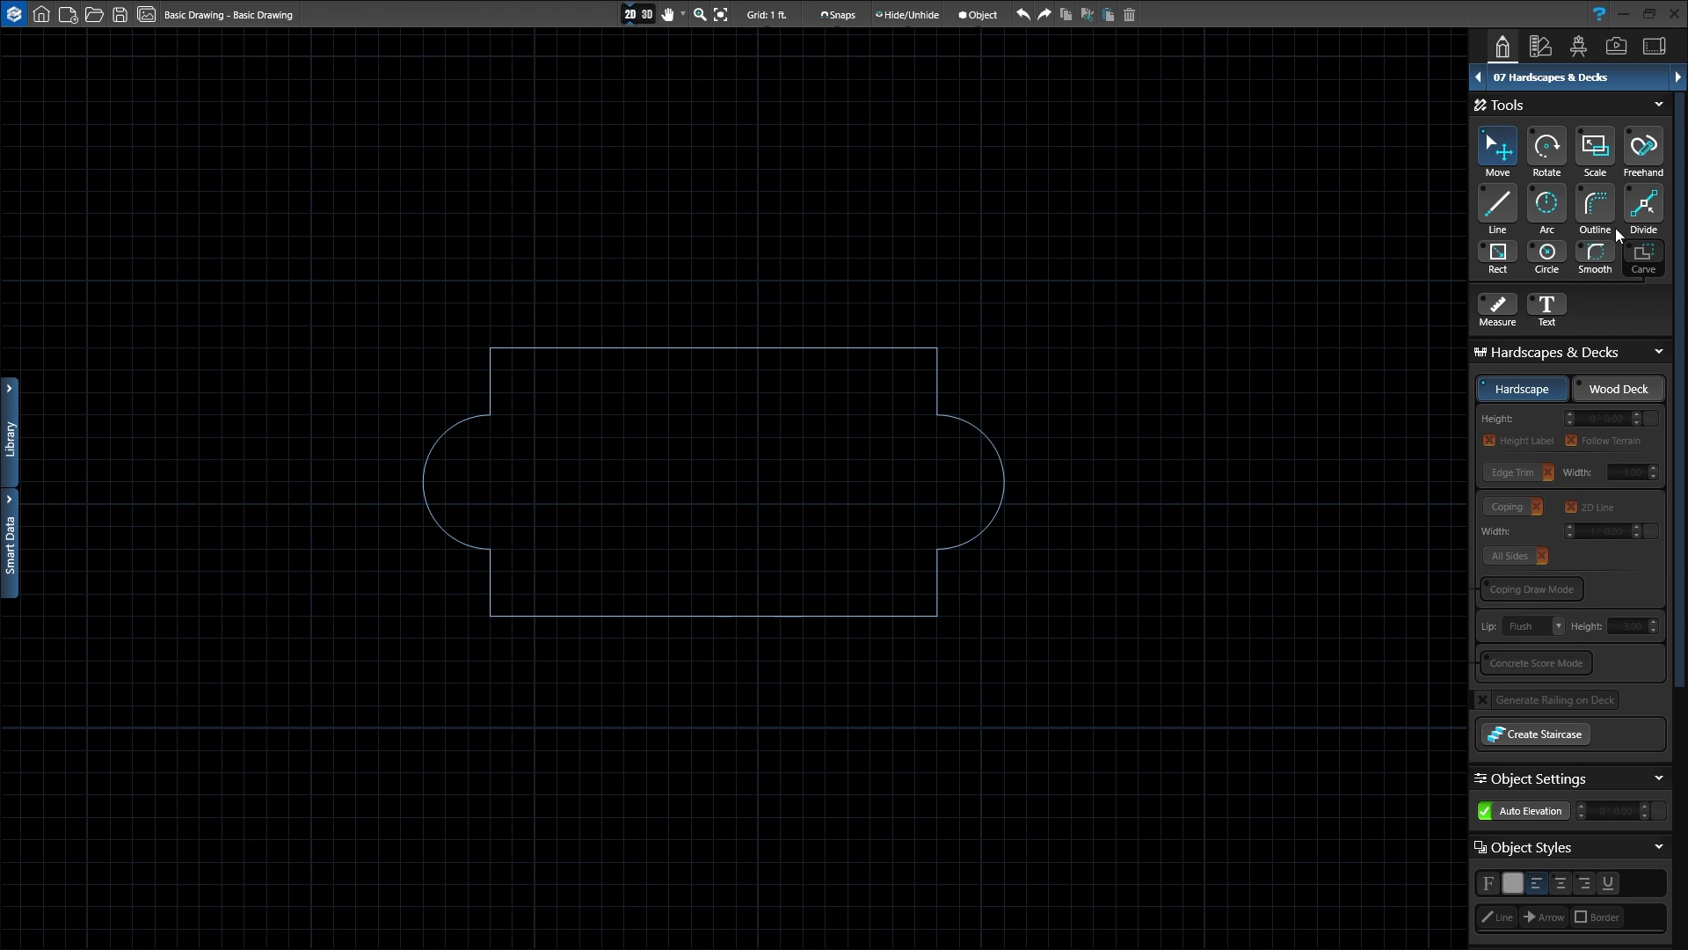
Switch to the Planters stage and outline the entire existing shape at a 3' offset as a closed planter
{"action": "left_click", "coordinate": [1574, 77]}
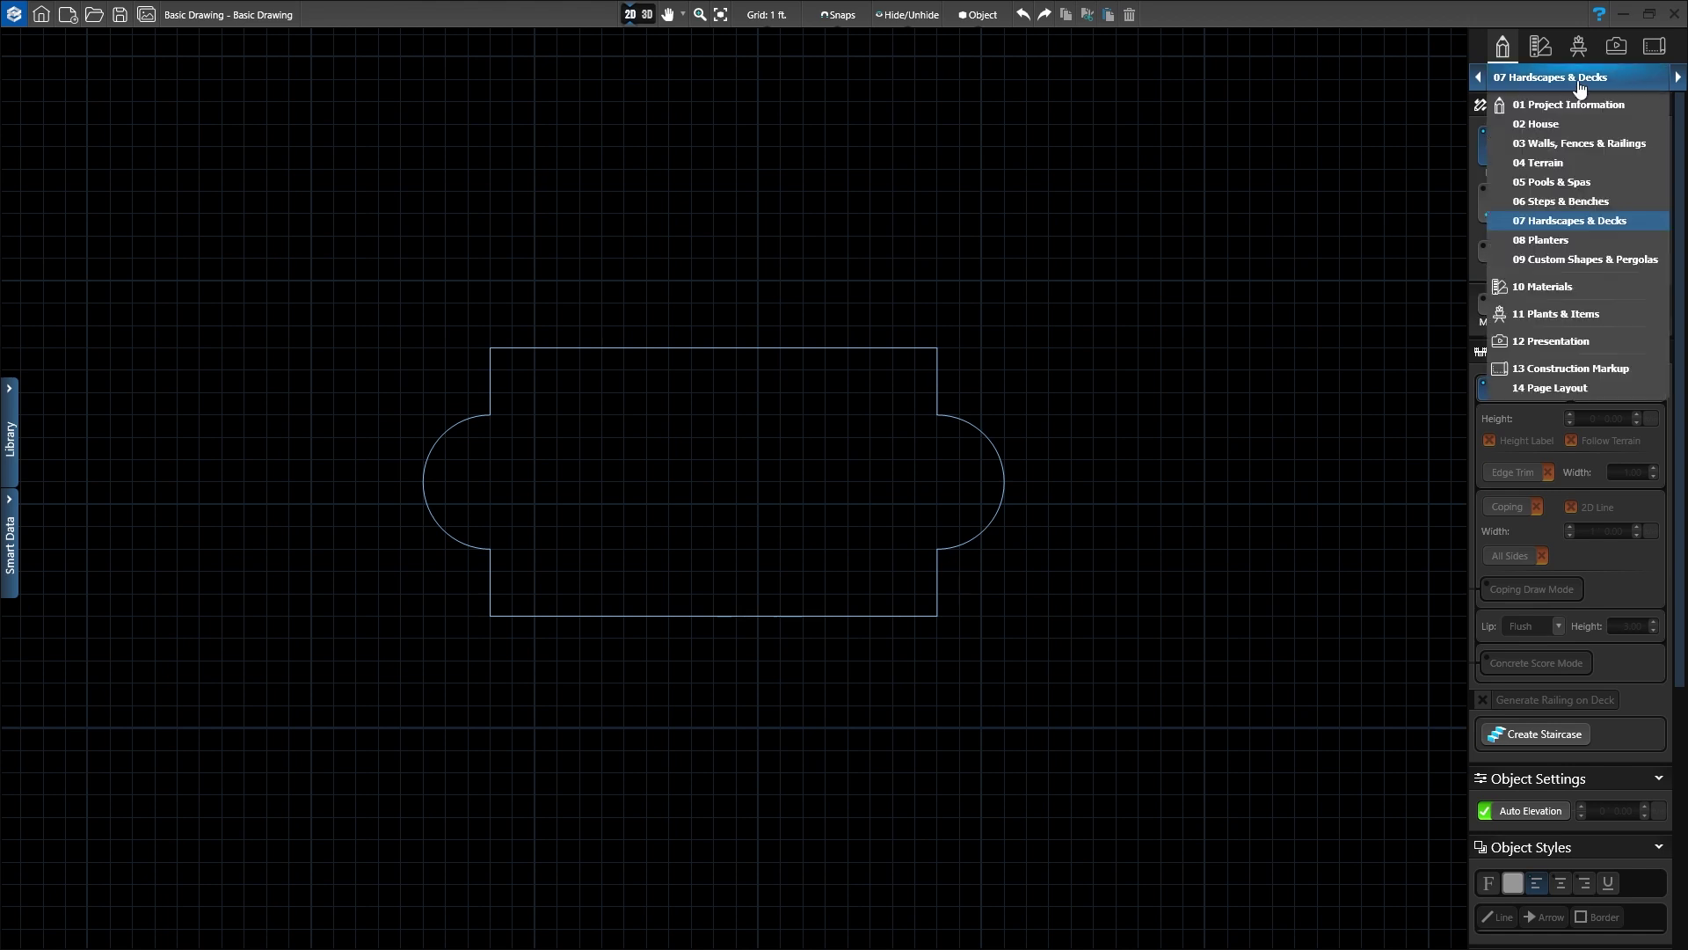
{"action": "left_click", "coordinate": [1570, 236]}
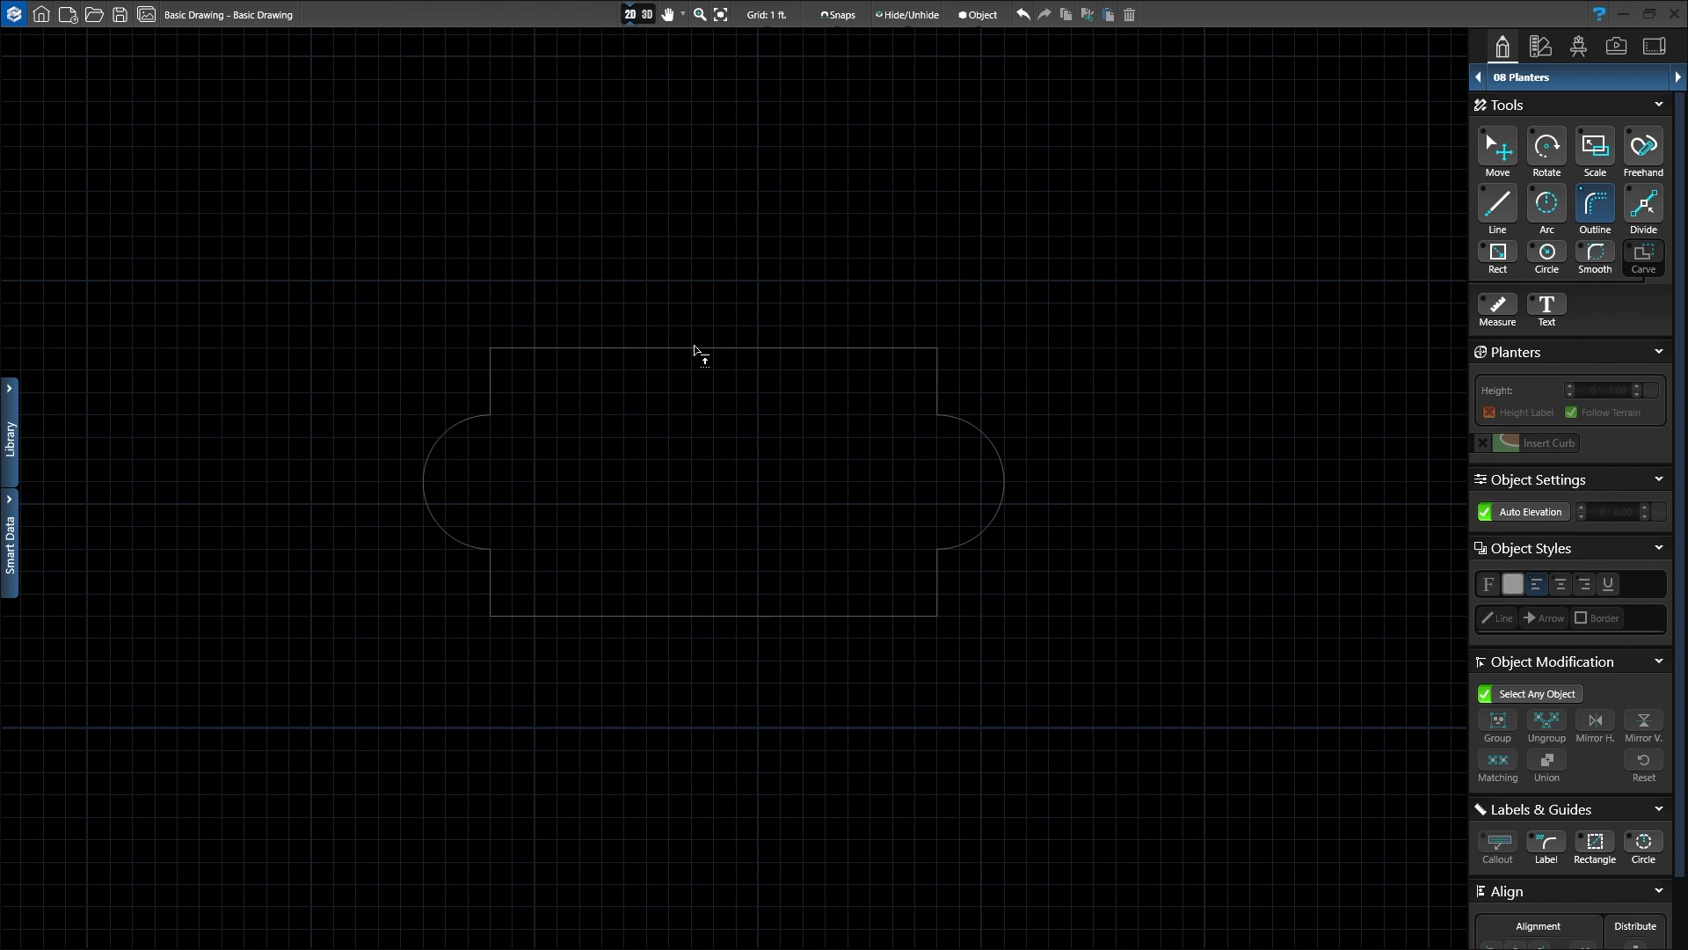
{"action": "left_click", "coordinate": [693, 347]}
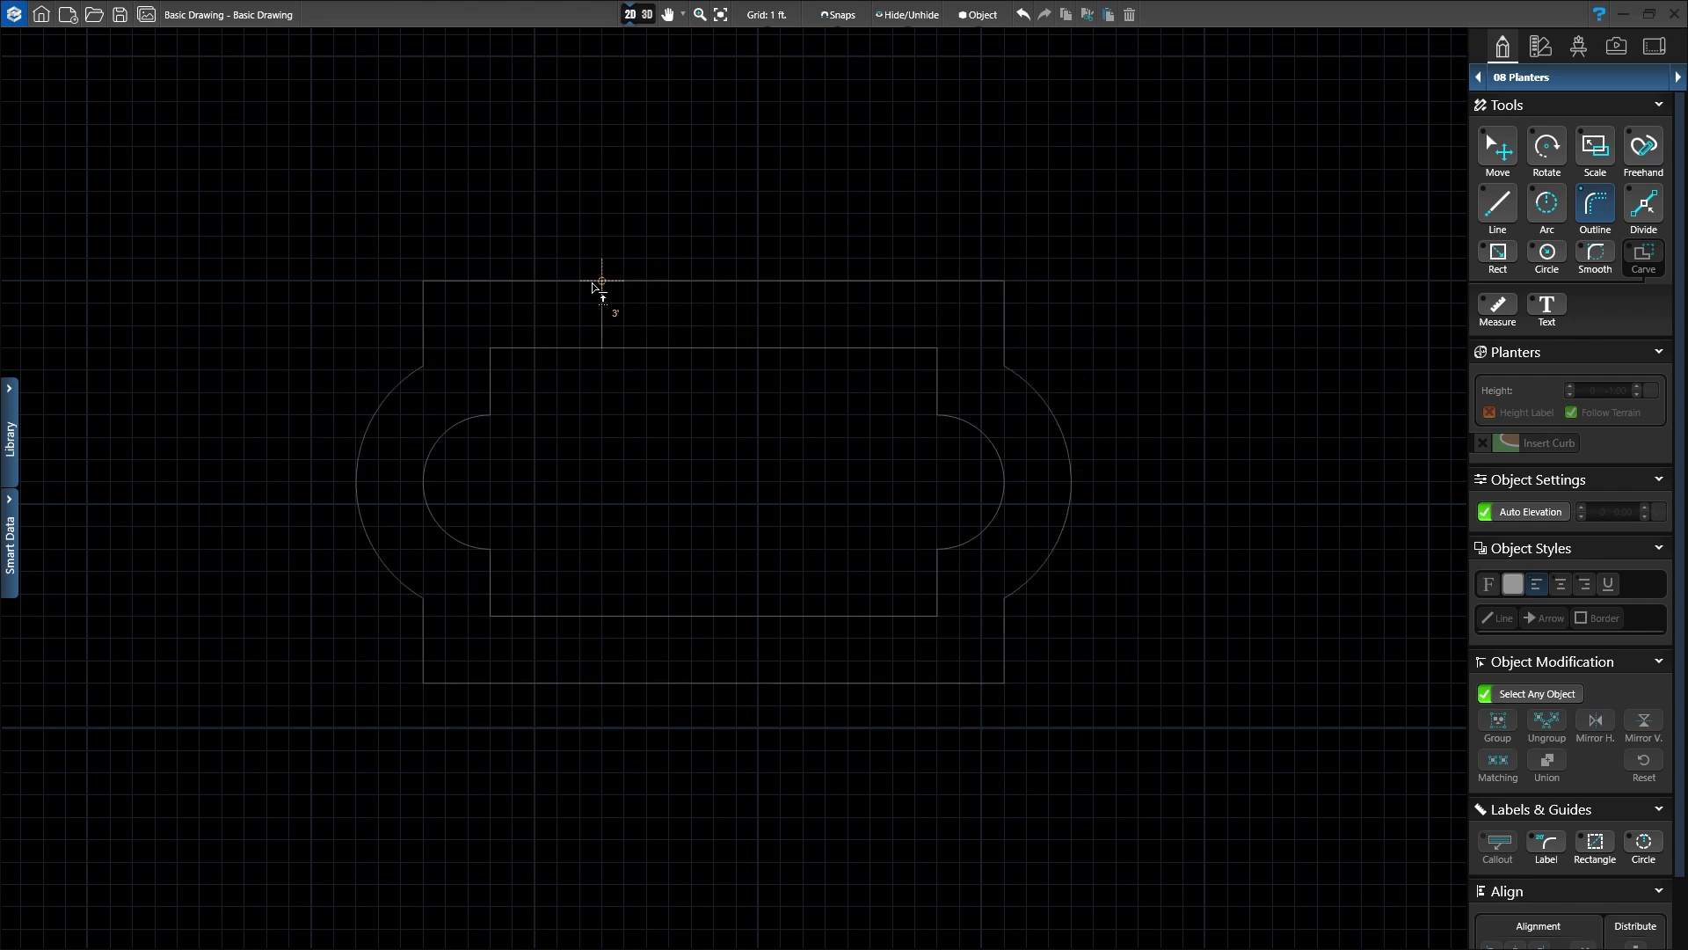
{"action": "left_click", "coordinate": [493, 283]}
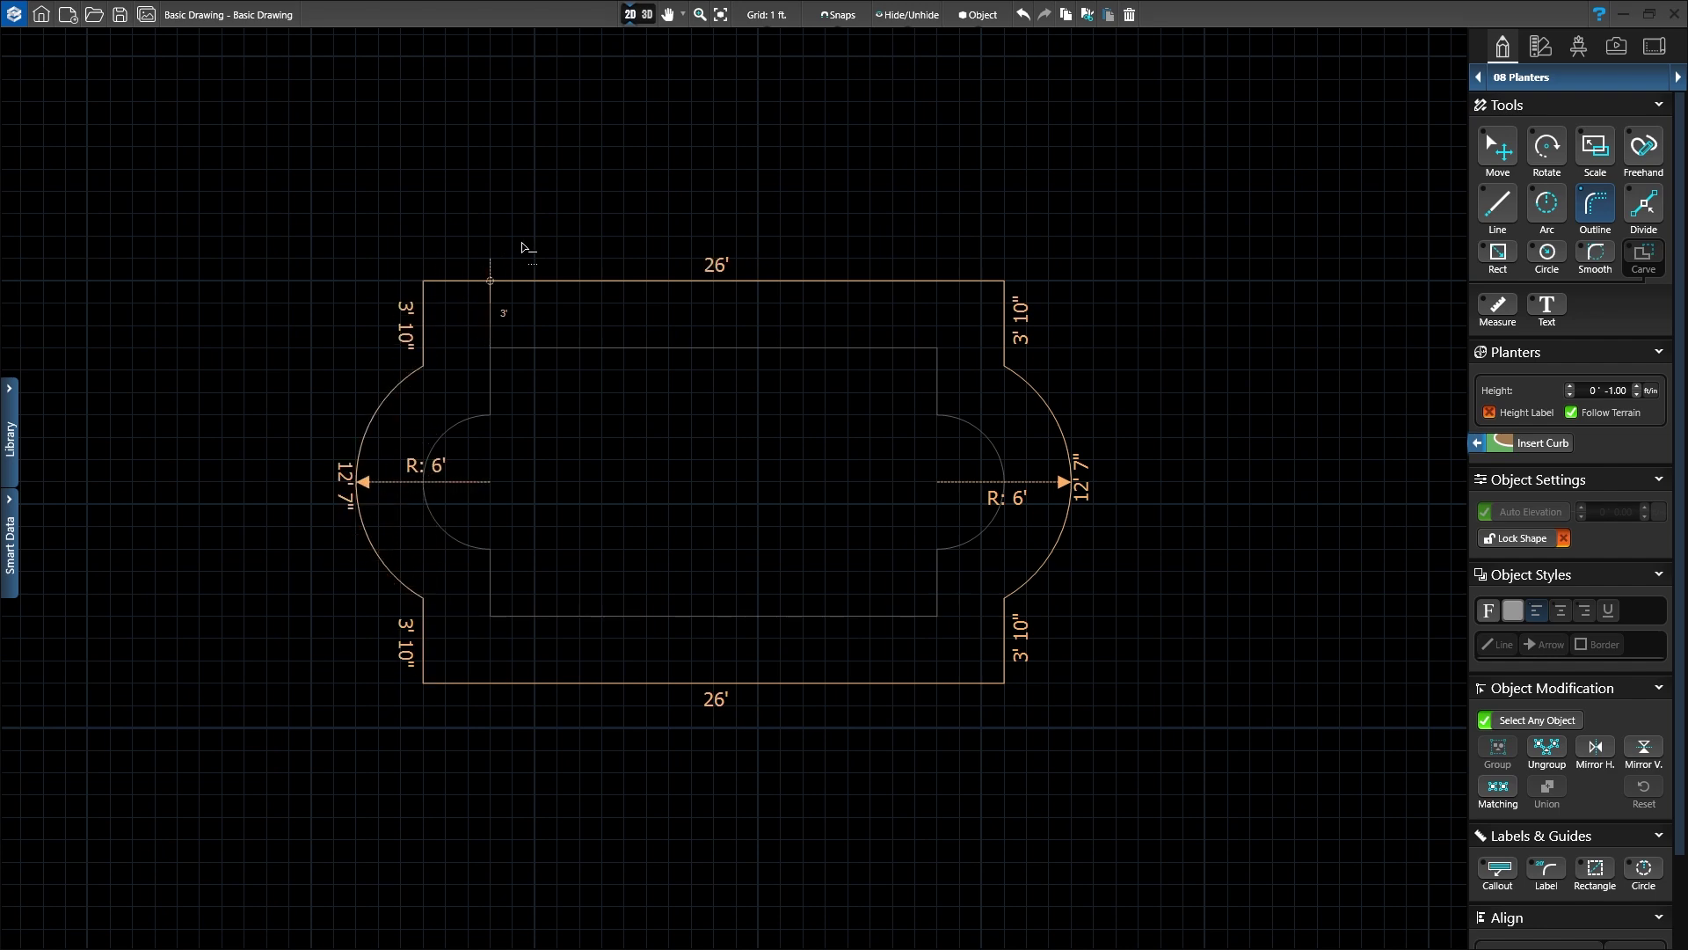
{"action": "key", "text": "d"}
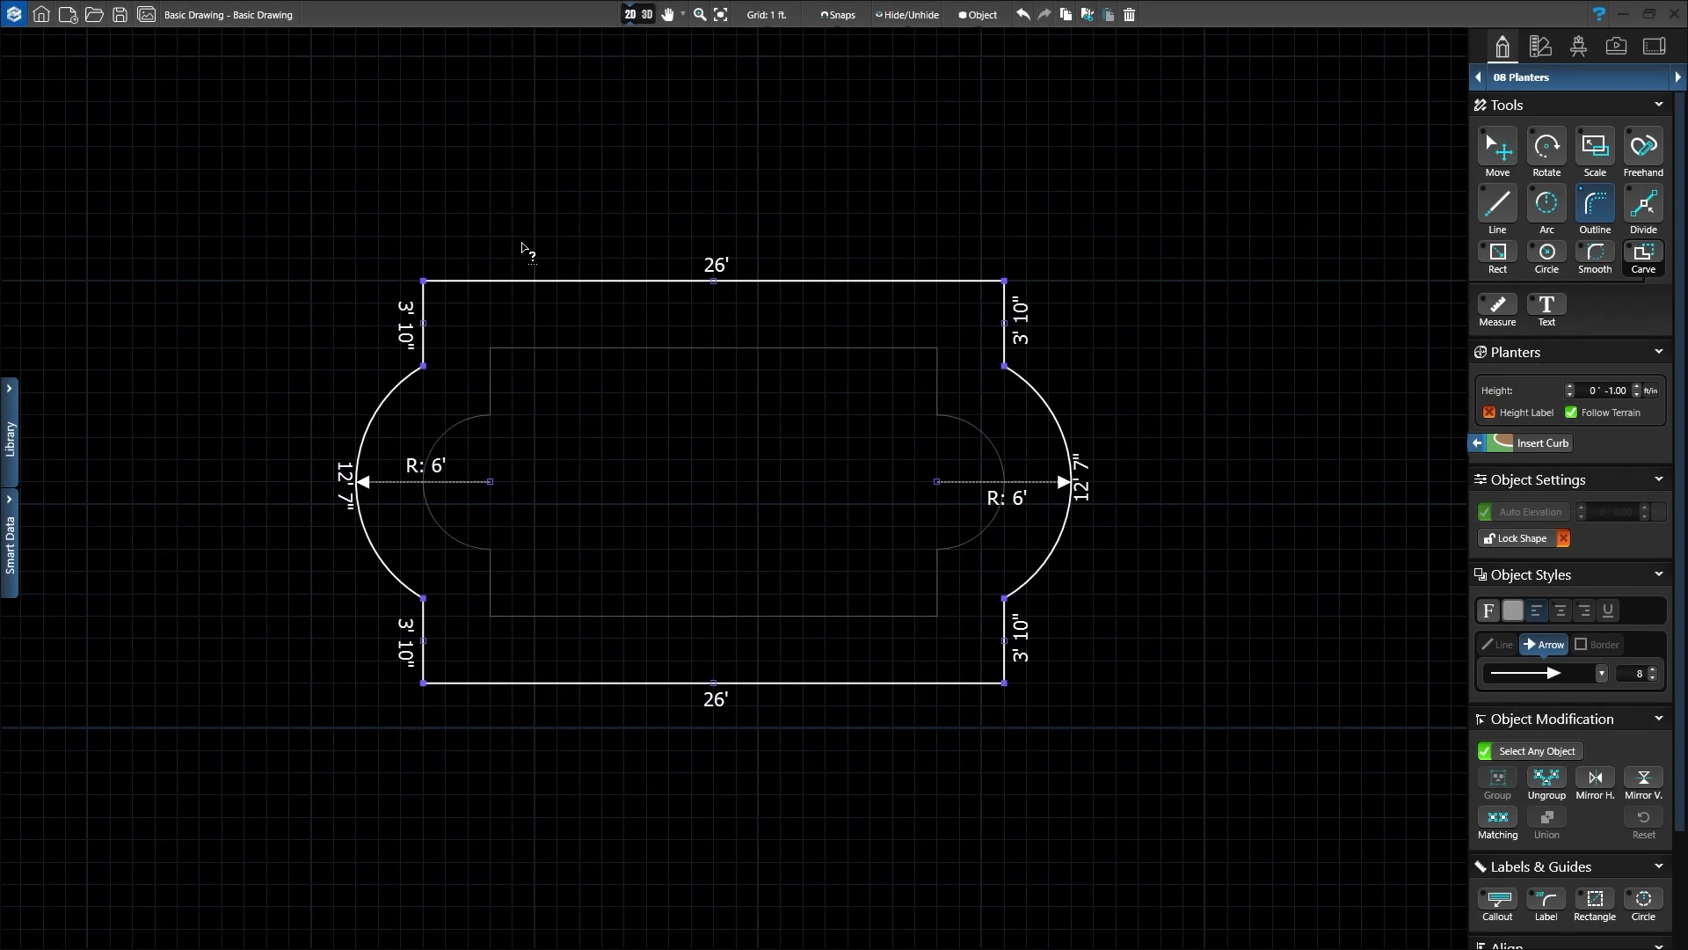
Inspect the new planter in 3D, return to the 2D view and remove that planter
{"action": "right_click", "coordinate": [538, 281]}
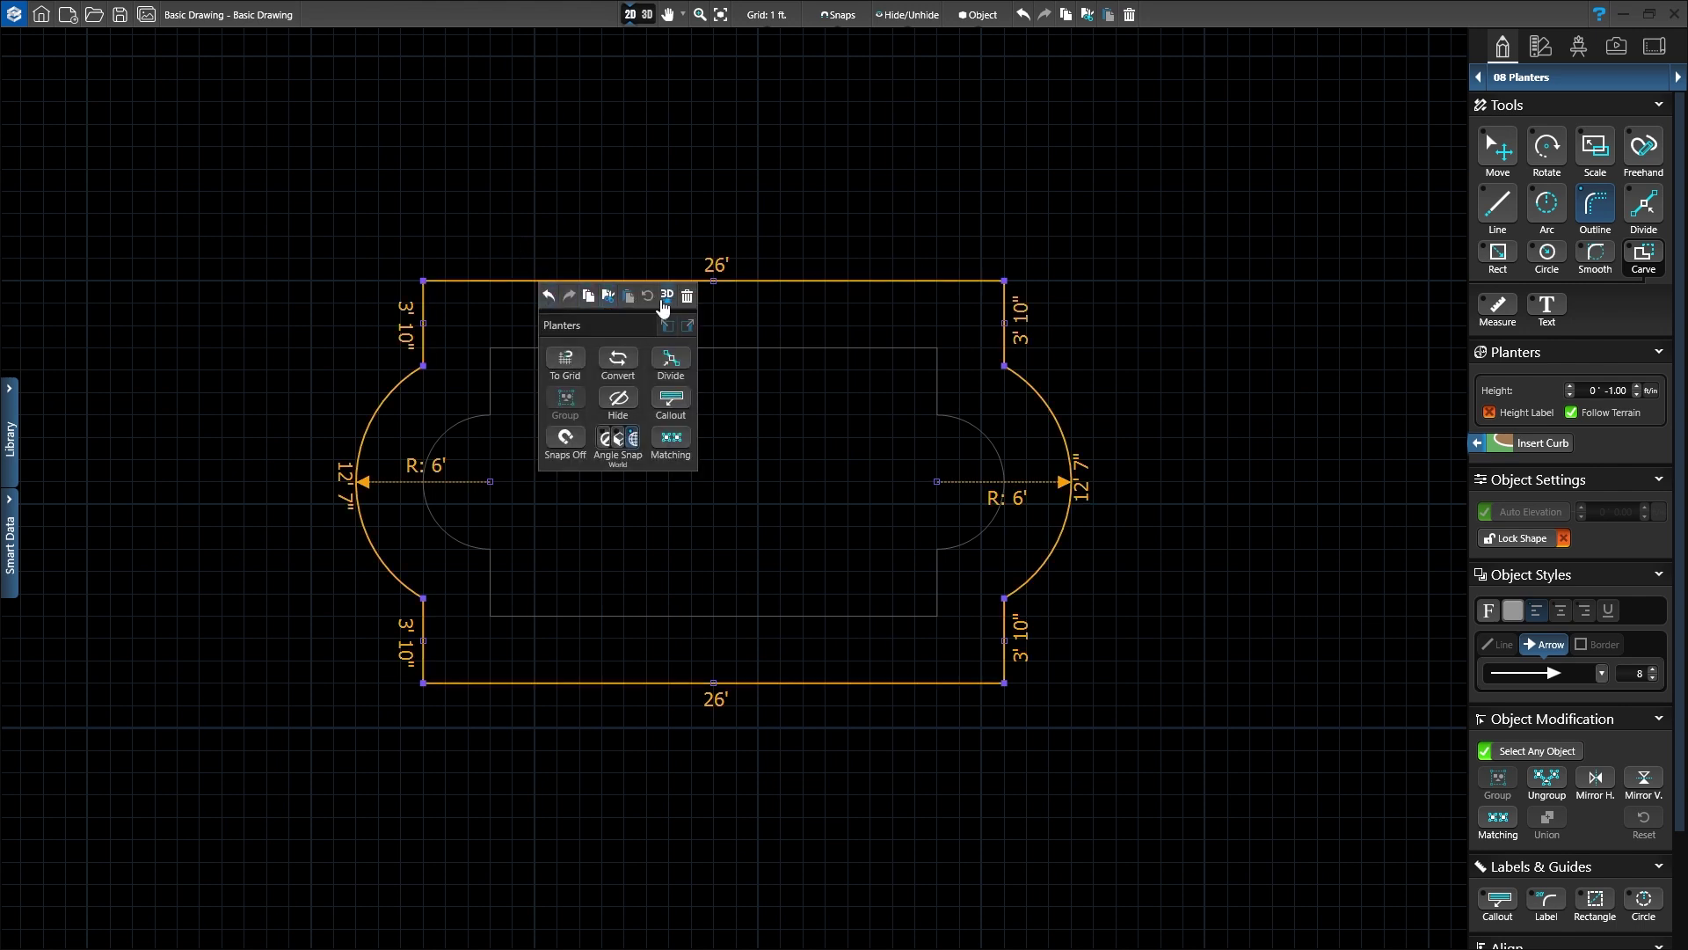
{"action": "left_click", "coordinate": [666, 296]}
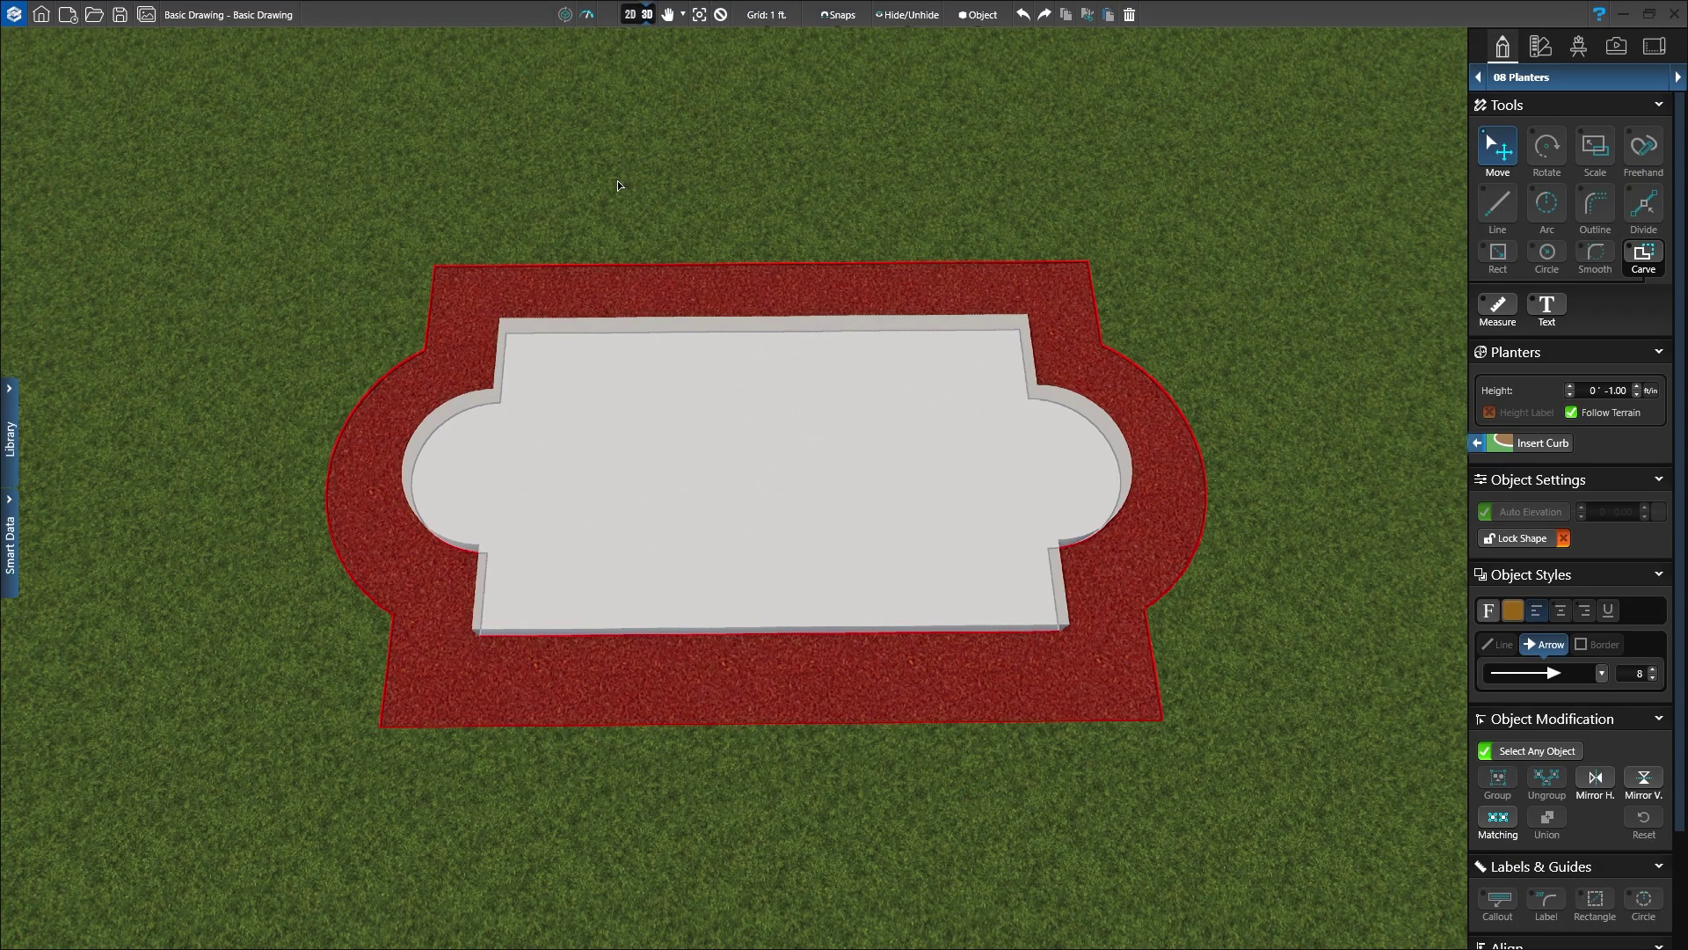
{"action": "left_click", "coordinate": [637, 21]}
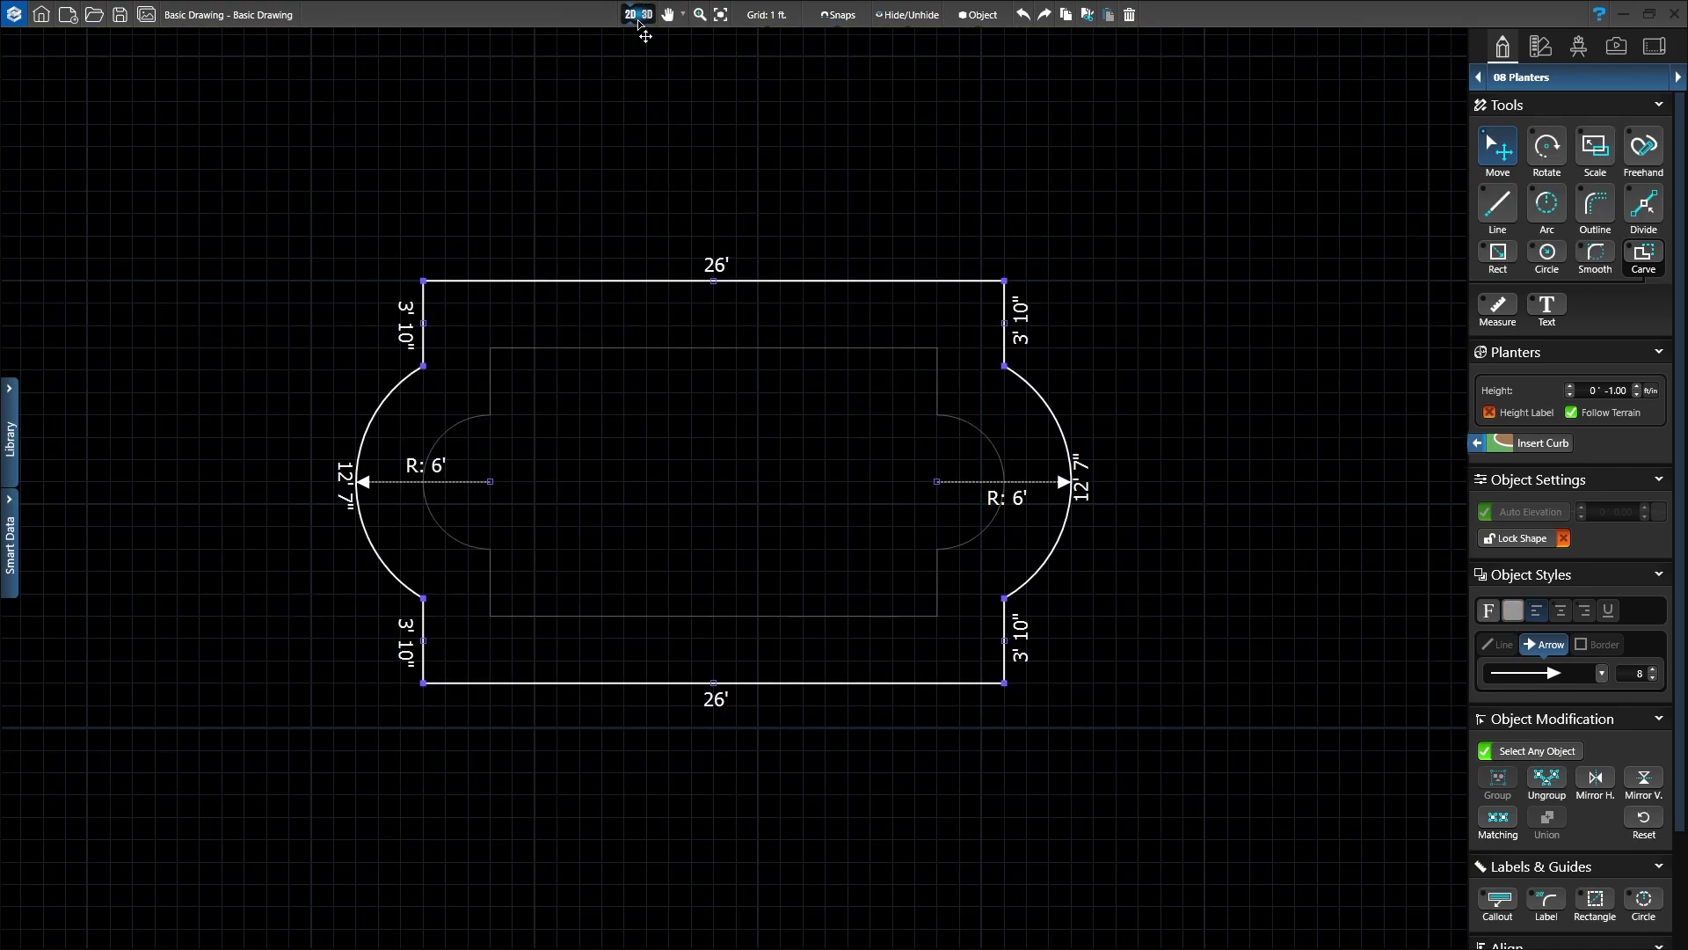
{"action": "left_click", "coordinate": [664, 150]}
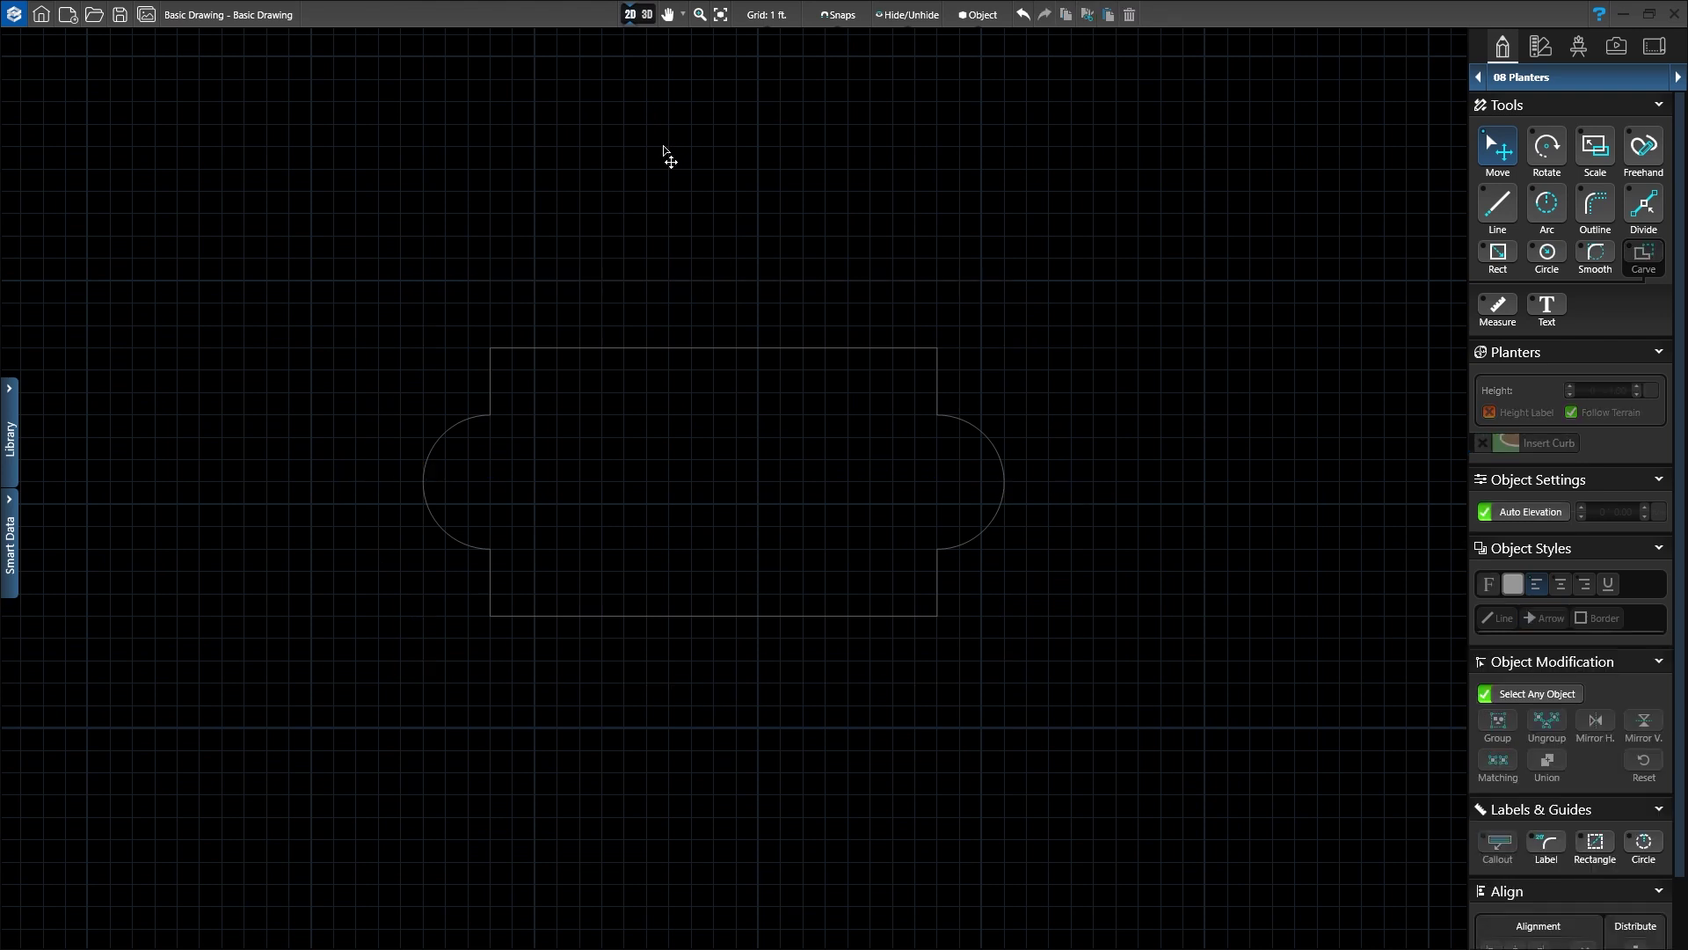
Outline the existing shape at a 3' offset clockwise from its upper edge, ending with the full 26' lower edge
{"action": "key", "text": "o"}
{"action": "left_click", "coordinate": [581, 350]}
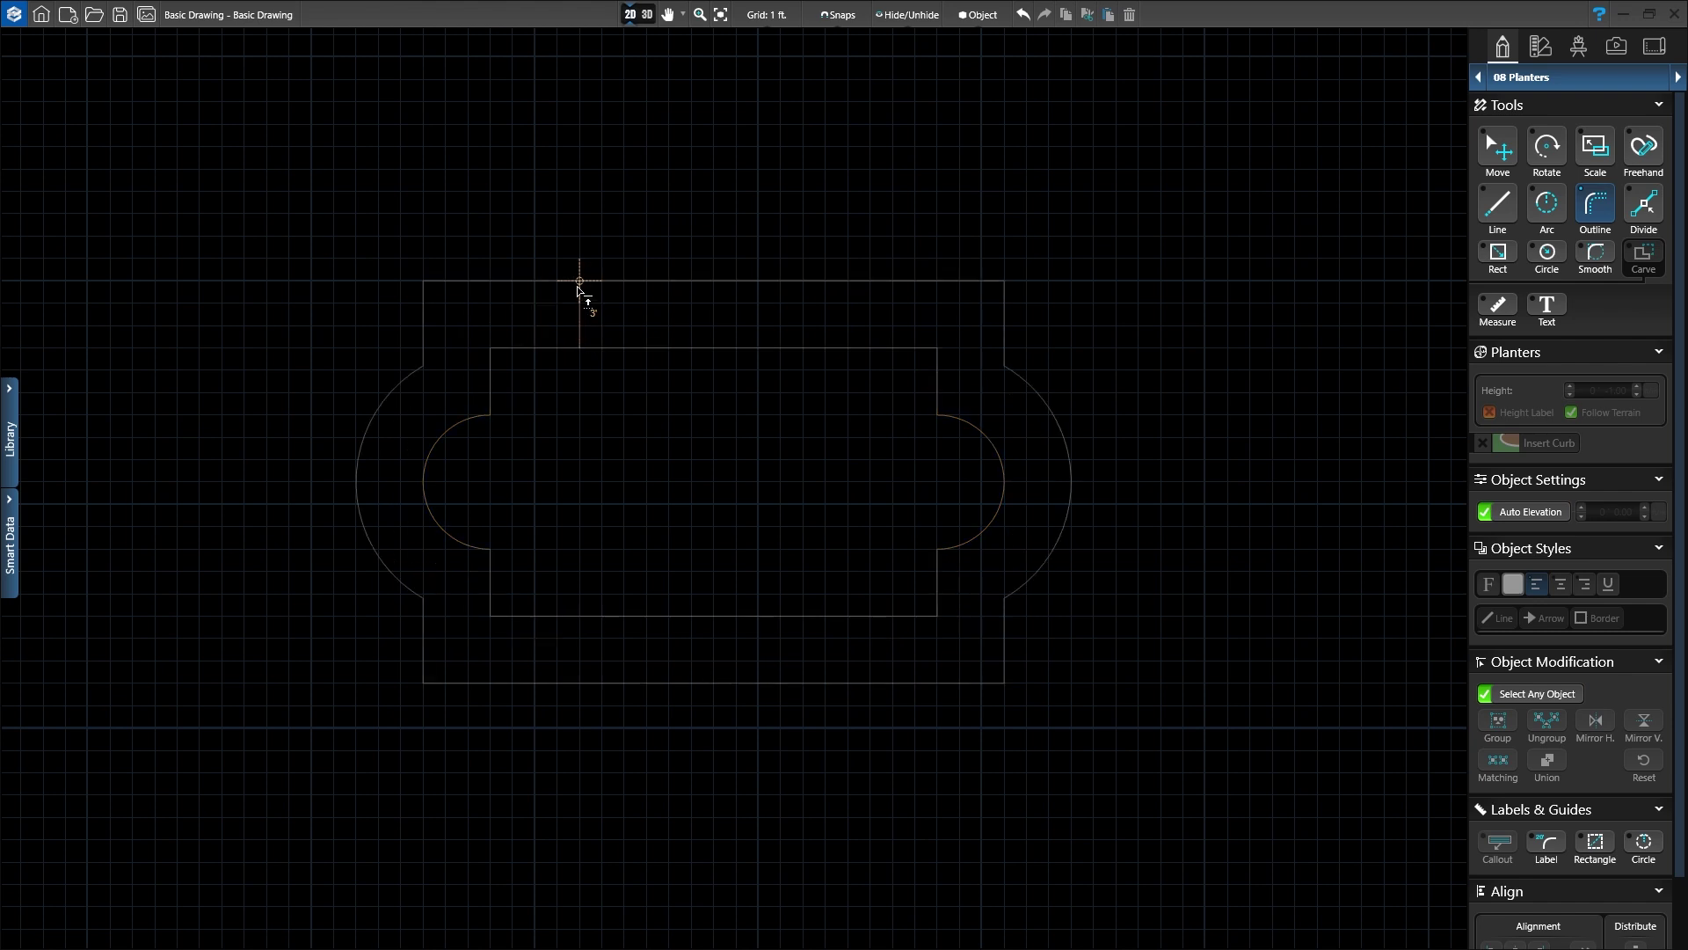
{"action": "left_click", "coordinate": [490, 282]}
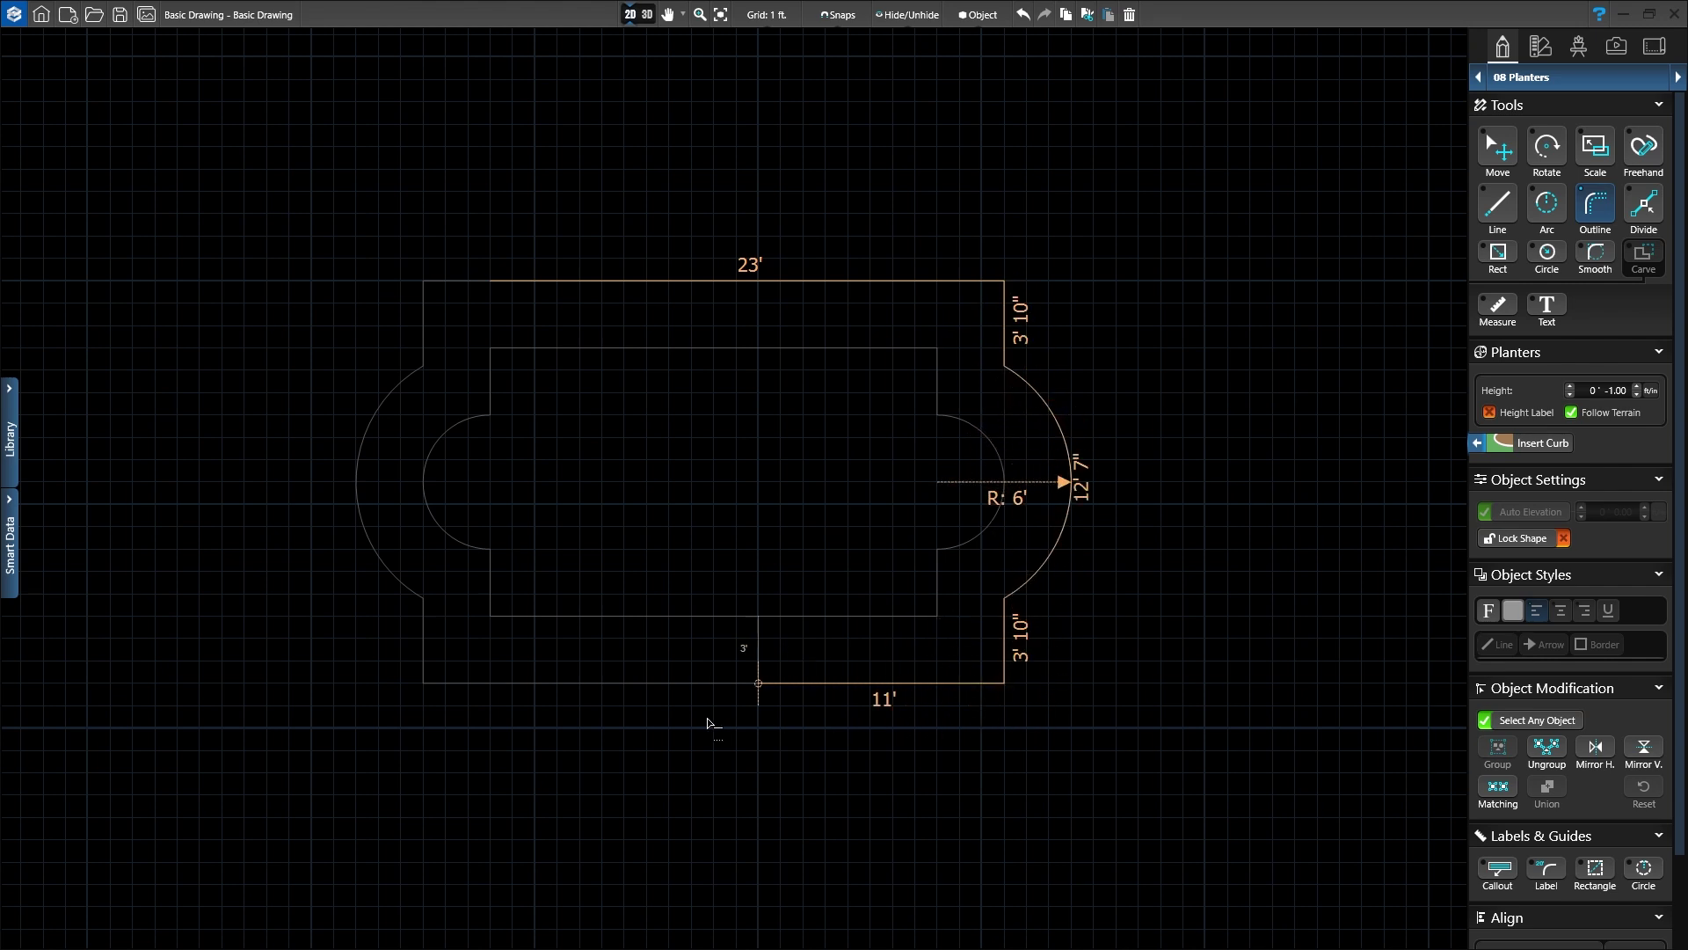
{"action": "left_click", "coordinate": [405, 722]}
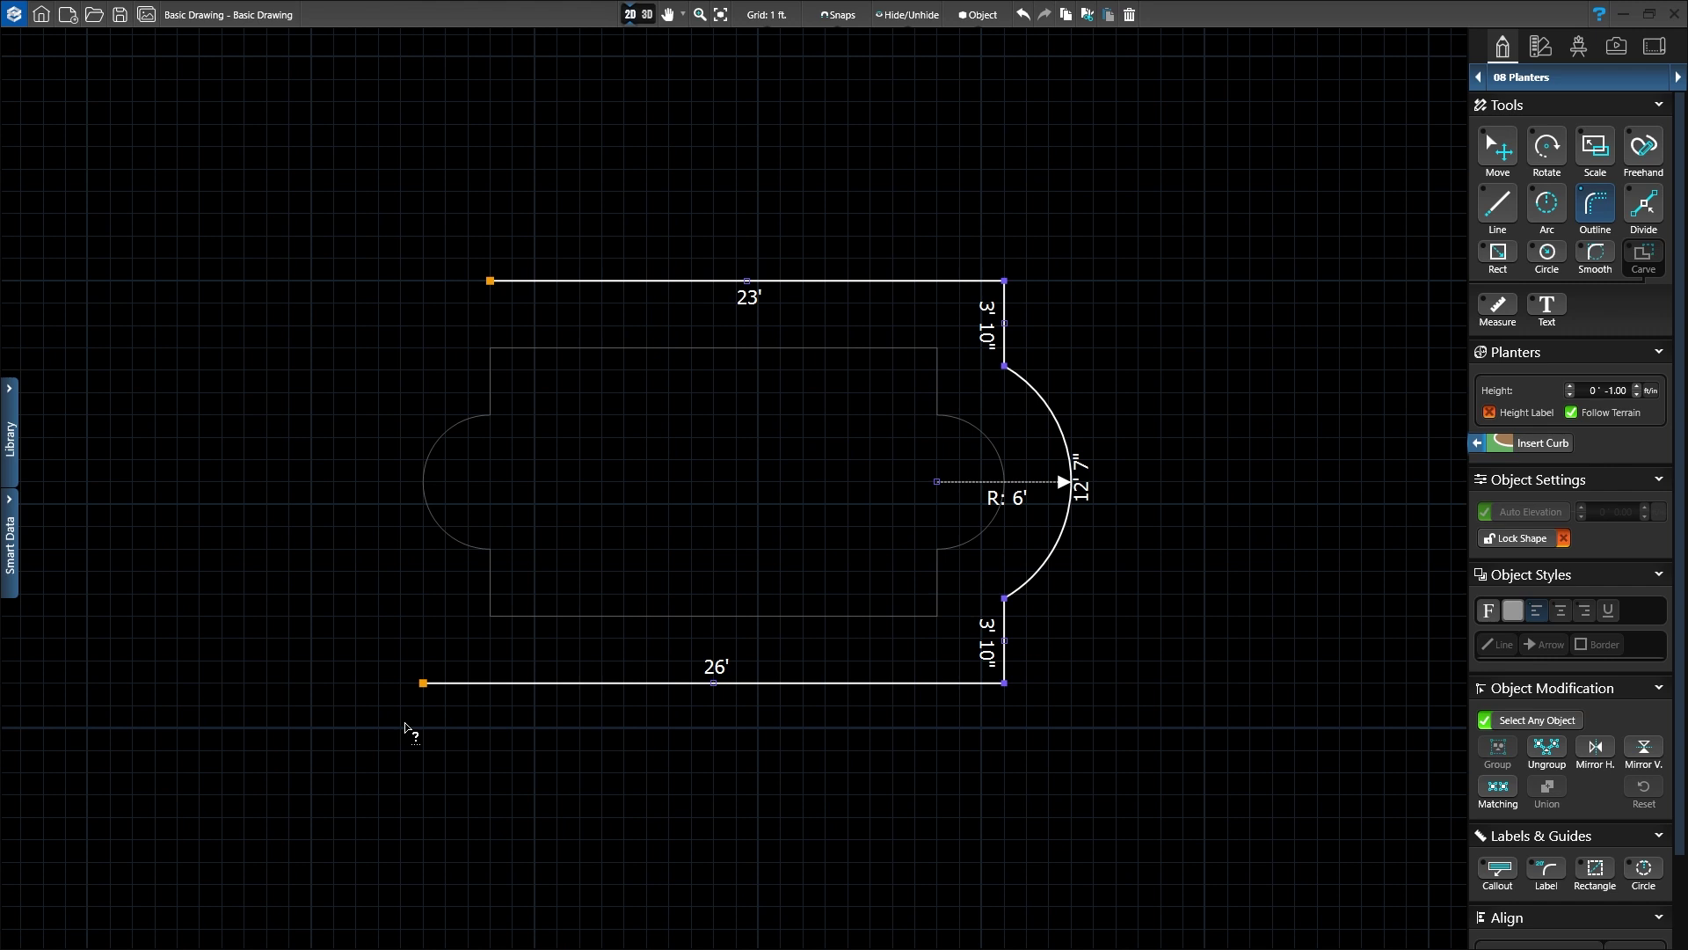
Continue the planter outline with a 3' straight line to the left and a 9' line straight up
{"action": "key", "text": "l"}
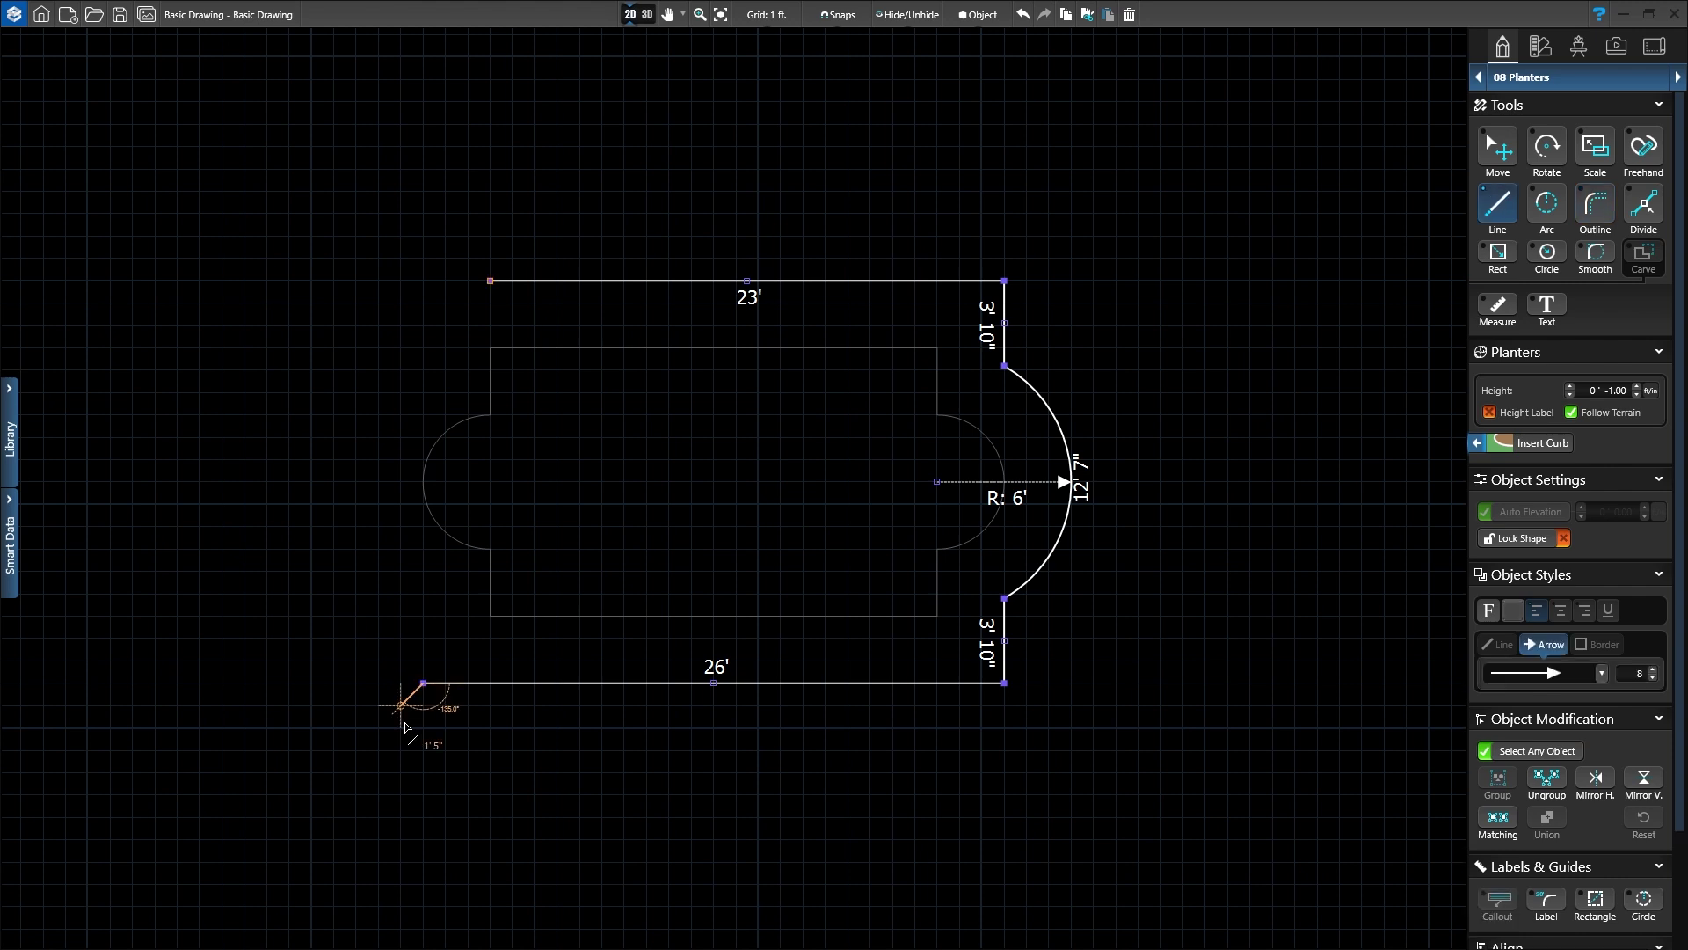
{"action": "left_click", "coordinate": [356, 683]}
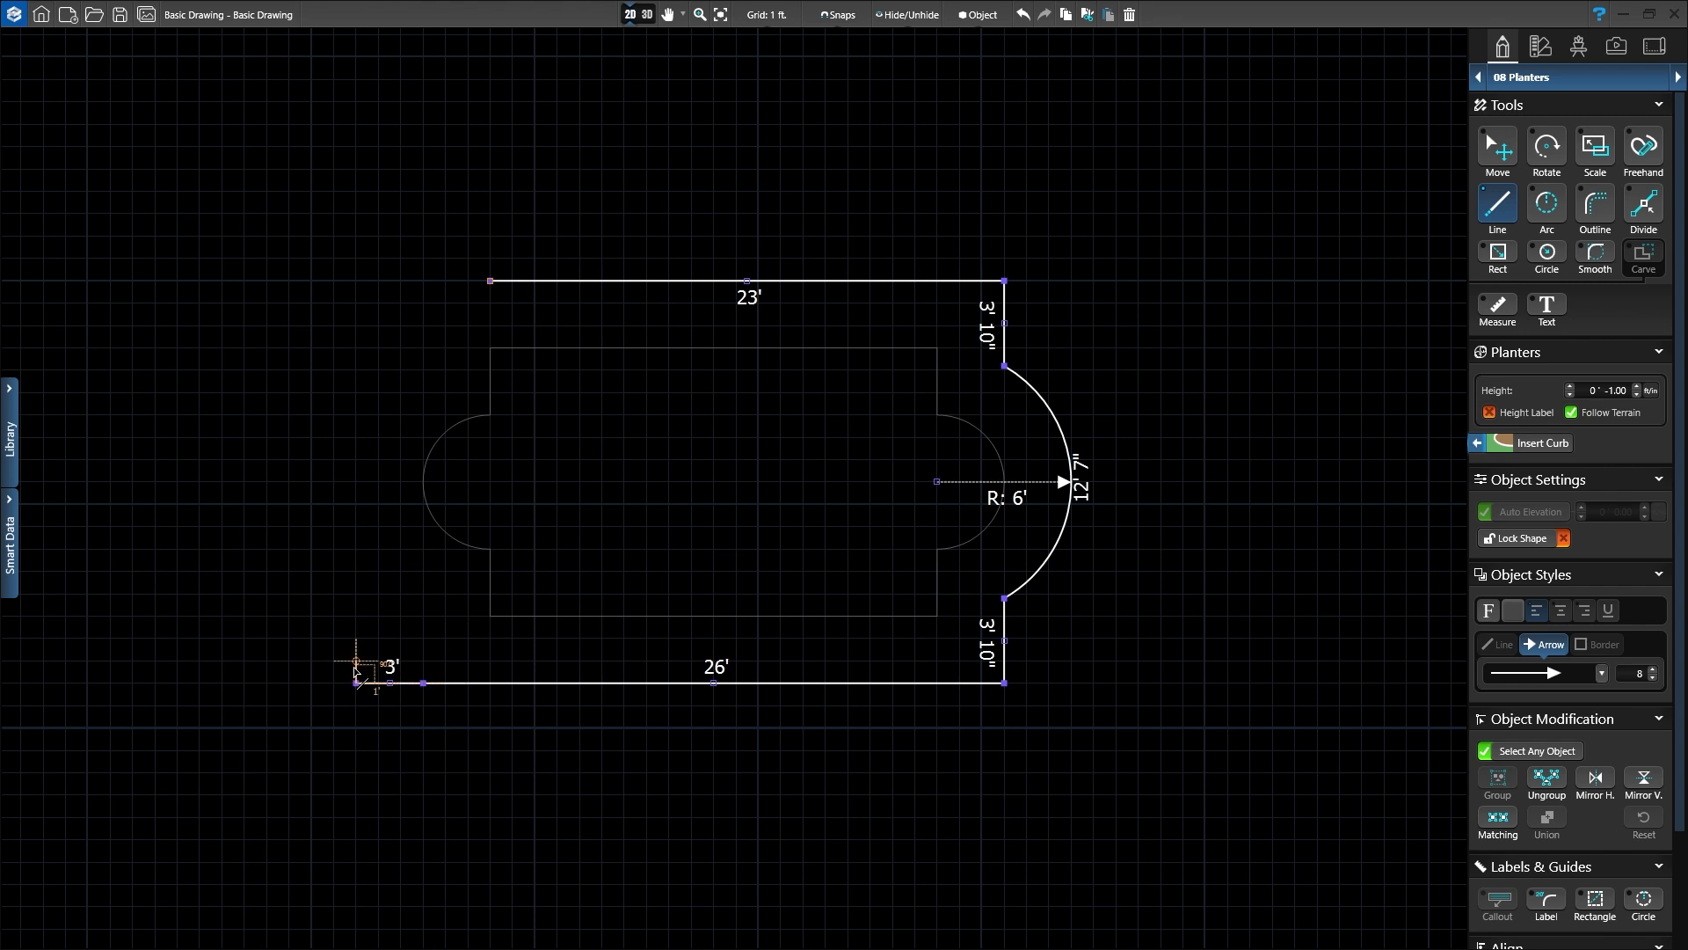
{"action": "left_click", "coordinate": [356, 482]}
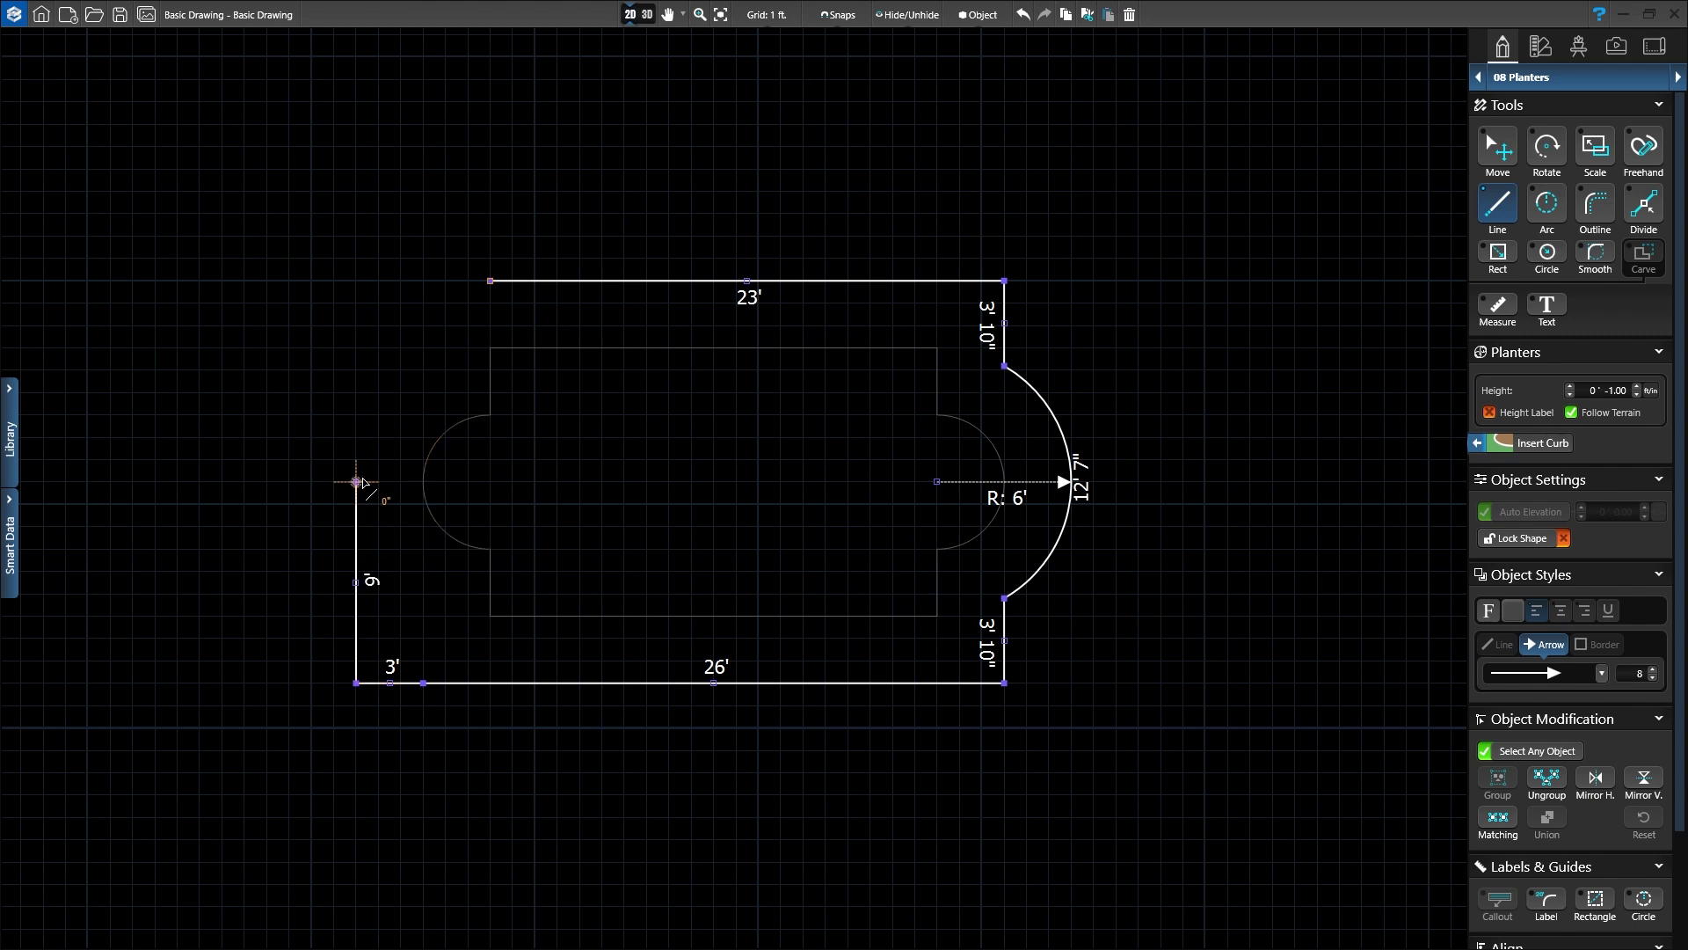
Resume outlining along the existing shape's left arc at a 3' offset and close the planter at its starting point
{"action": "right_click", "coordinate": [363, 482]}
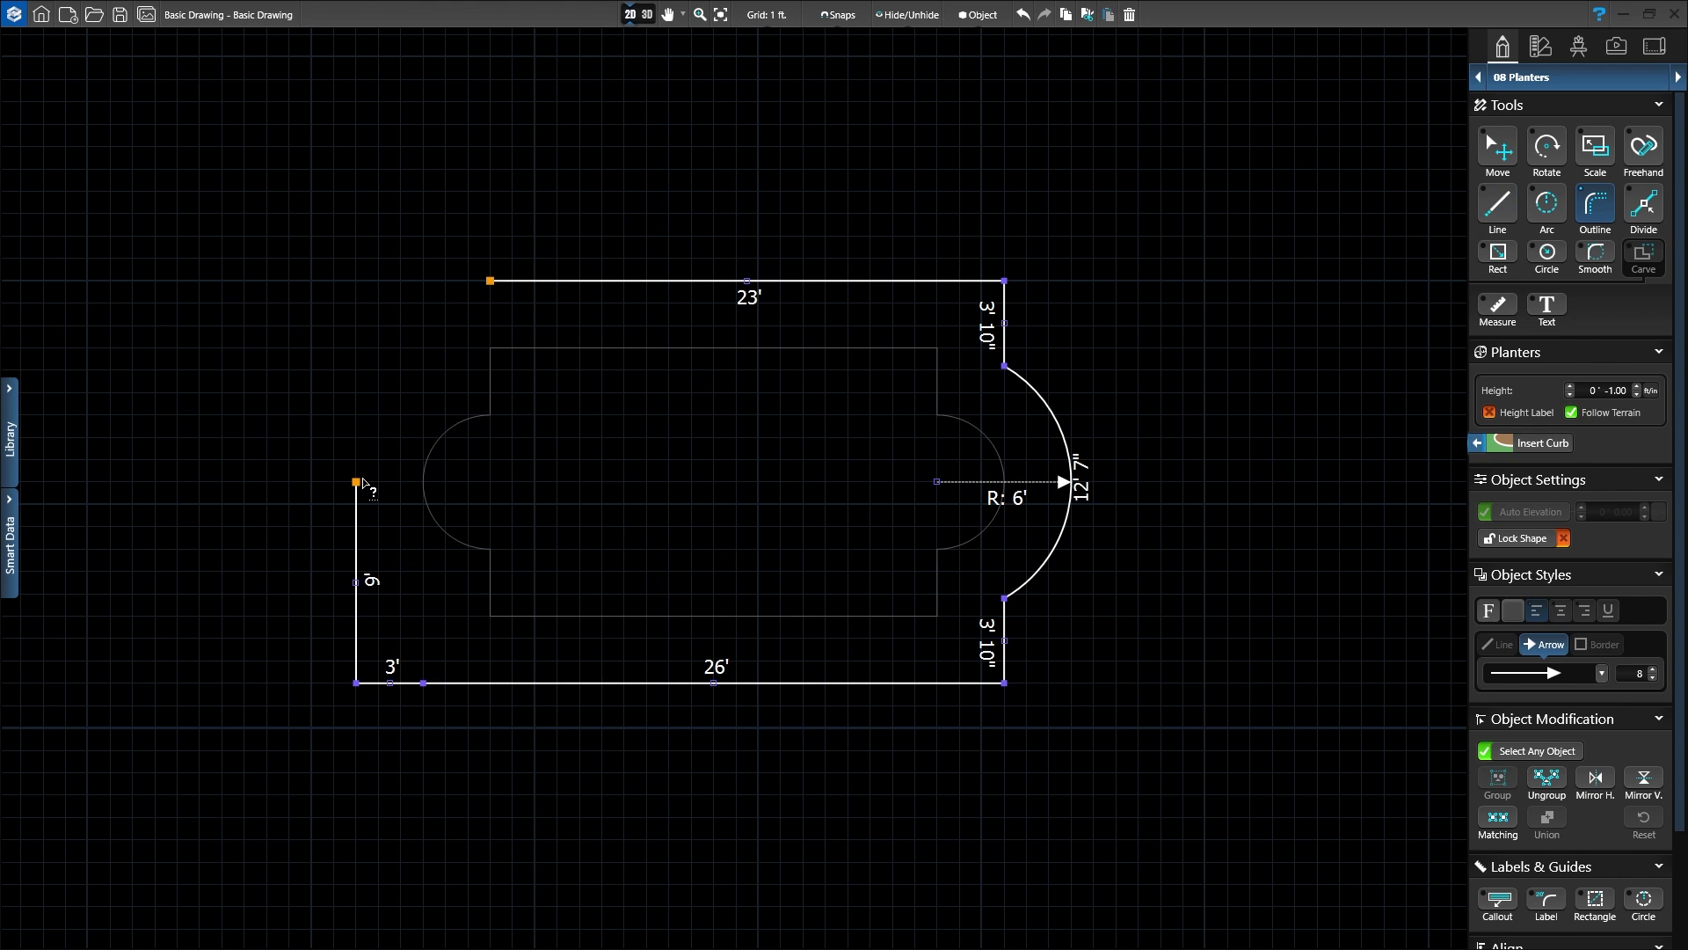
{"action": "left_click", "coordinate": [425, 477]}
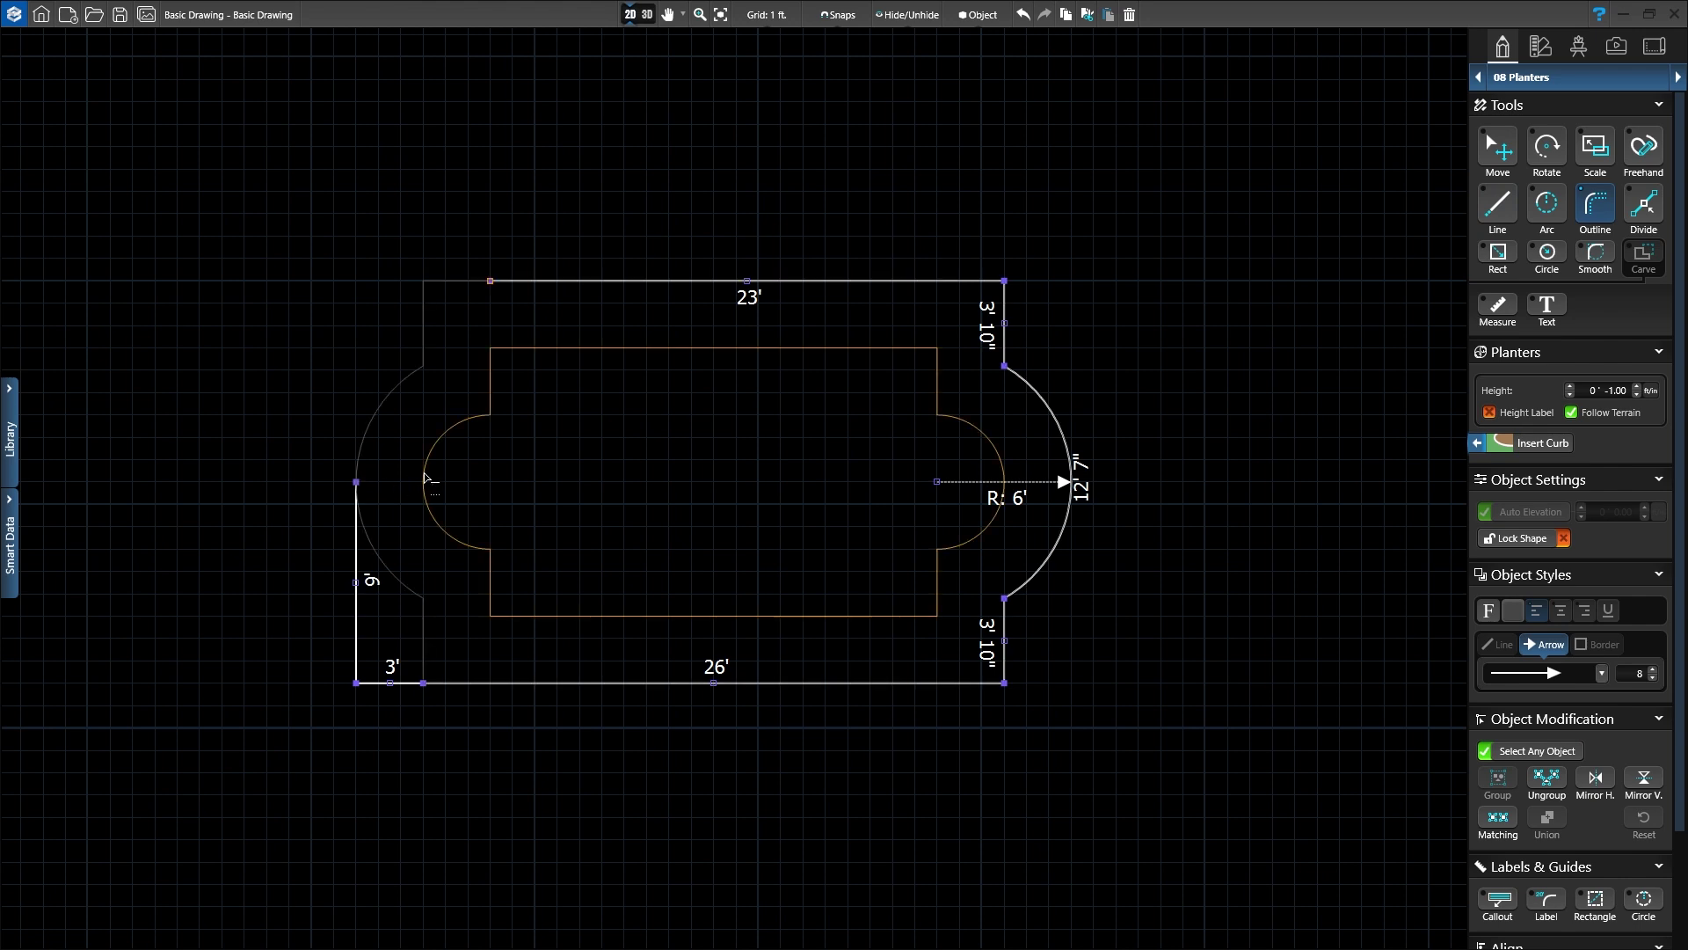
{"action": "left_click", "coordinate": [426, 473]}
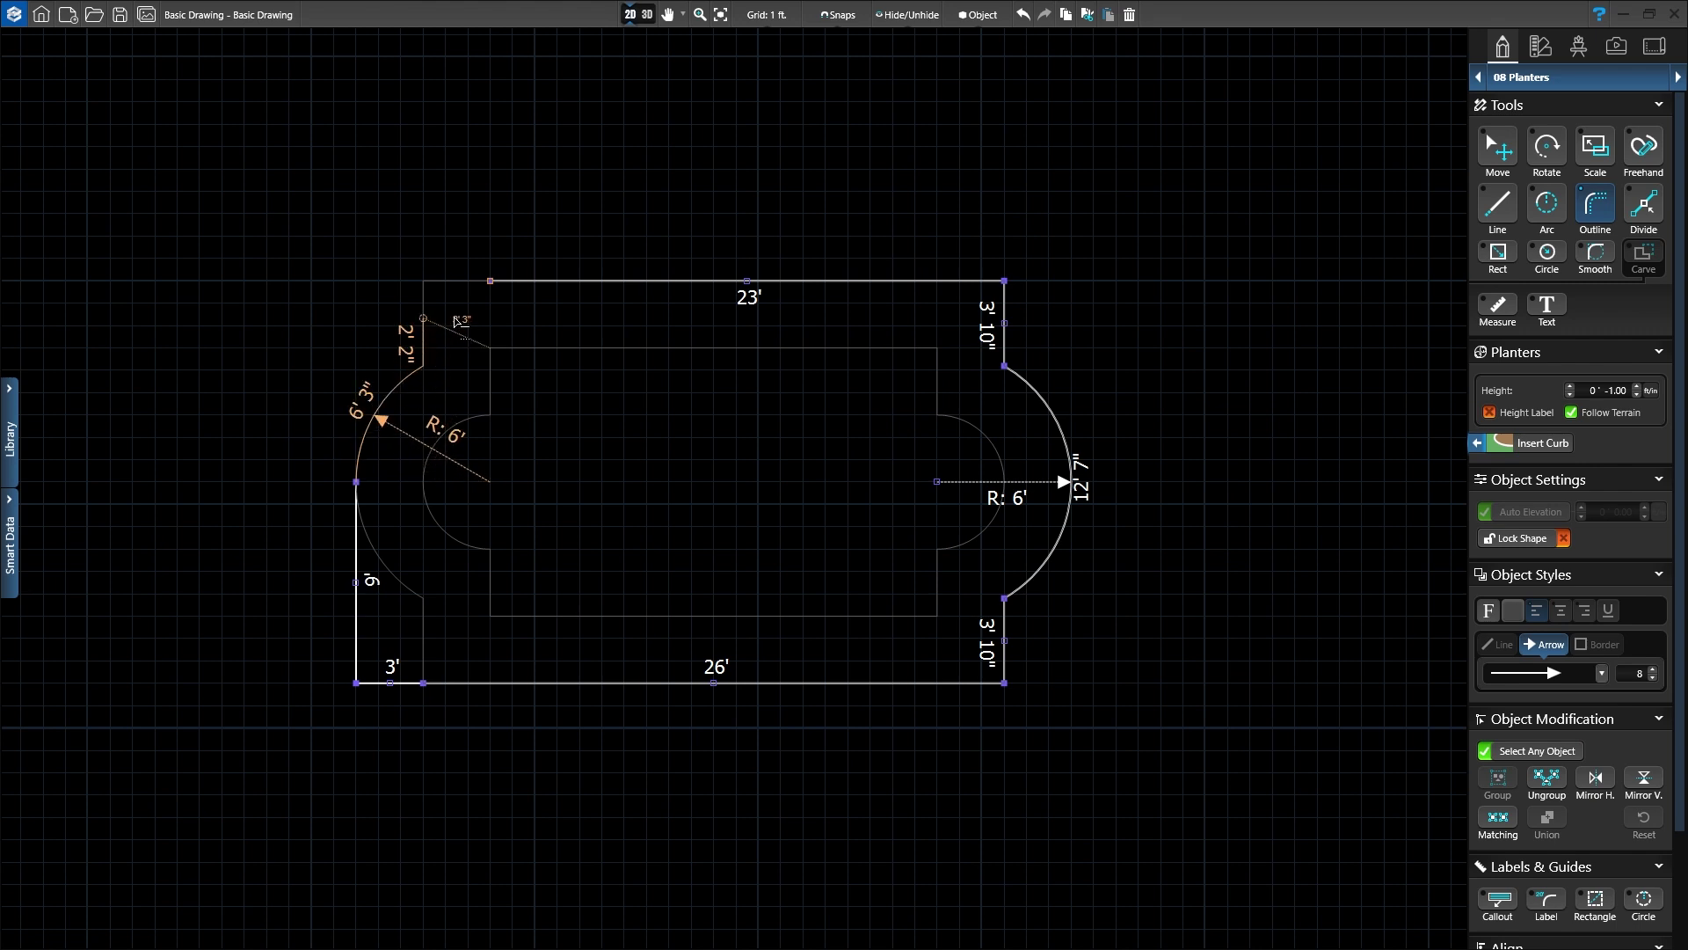
{"action": "left_click", "coordinate": [489, 280]}
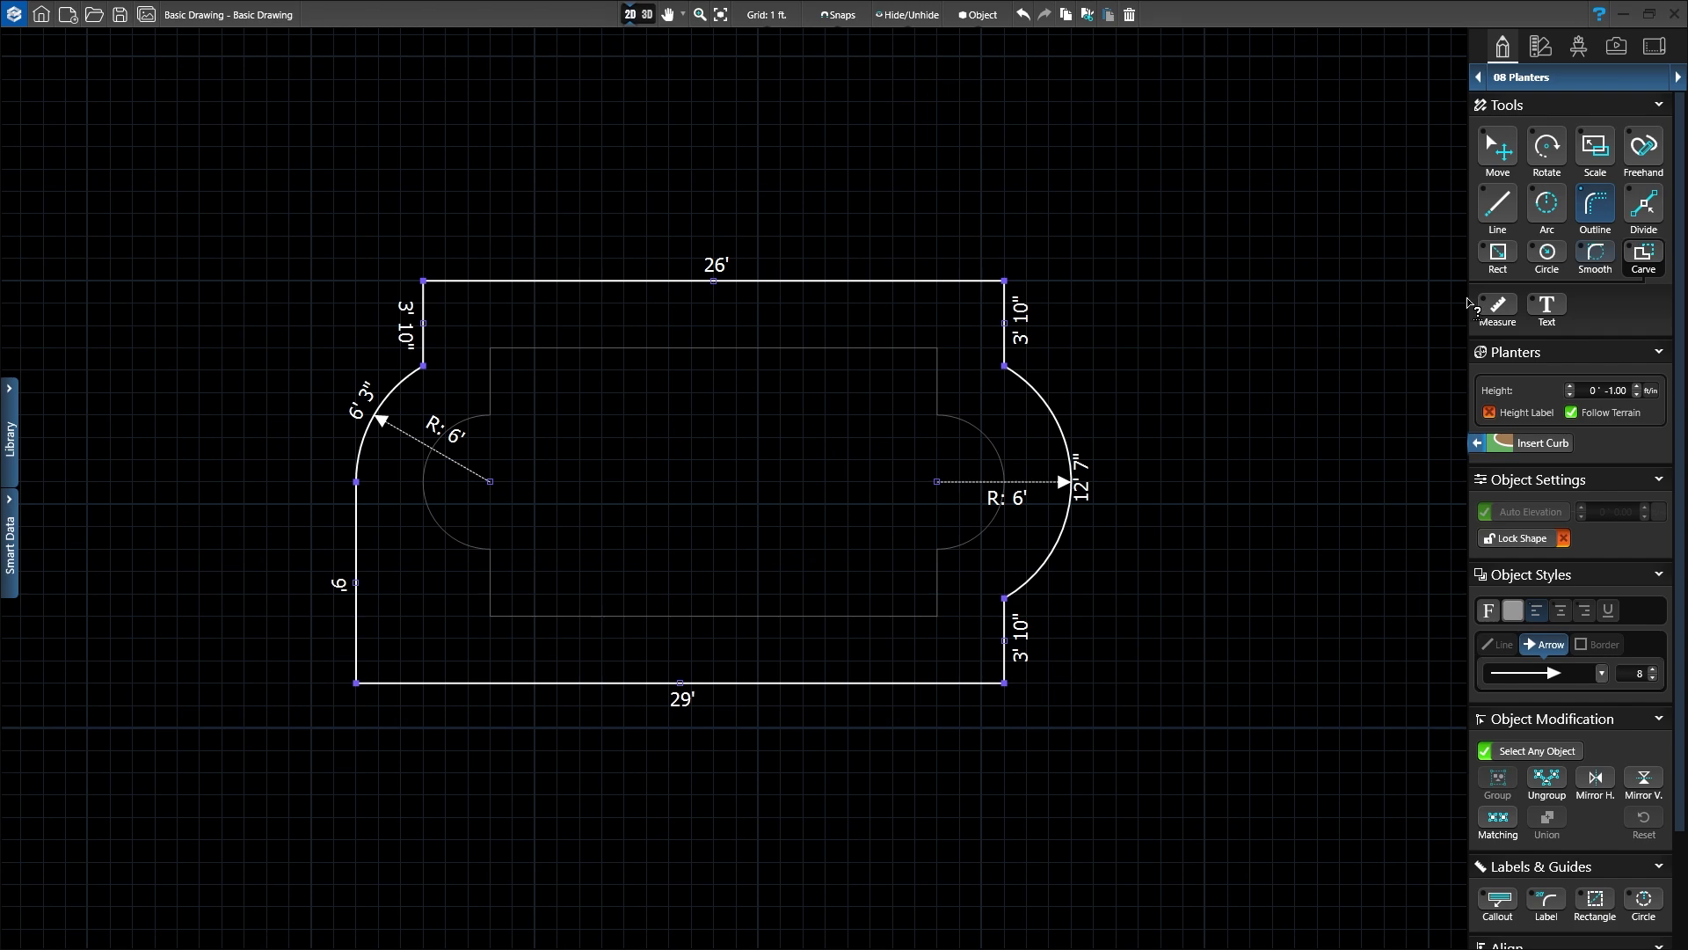
Delete the vertical 3' 10" segment at the planter's lower right
{"action": "scroll", "coordinate": [1011, 655], "scroll_direction": "up", "scroll_amount": 1}
{"action": "scroll", "coordinate": [1005, 662], "scroll_direction": "up", "scroll_amount": 1}
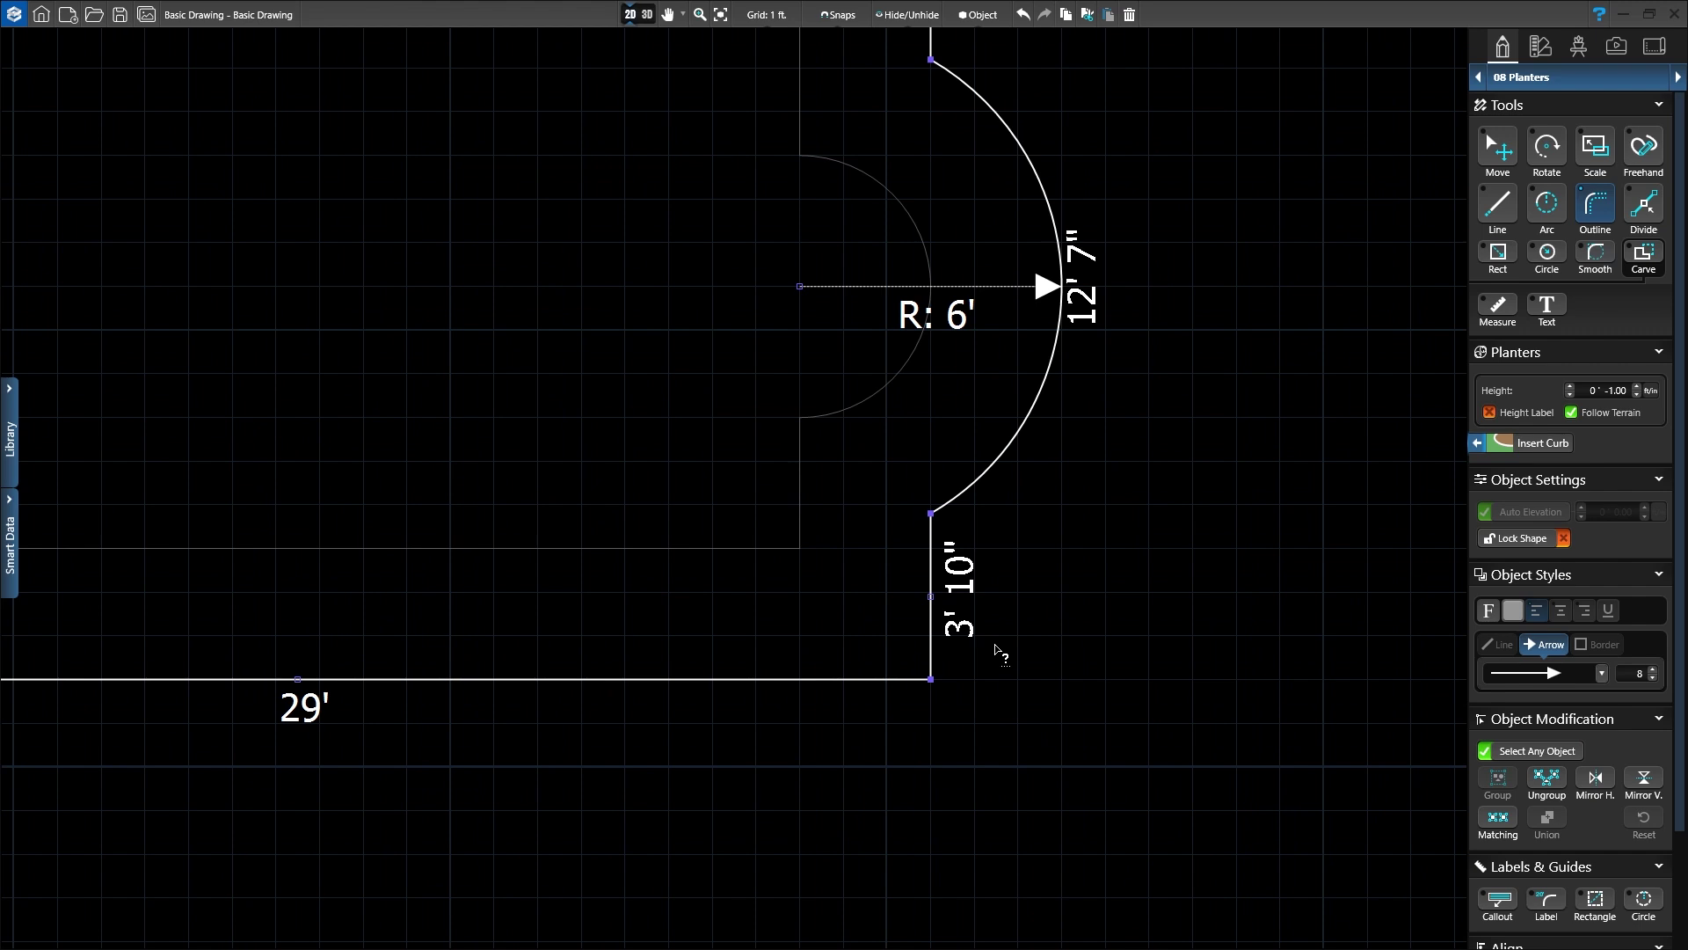
{"action": "key", "text": "Escape"}
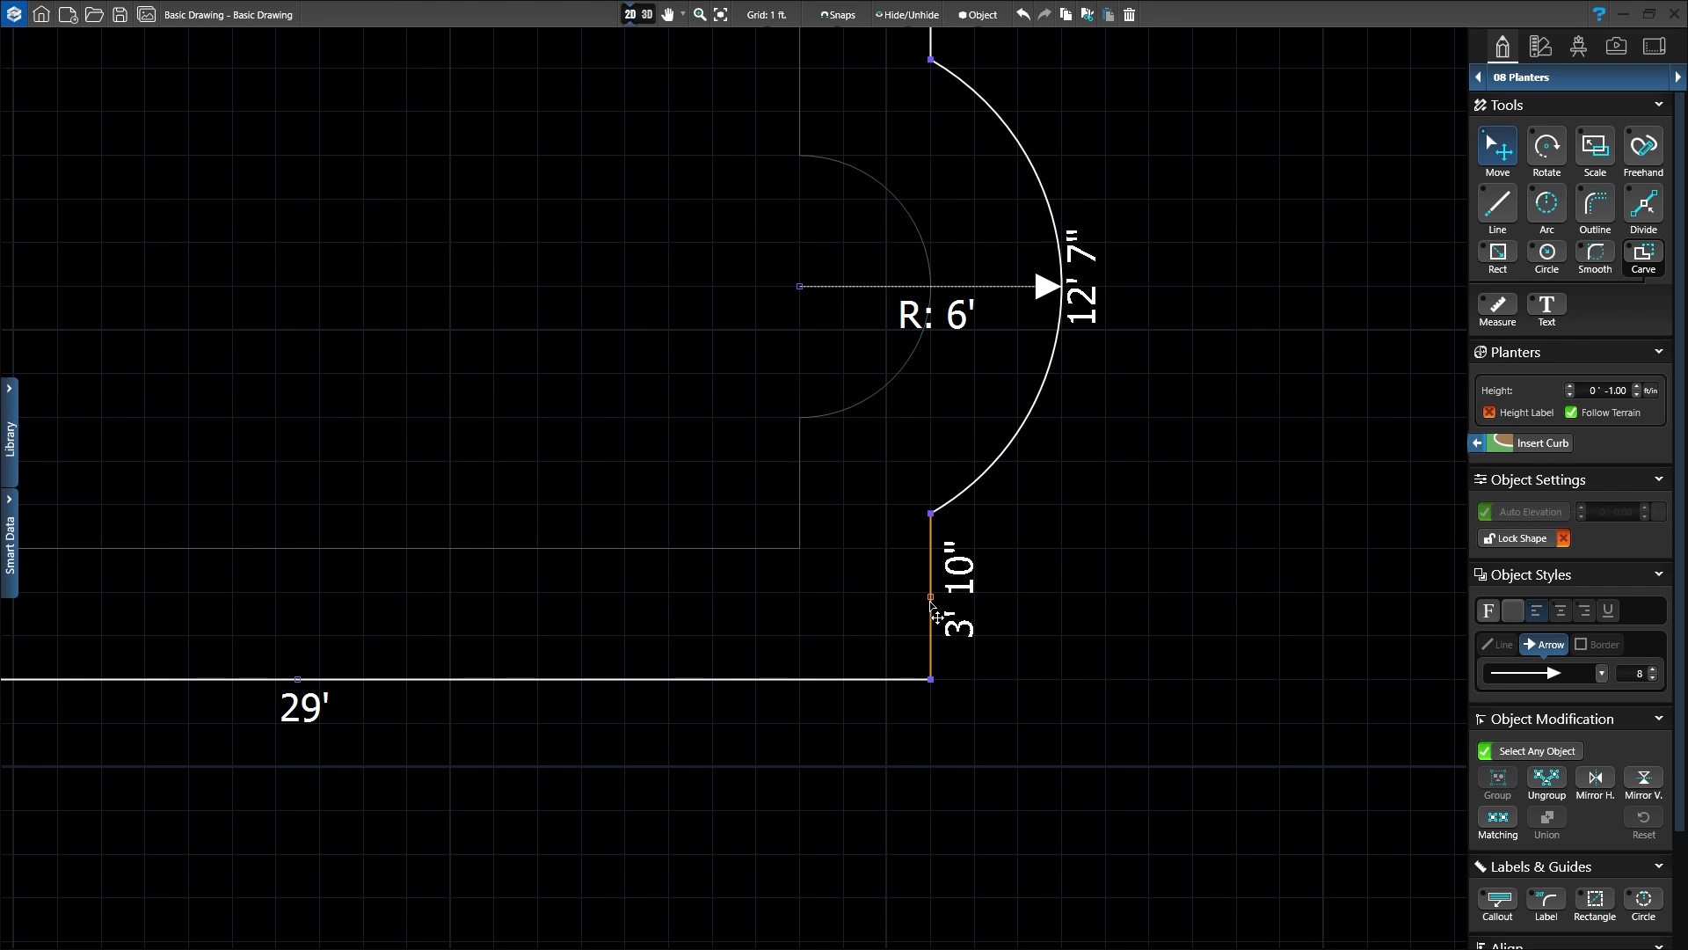
{"action": "key", "text": "Delete"}
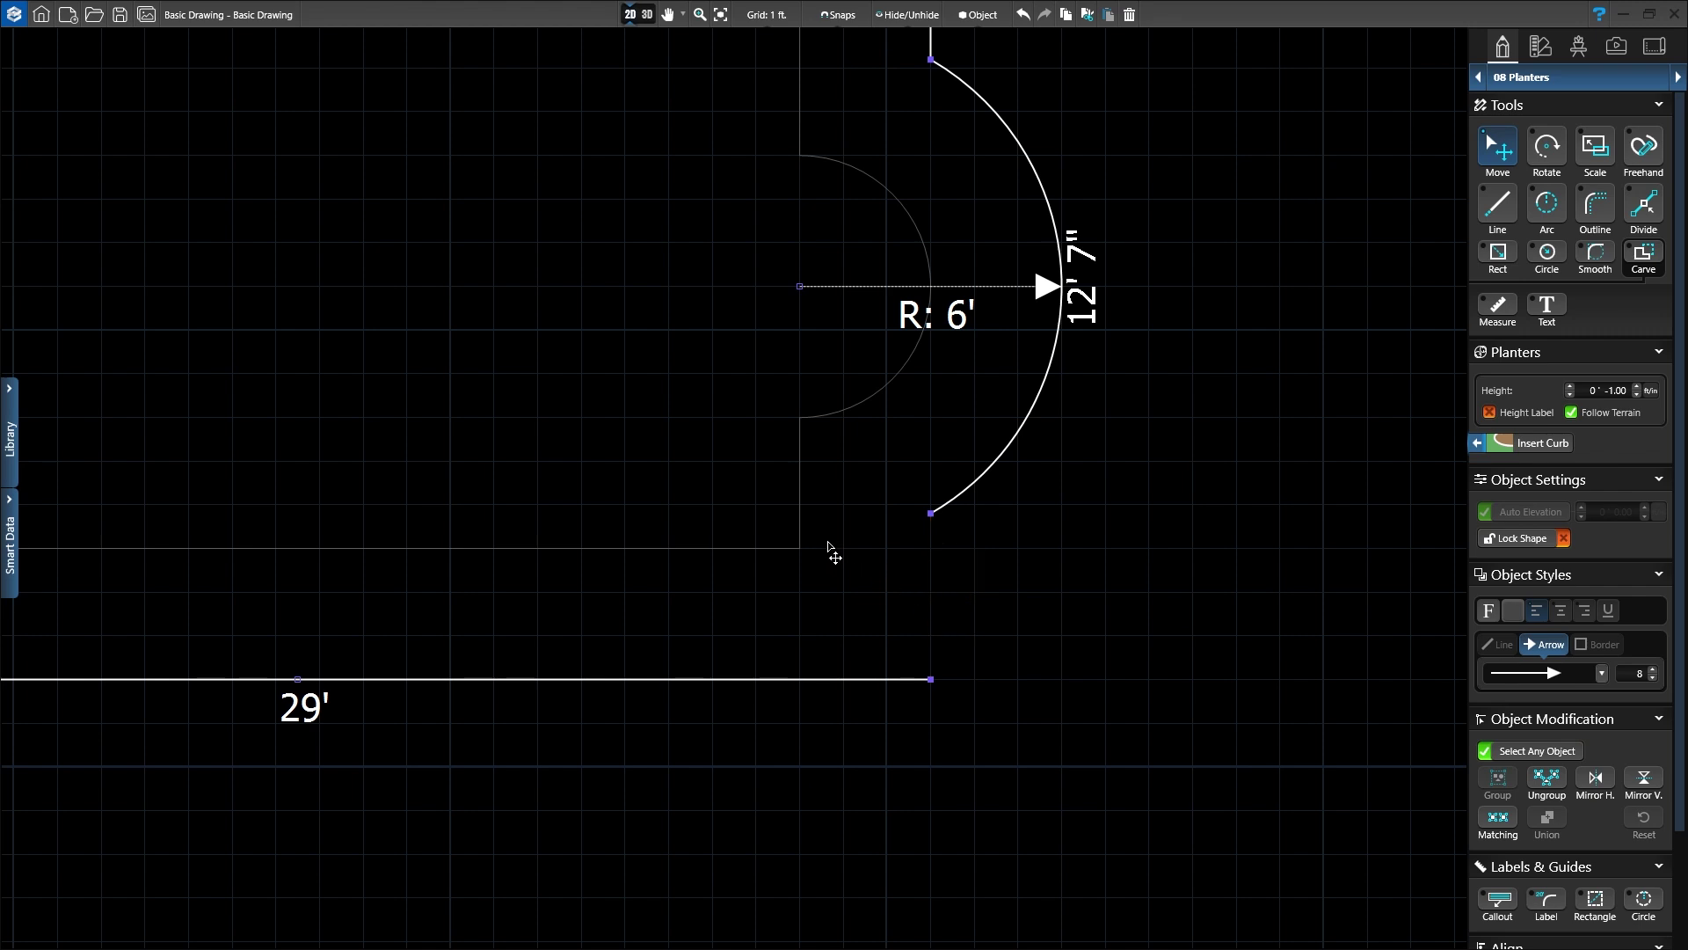
{"action": "scroll", "coordinate": [818, 523], "scroll_direction": "down", "scroll_amount": 2}
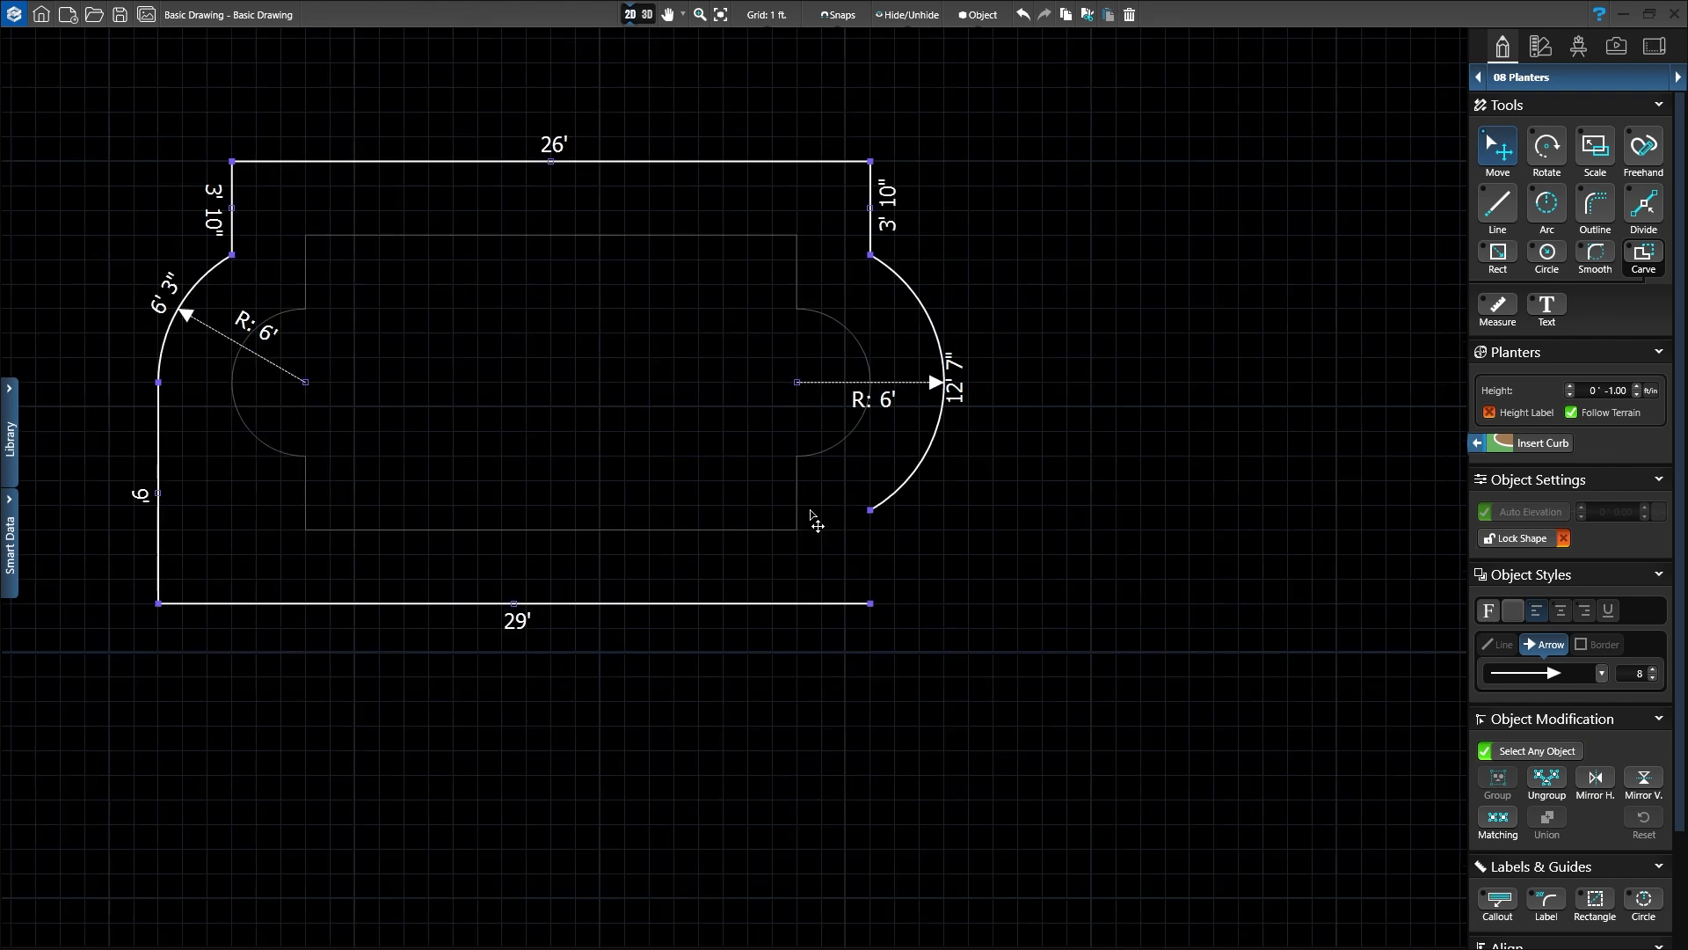
Reselect the open planter and divide its right arc at the midpoint
{"action": "left_click", "coordinate": [992, 539]}
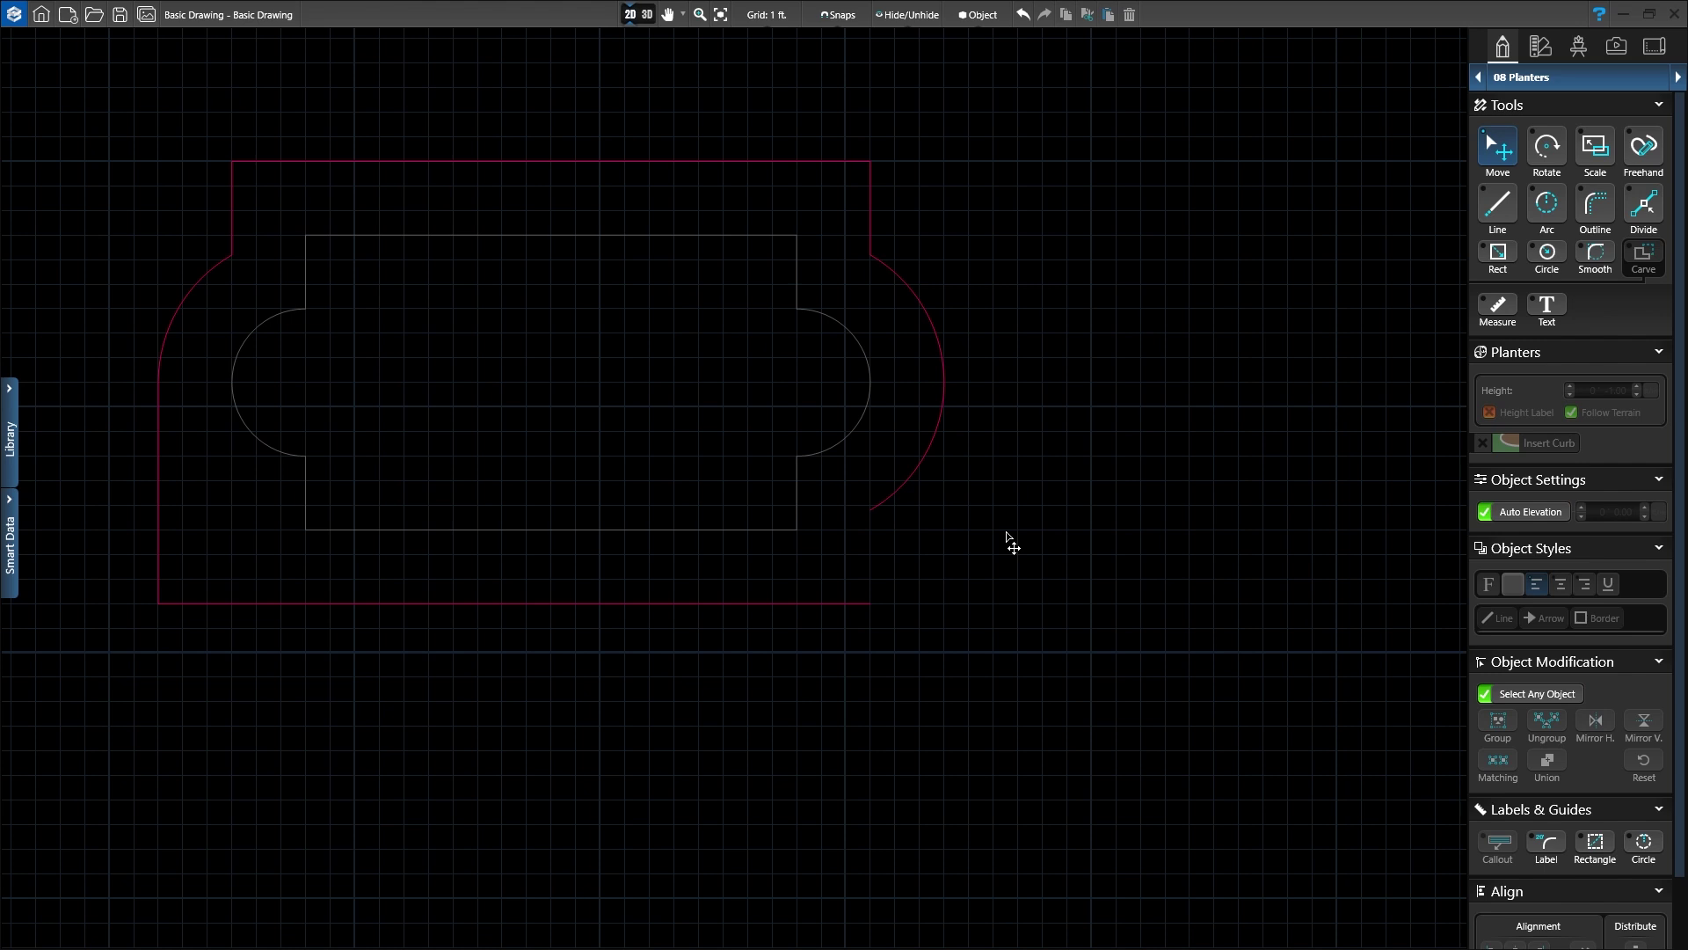
{"action": "left_click", "coordinate": [911, 477]}
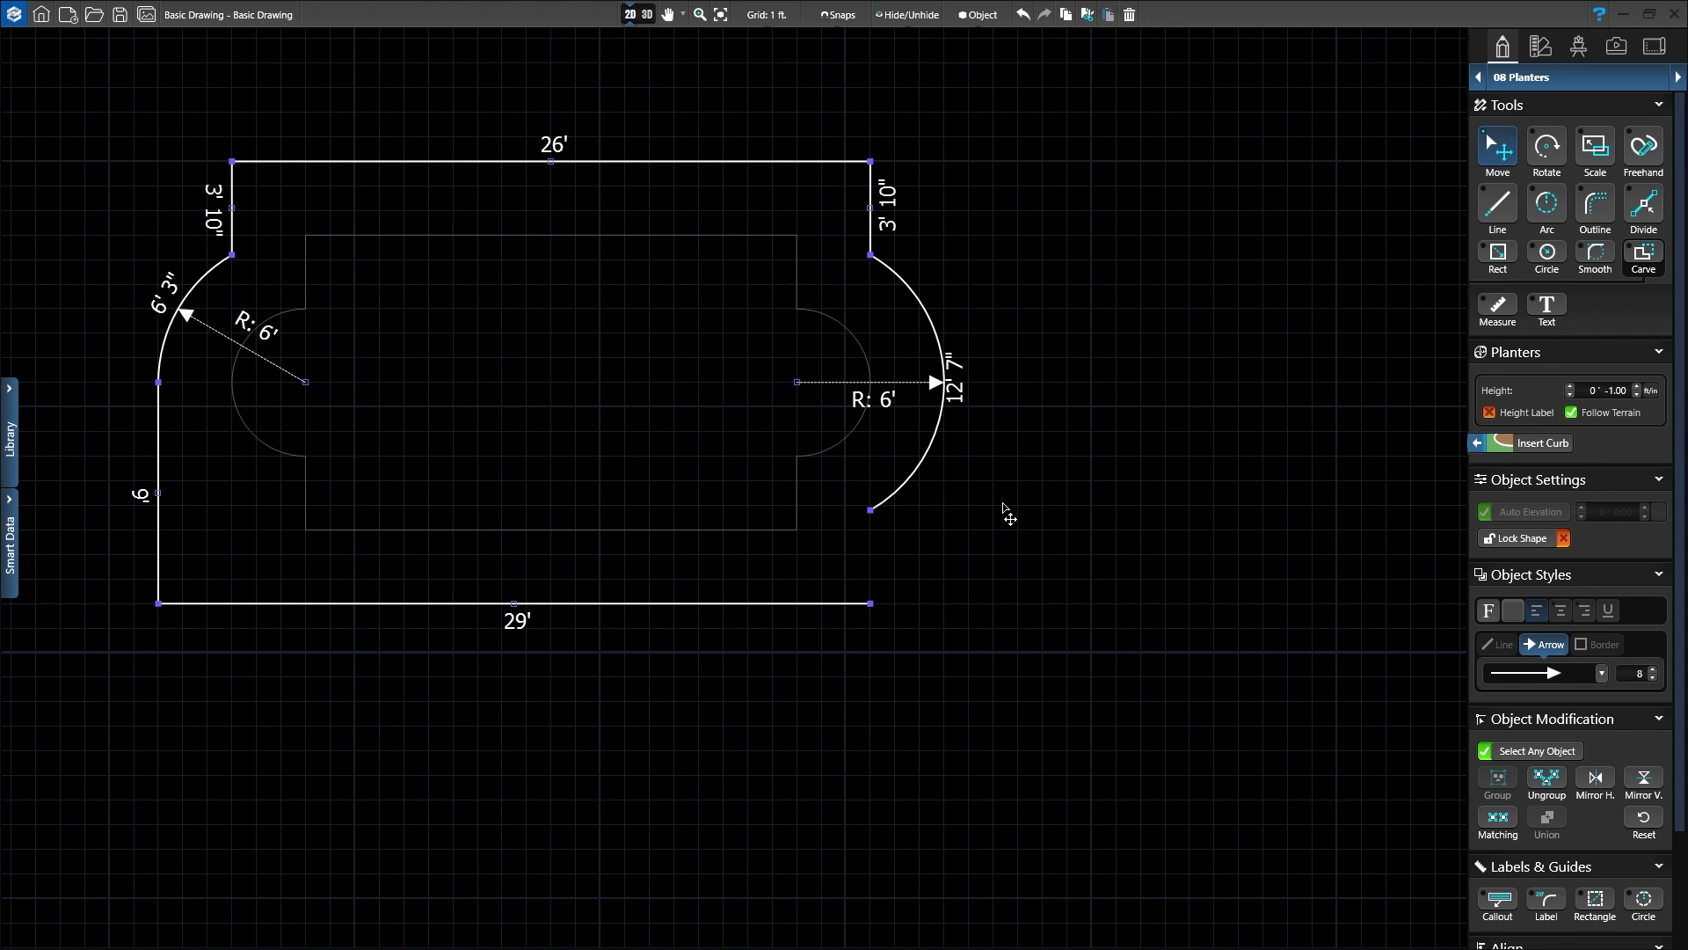
{"action": "left_click", "coordinate": [798, 384]}
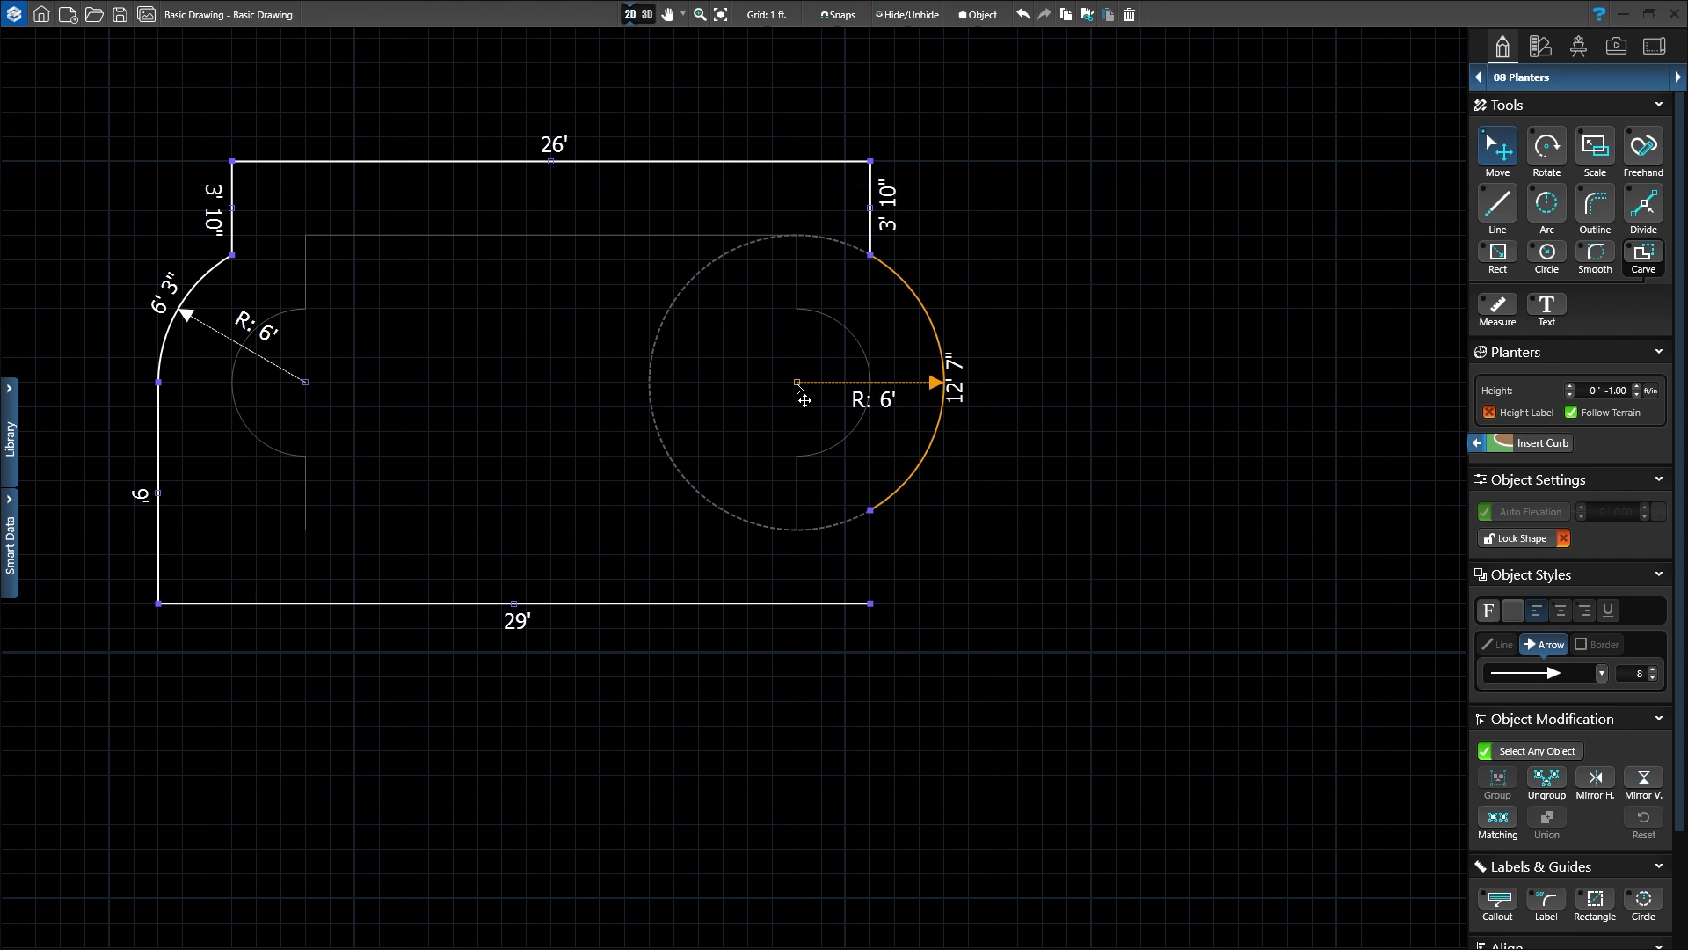
{"action": "left_click", "coordinate": [1646, 213]}
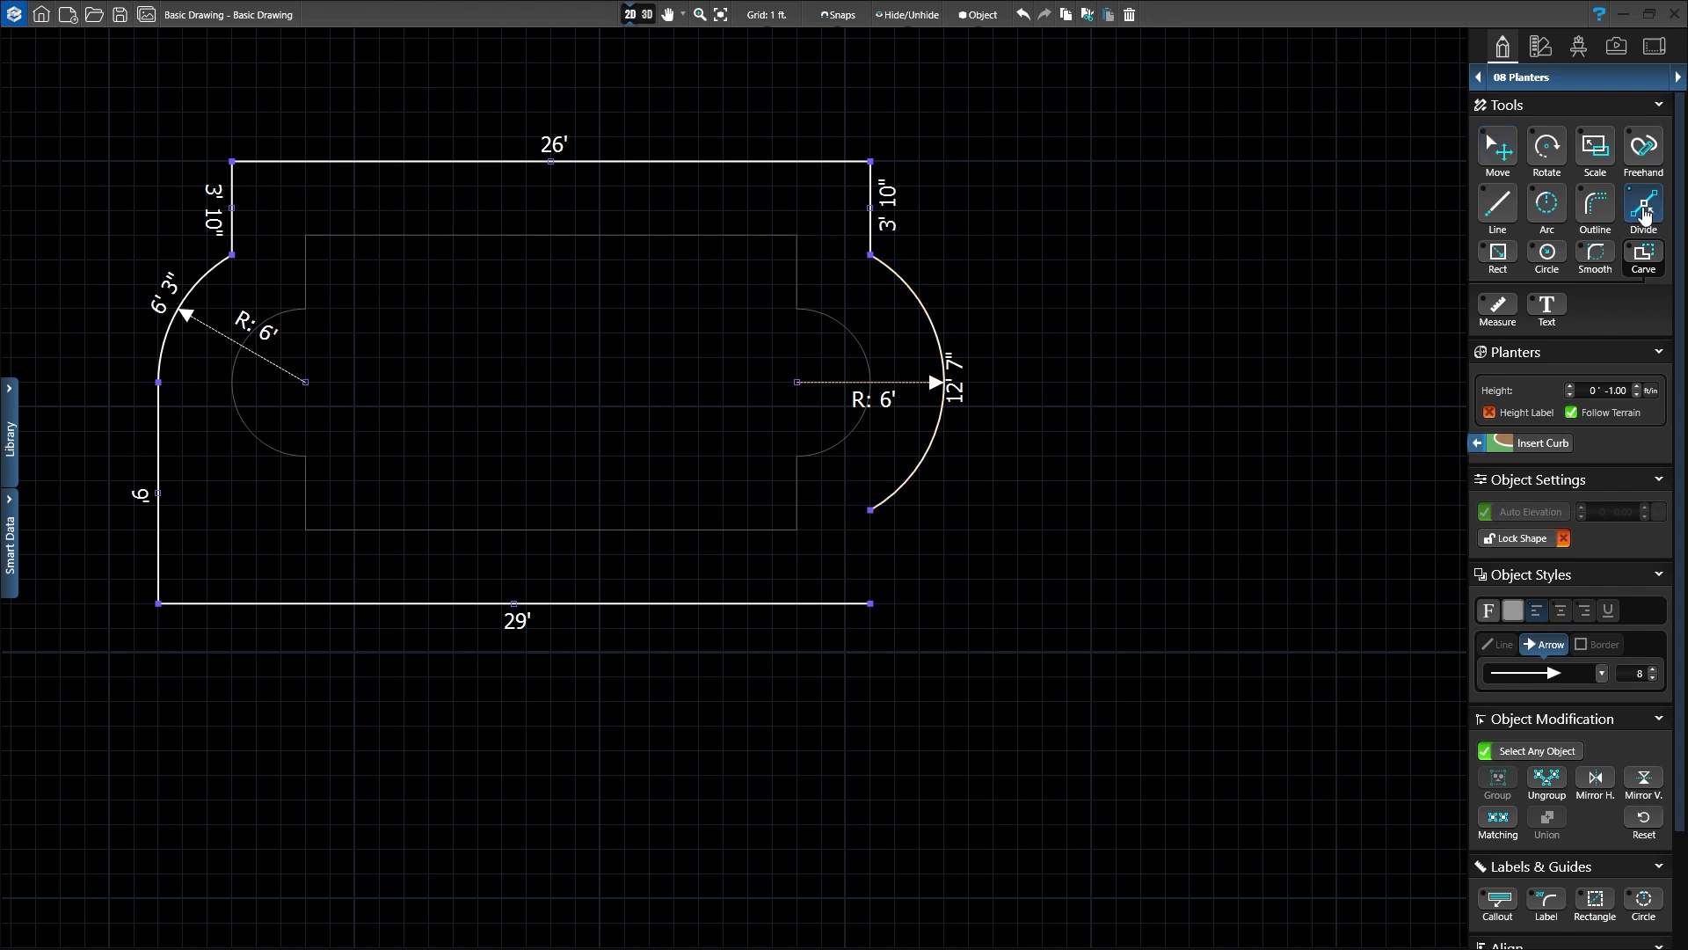
{"action": "scroll", "coordinate": [999, 361], "scroll_direction": "up", "scroll_amount": 1}
{"action": "scroll", "coordinate": [954, 380], "scroll_direction": "up", "scroll_amount": 1}
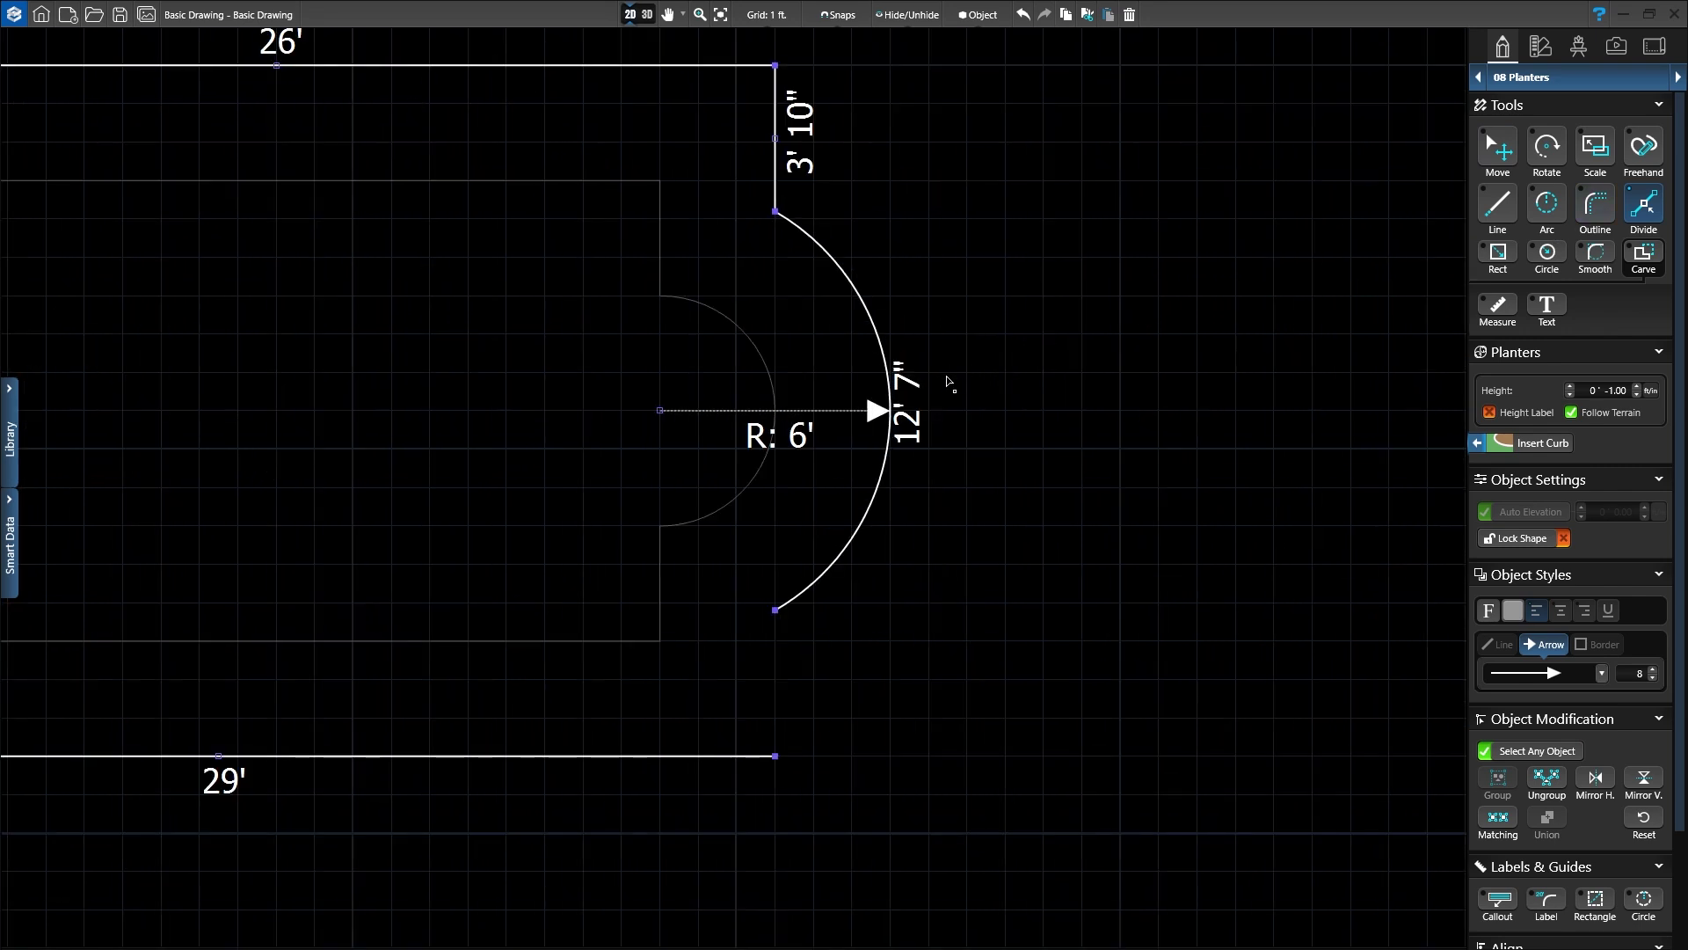
{"action": "left_click", "coordinate": [890, 411]}
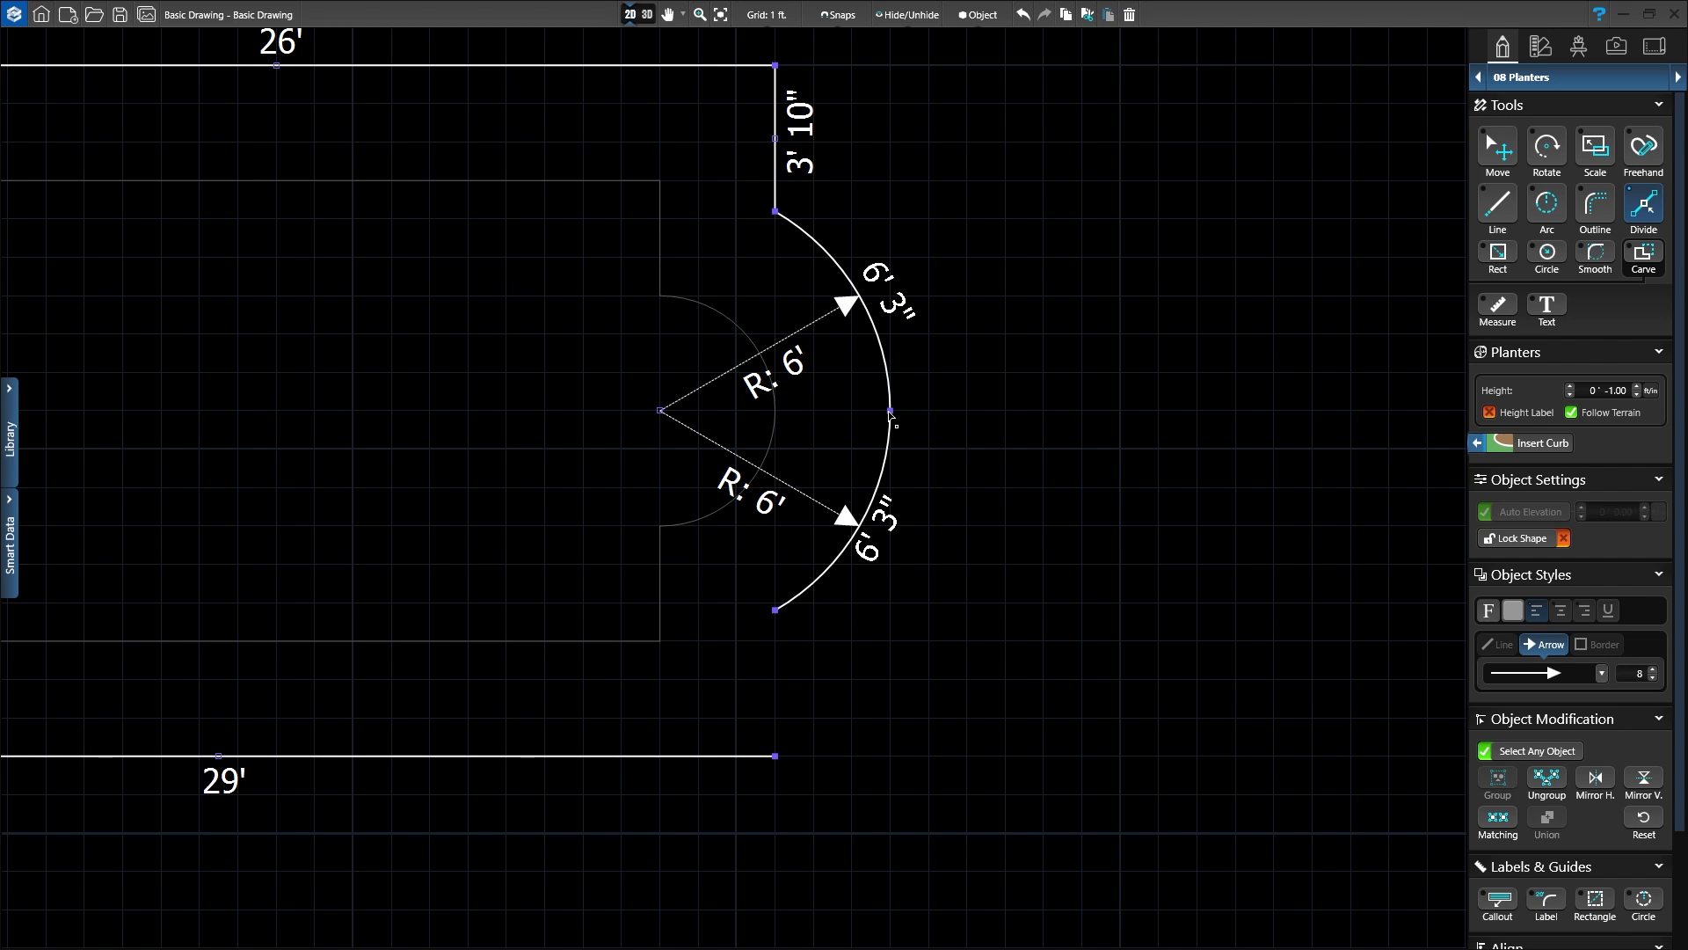
Delete the lower half of the planter's divided right arc
{"action": "key", "text": "f"}
{"action": "left_click", "coordinate": [891, 413]}
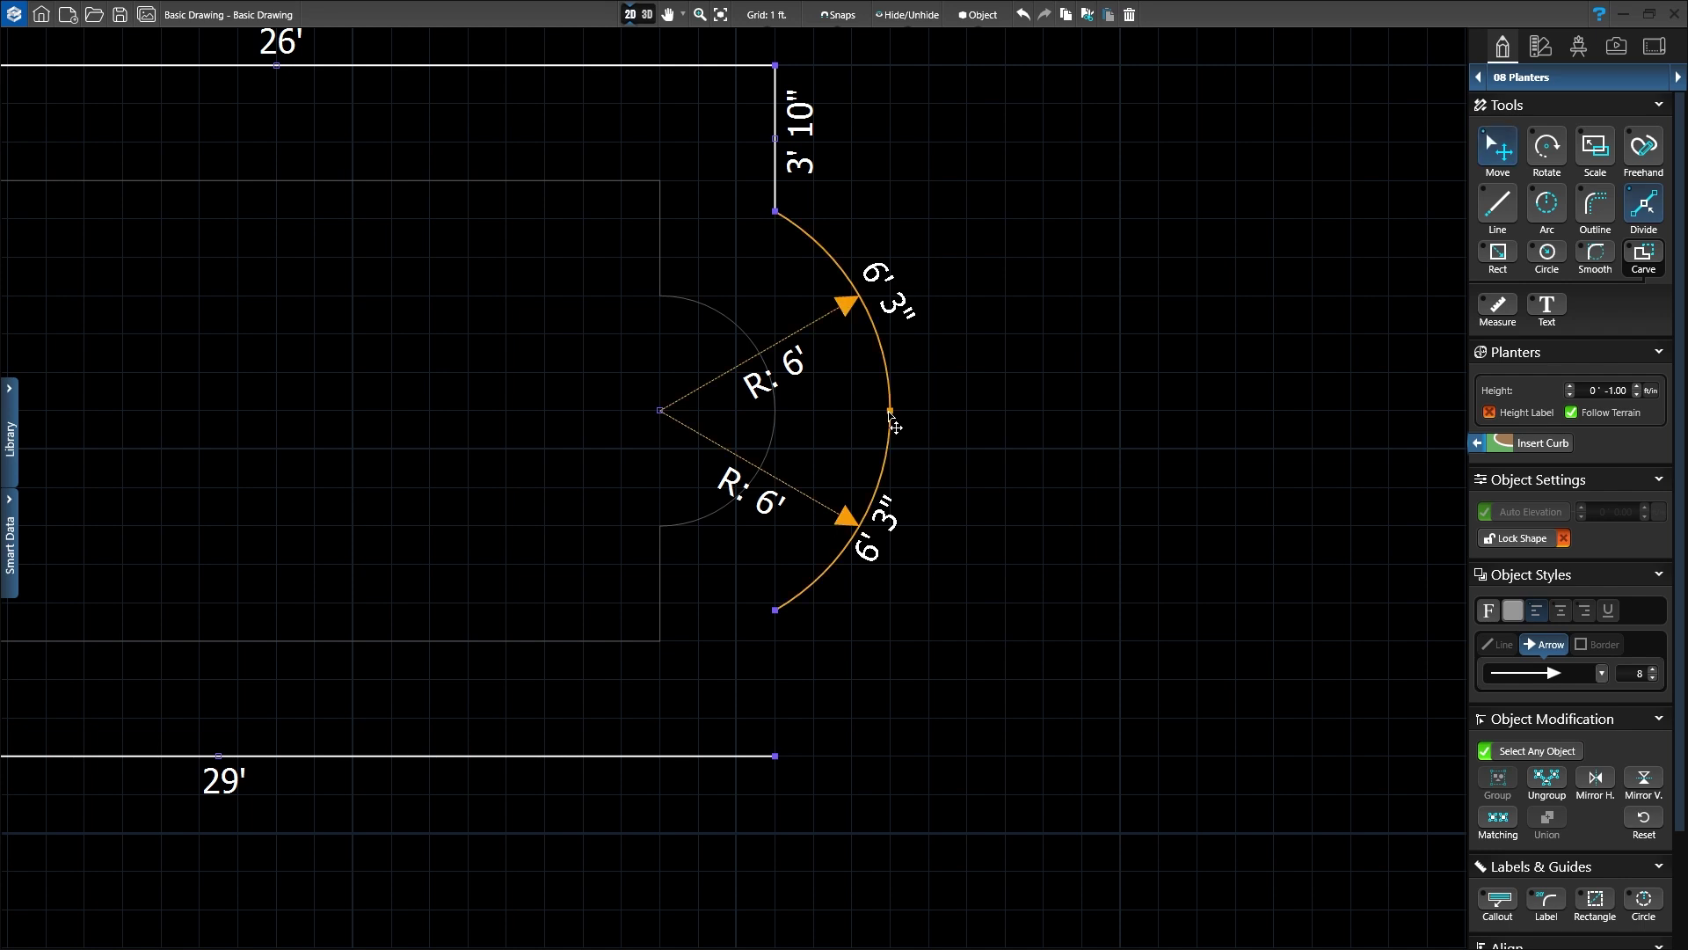
{"action": "left_click", "coordinate": [794, 493]}
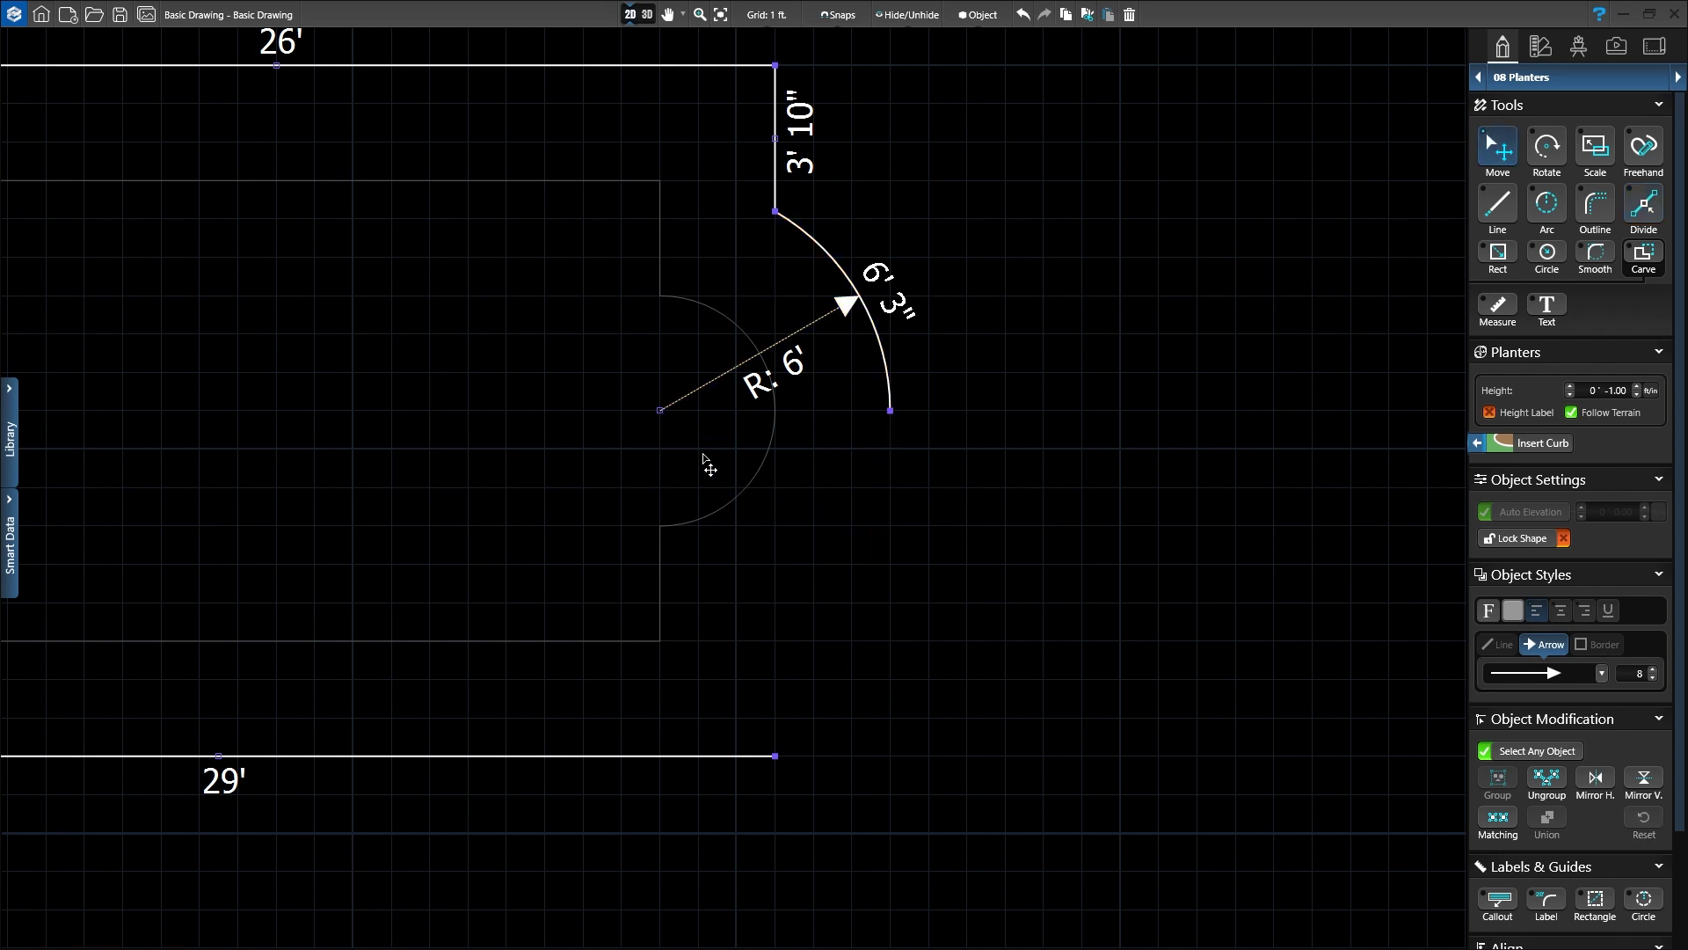
Close the planter by drawing a 9' line down from the right arc's open end and a line to the lower edge's endpoint
{"action": "scroll", "coordinate": [672, 460], "scroll_direction": "down", "scroll_amount": 4}
{"action": "middle_click_drag", "start_coordinate": [666, 451], "coordinate": [994, 451]}
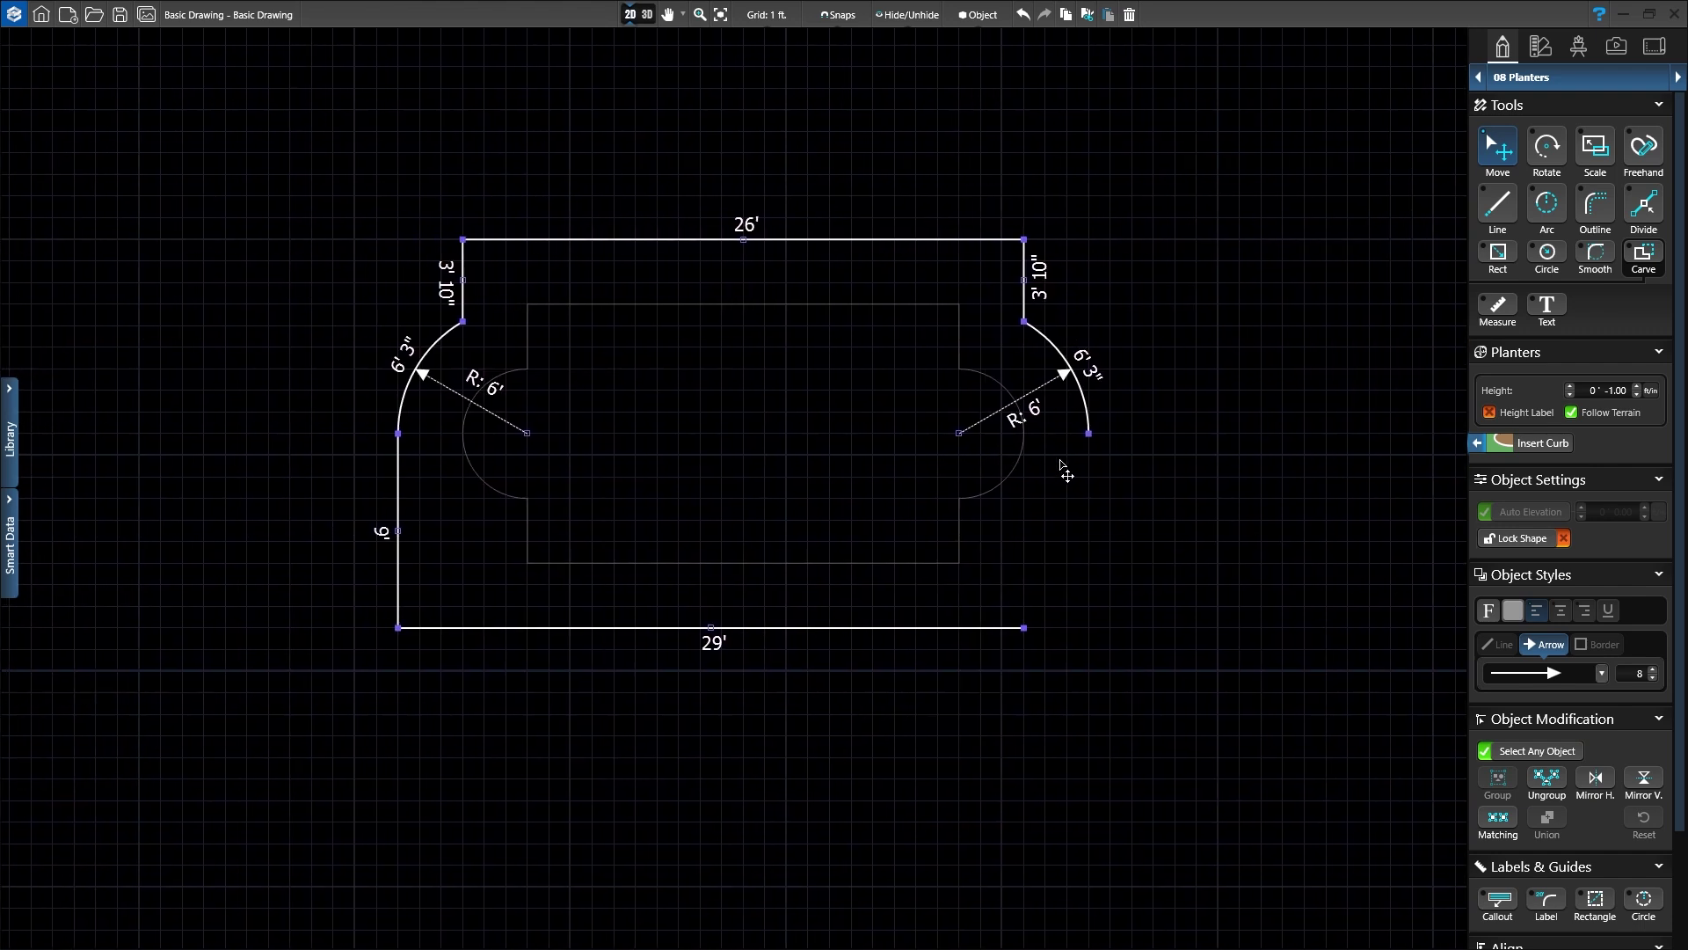
{"action": "key", "text": "l"}
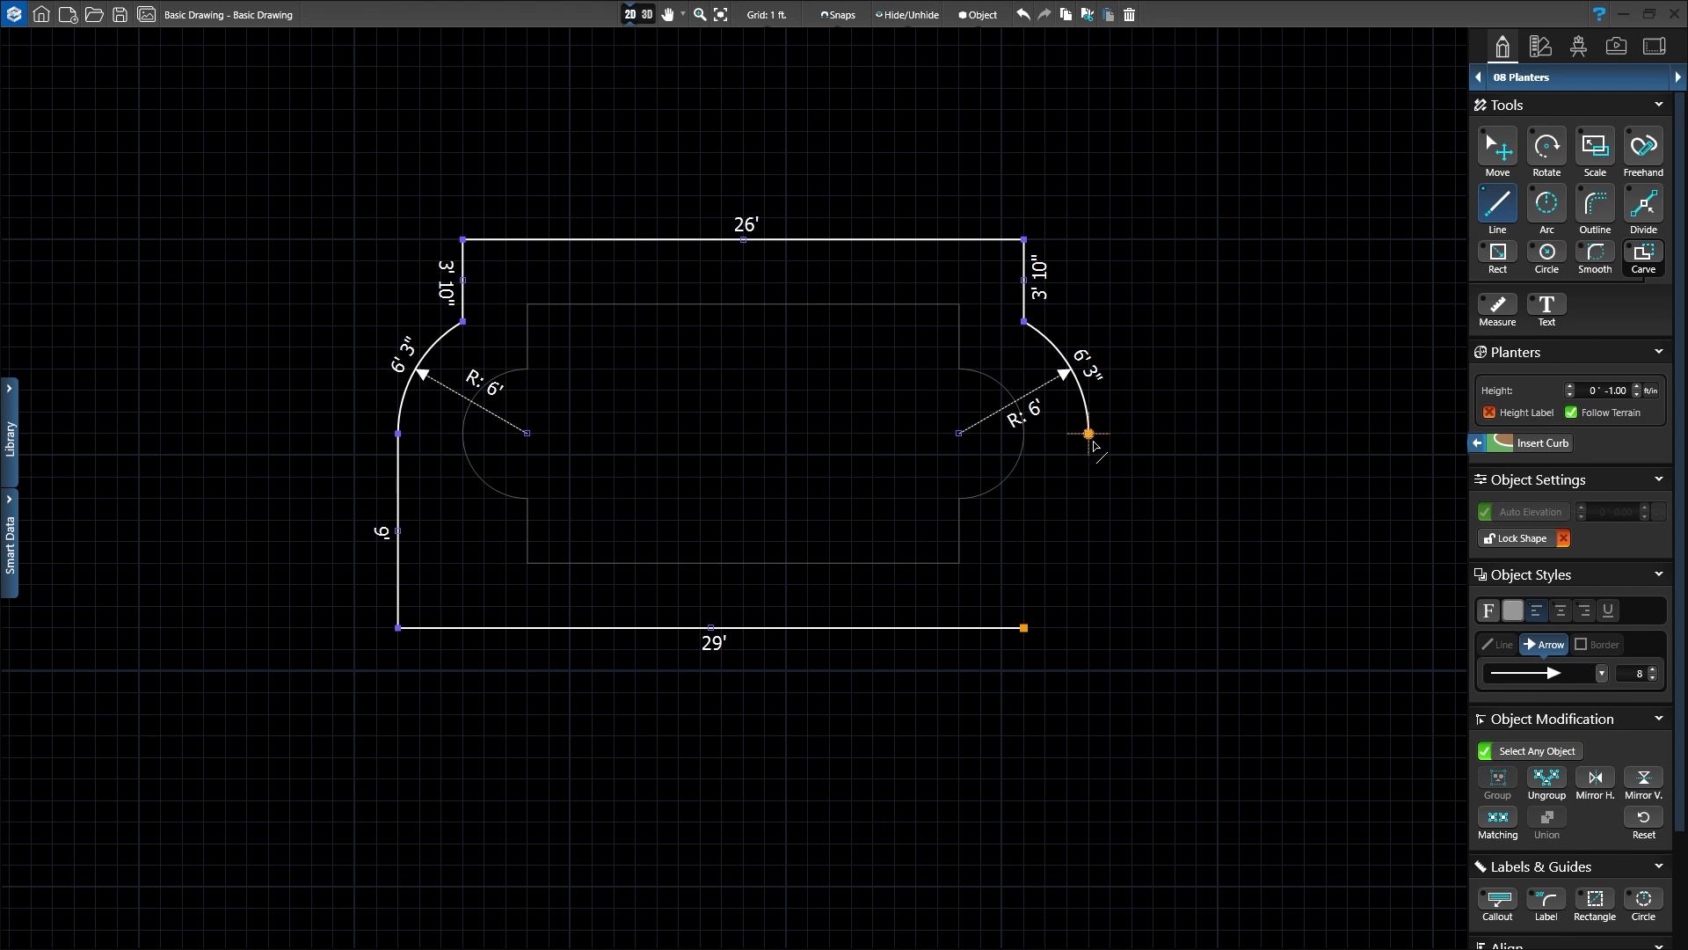
{"action": "left_click", "coordinate": [1088, 433]}
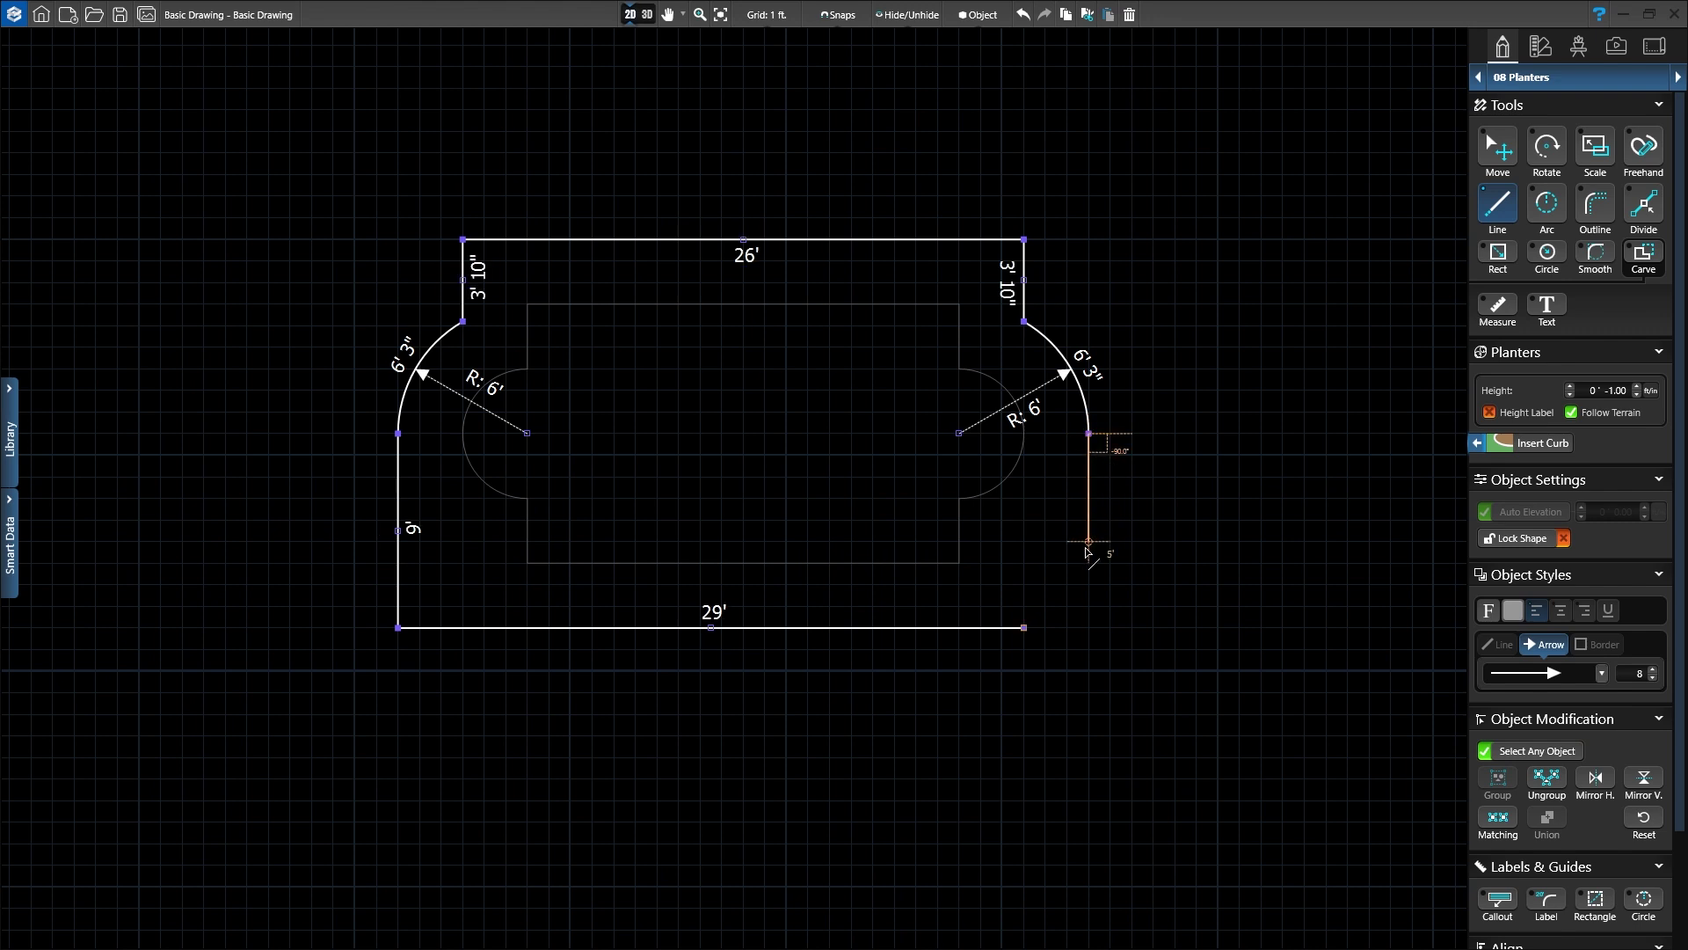
{"action": "left_click", "coordinate": [1089, 628]}
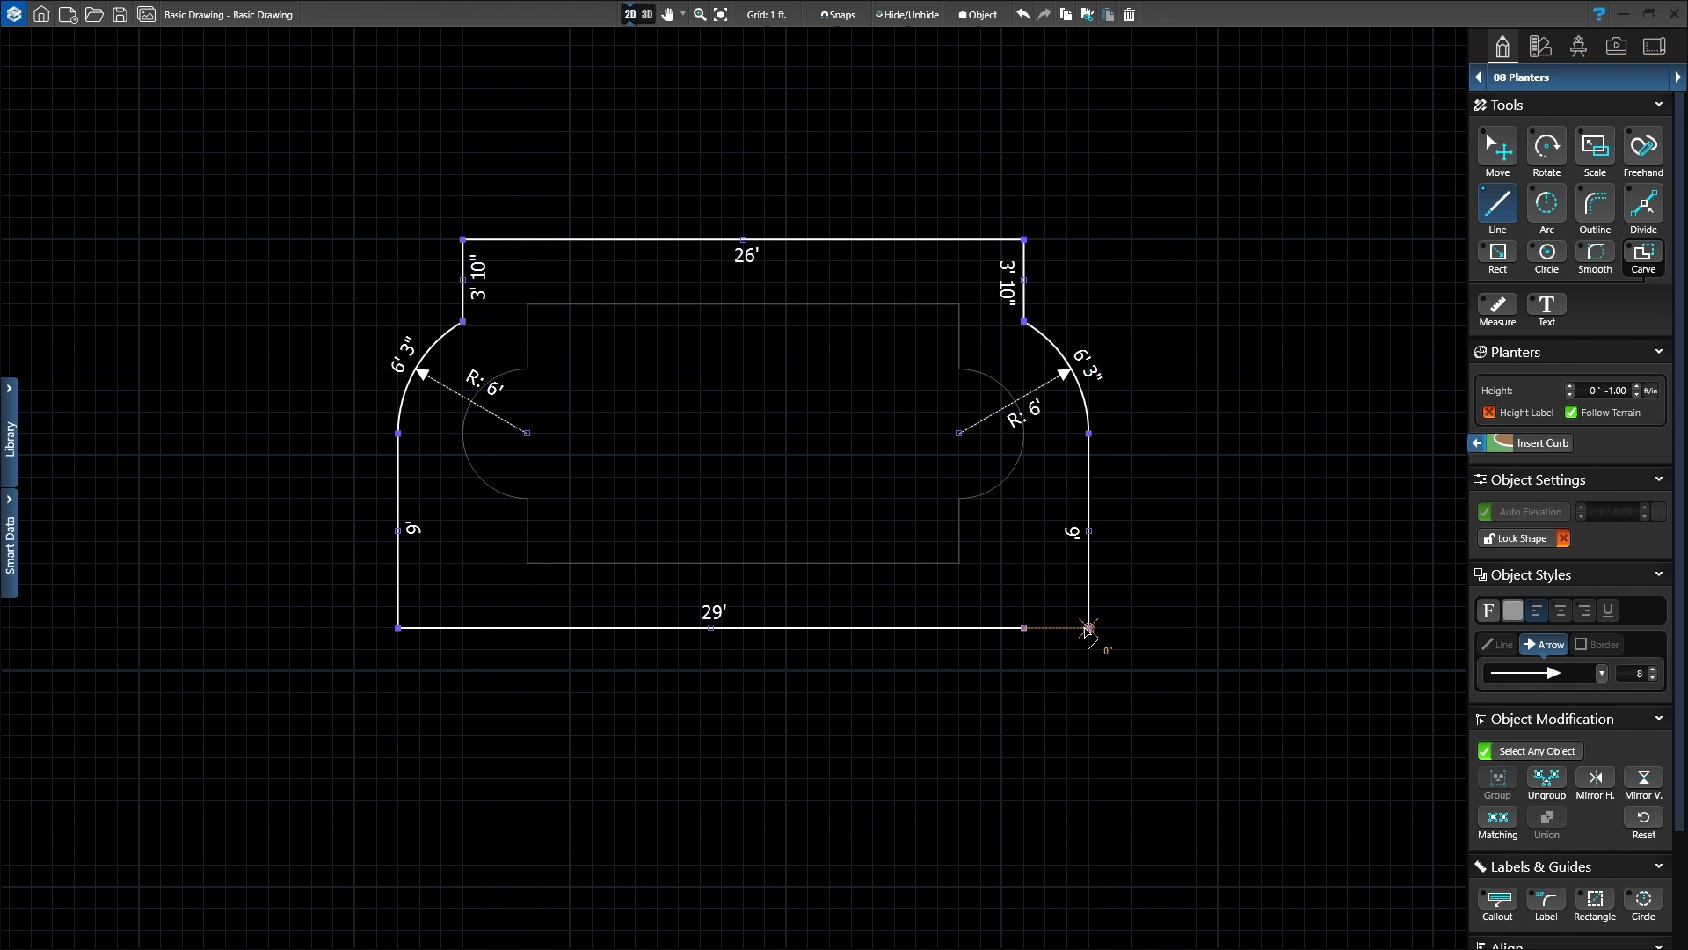
{"action": "left_click", "coordinate": [1089, 628]}
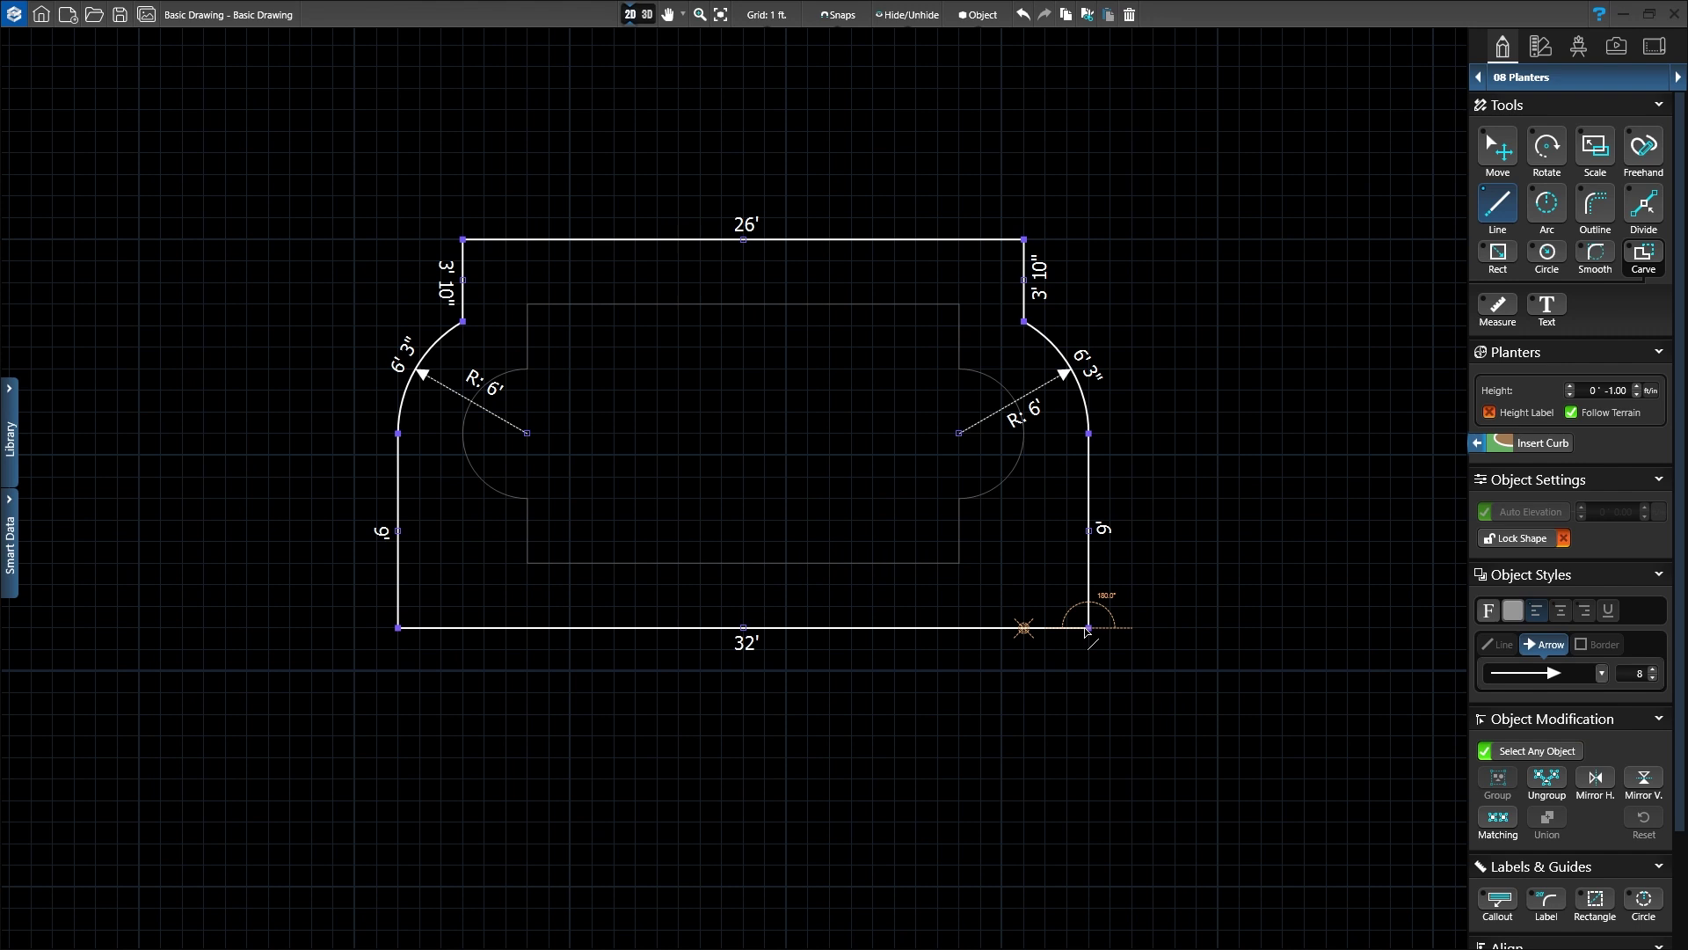
{"action": "left_click", "coordinate": [1088, 628]}
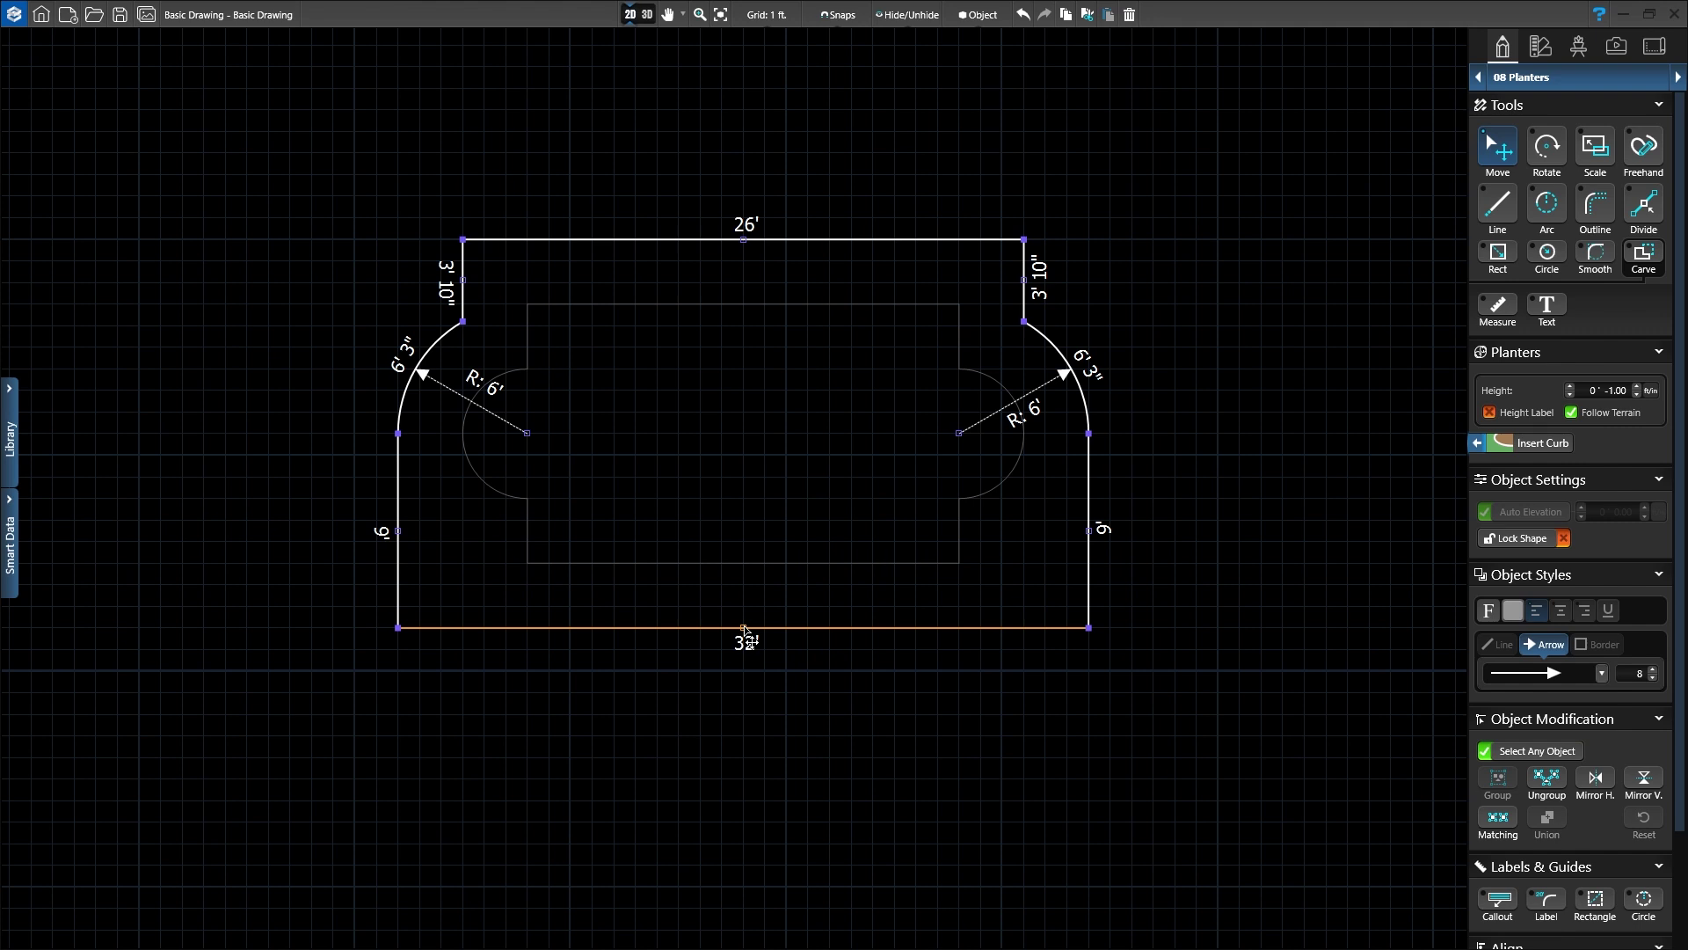
Move the planter's lower edge 3' outward, preview the planter in 3D and return to the 2D drawing
{"action": "mouse_move", "coordinate": [744, 629]}
{"action": "left_mouse_down"}
{"action": "mouse_move", "coordinate": [744, 715]}
{"action": "mouse_move", "coordinate": [722, 635]}
{"action": "mouse_move", "coordinate": [726, 694]}
{"action": "left_mouse_up"}
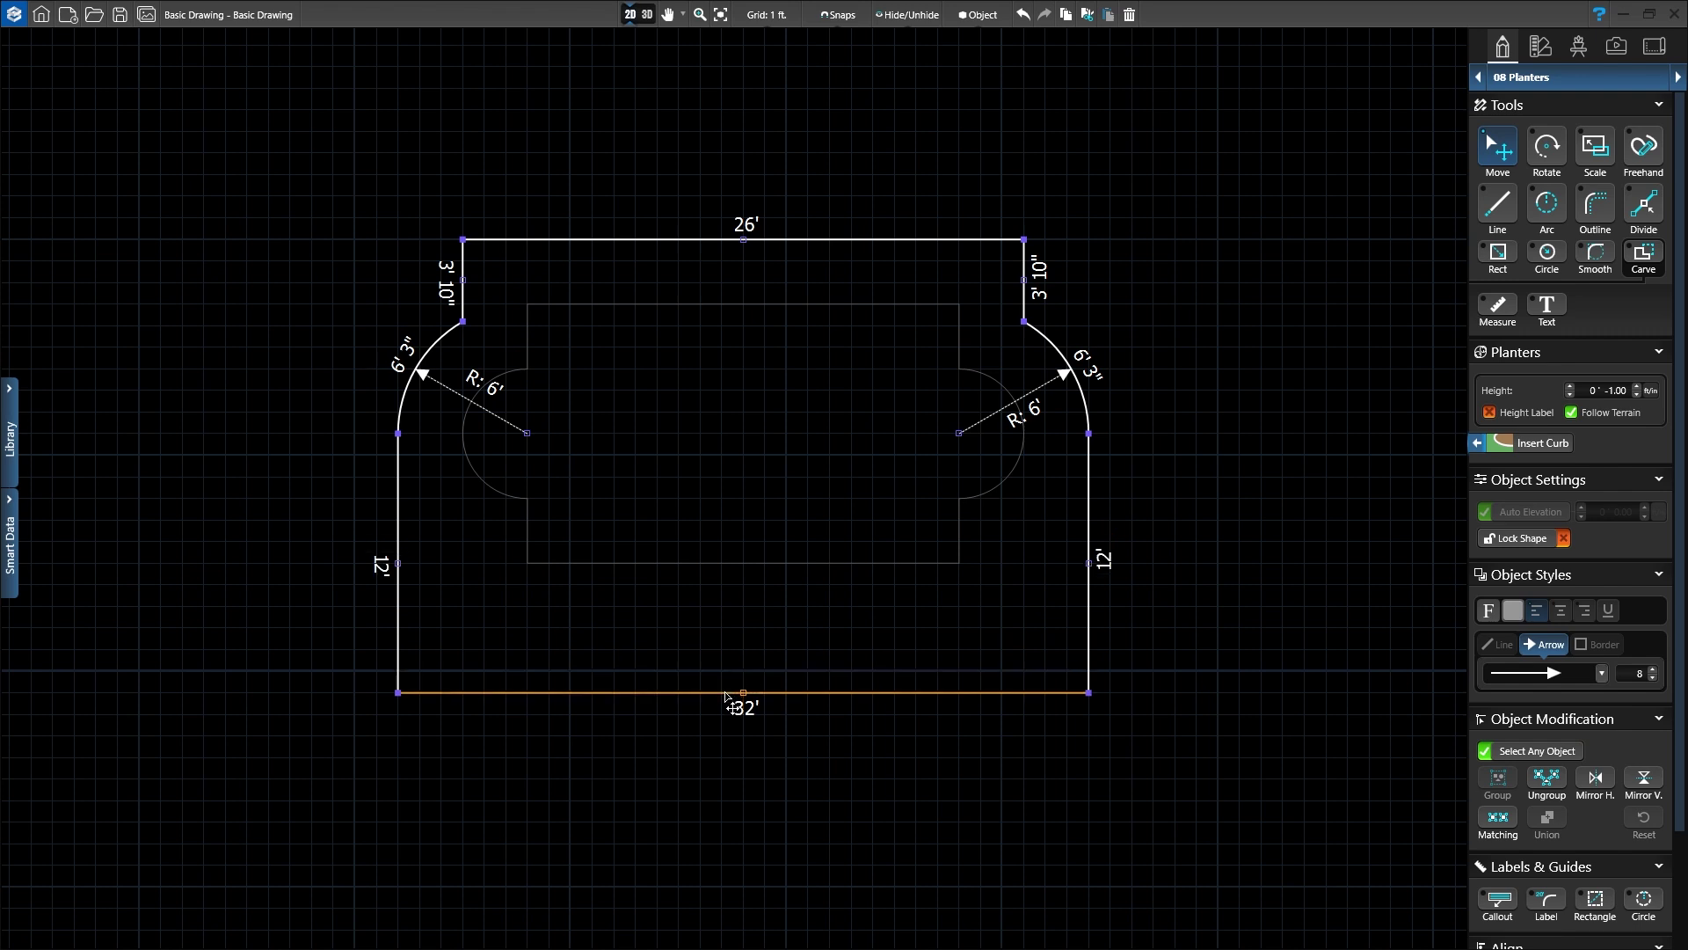
{"action": "right_click", "coordinate": [725, 693]}
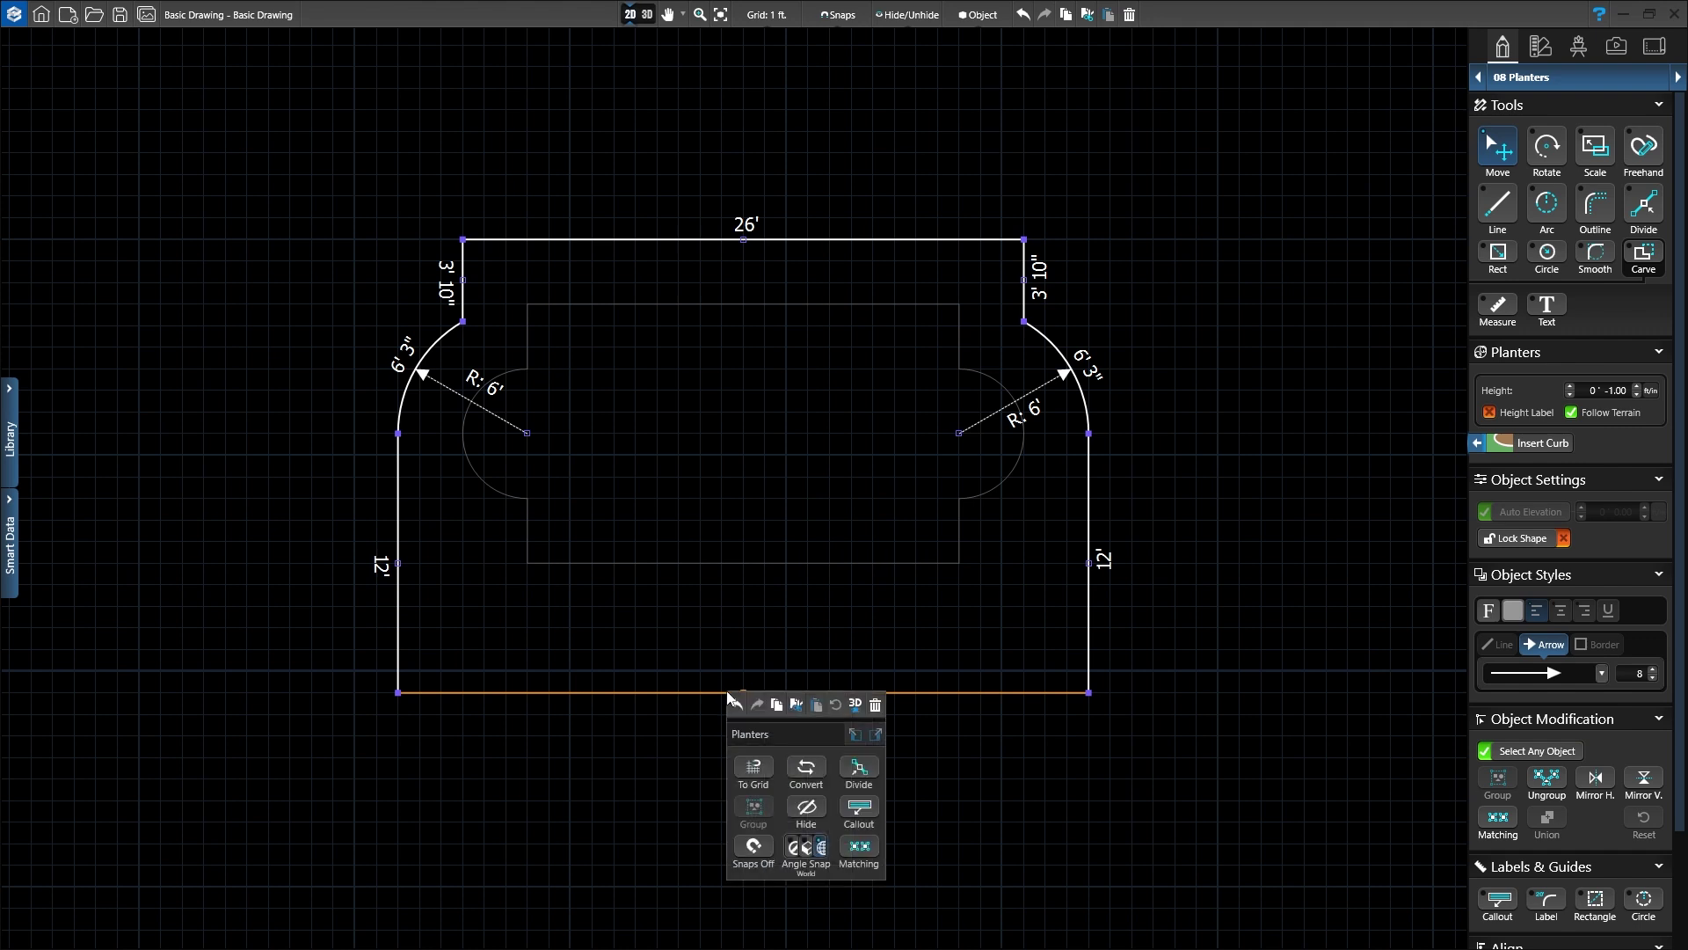
{"action": "left_click", "coordinate": [856, 705]}
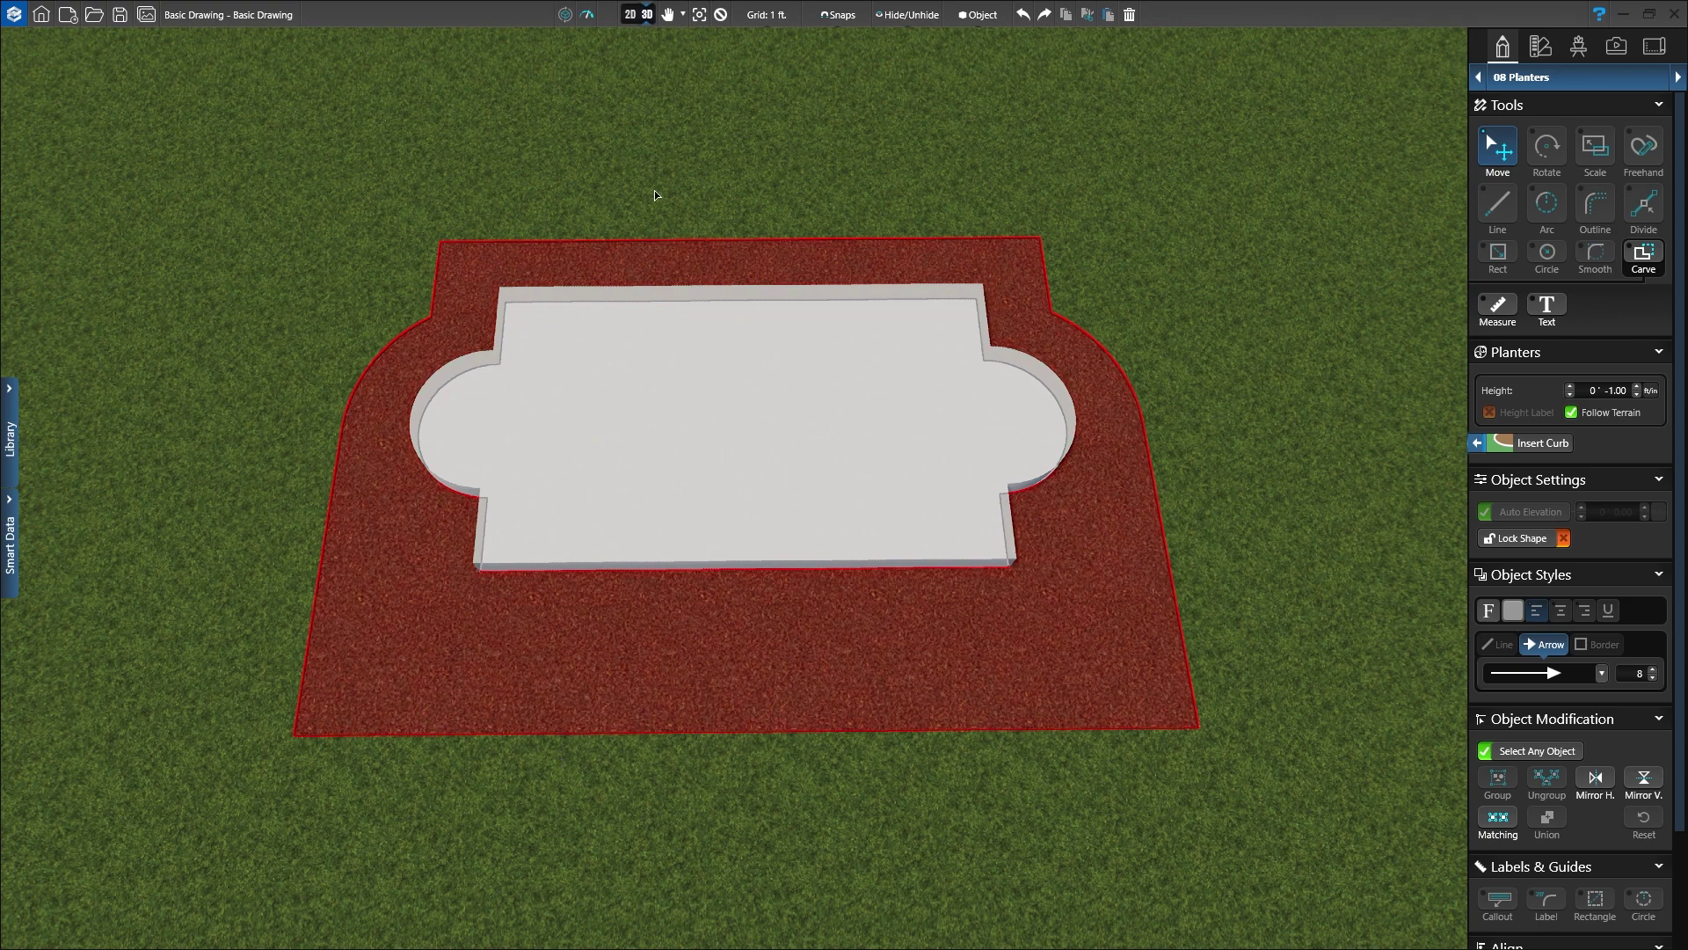
{"action": "left_click", "coordinate": [641, 24]}
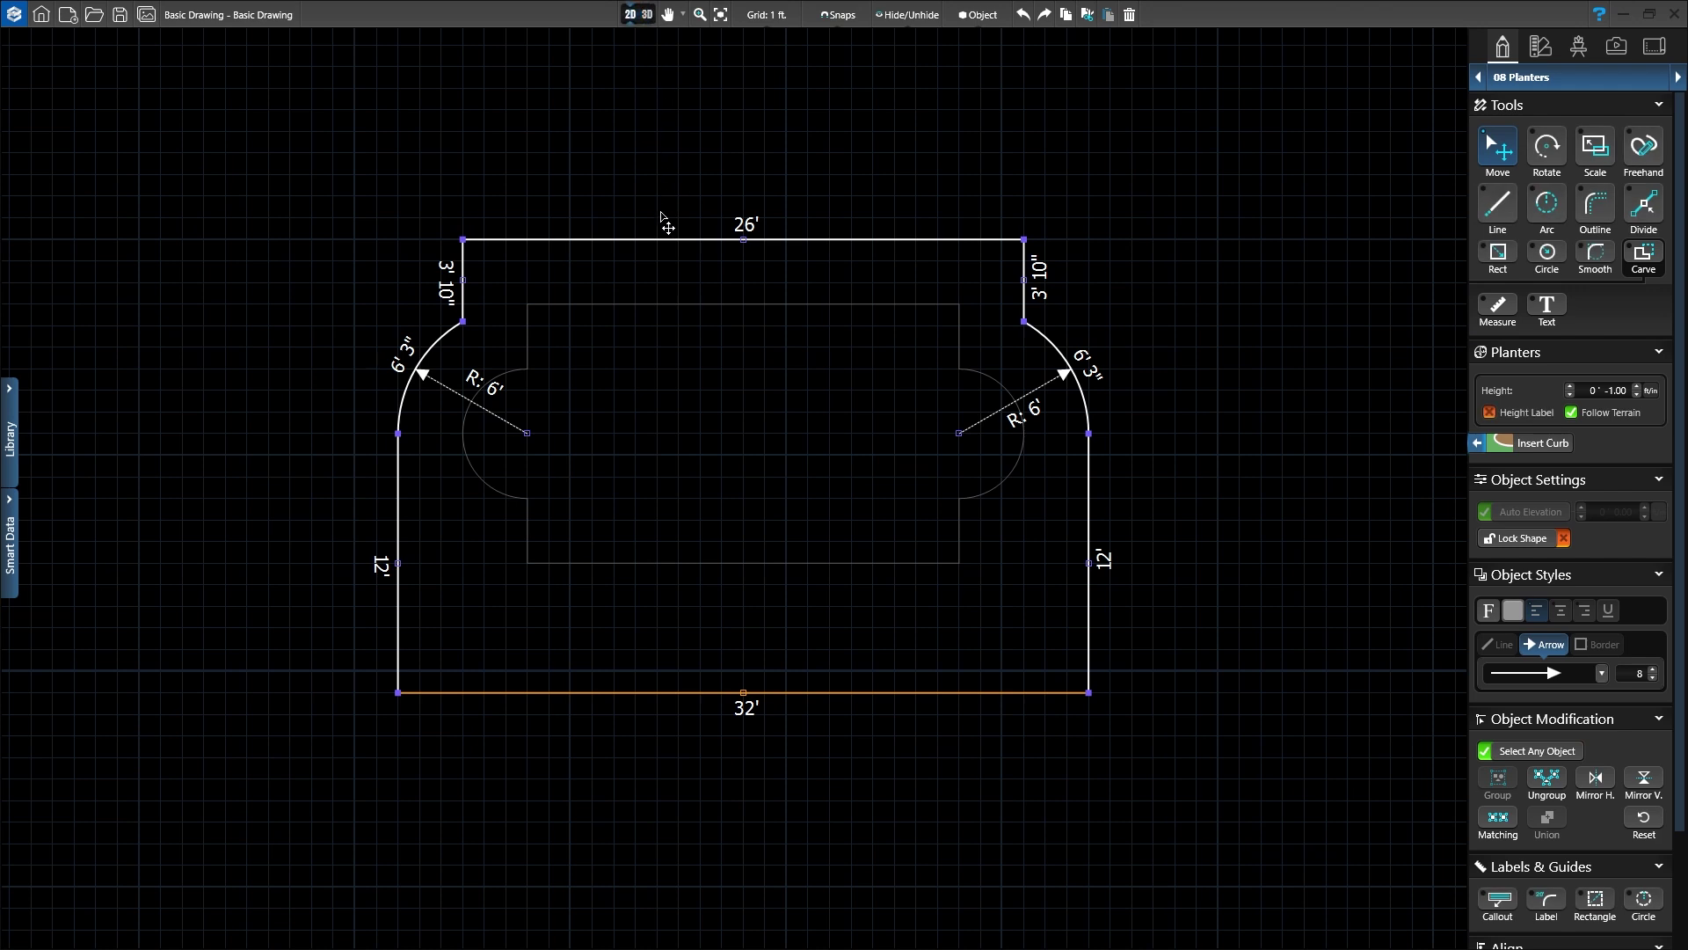
Look over the object types that the planter can be converted to
{"action": "right_click", "coordinate": [651, 241]}
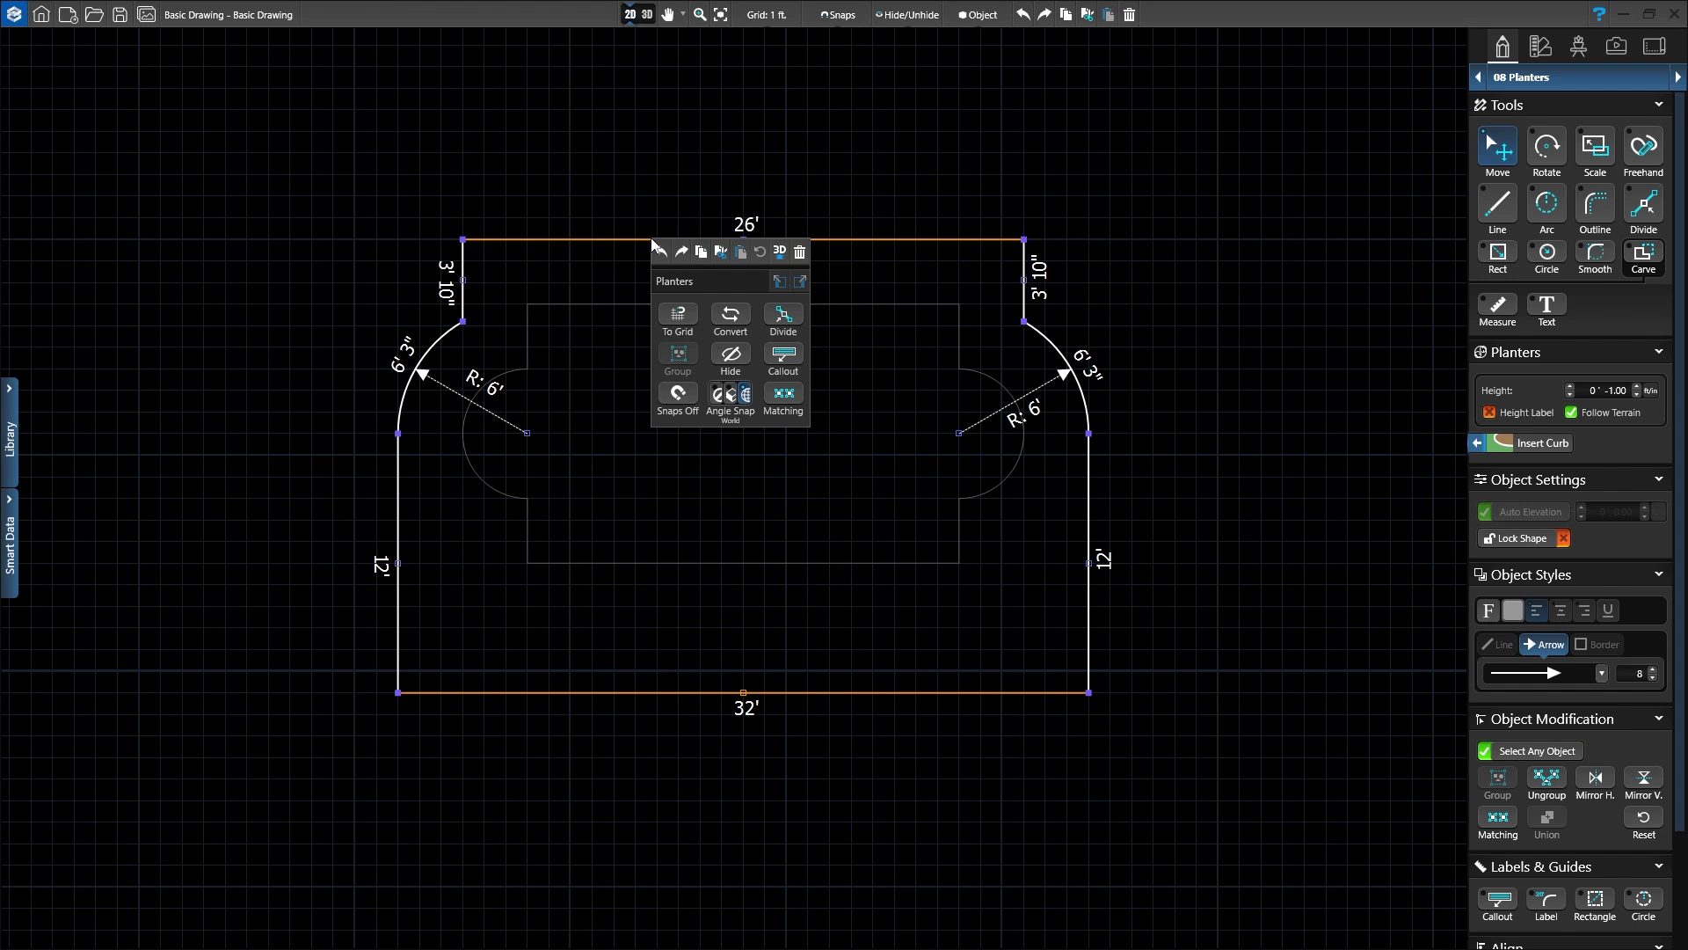
{"action": "left_click", "coordinate": [729, 315]}
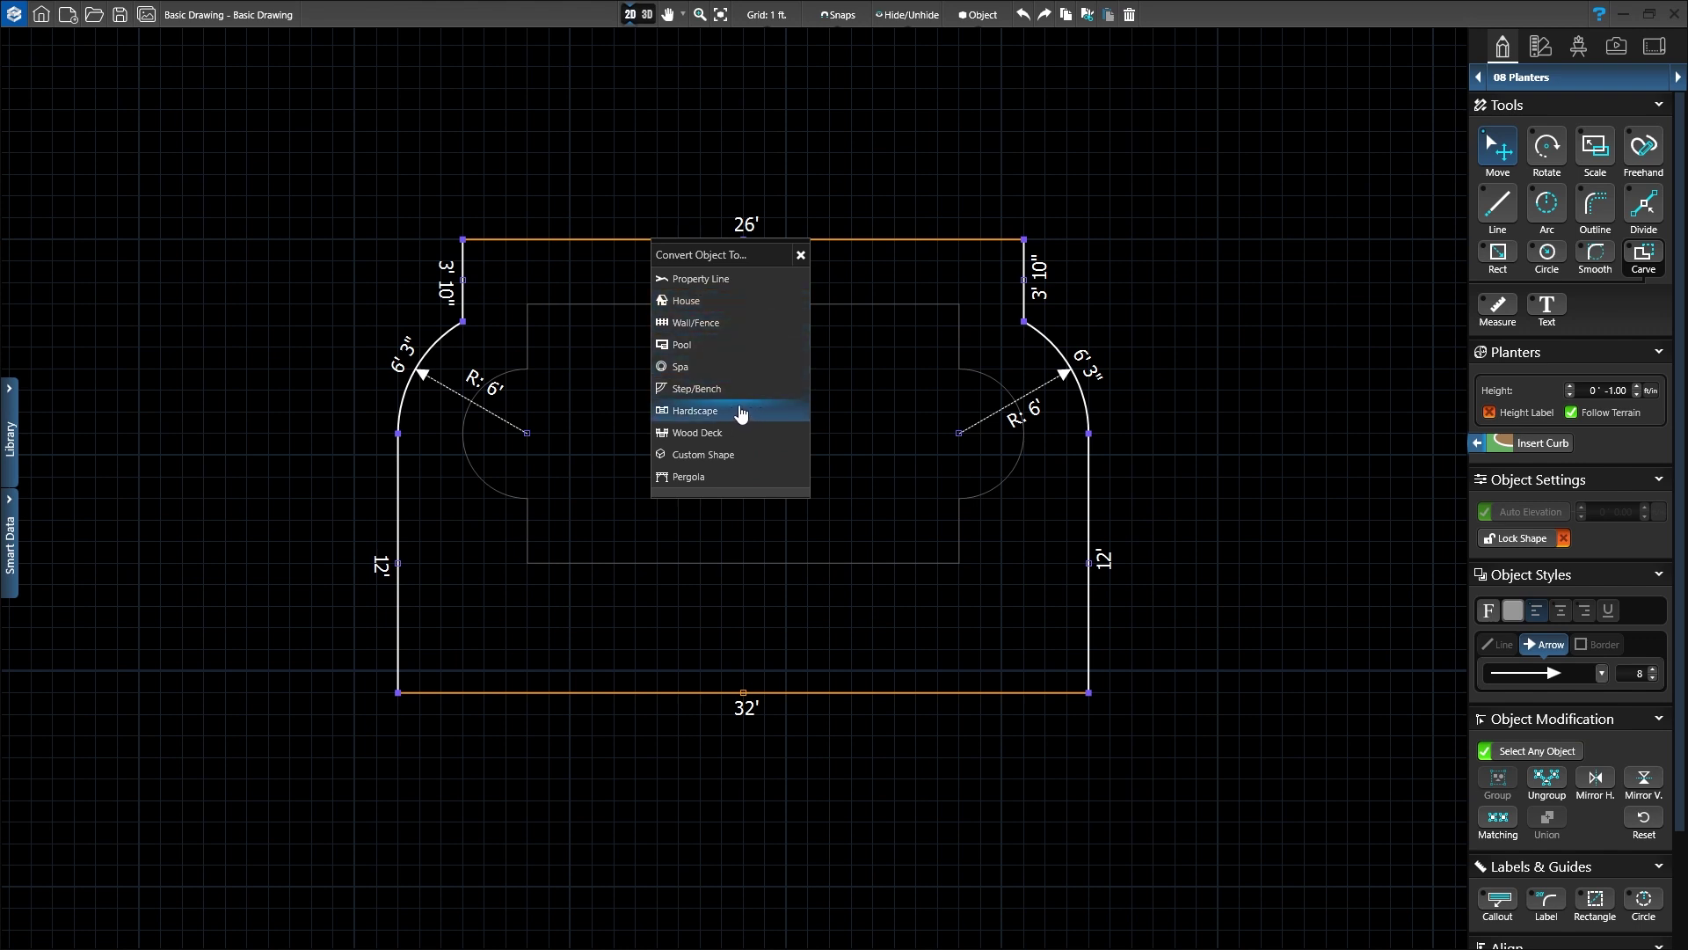
{"action": "left_click", "coordinate": [801, 255]}
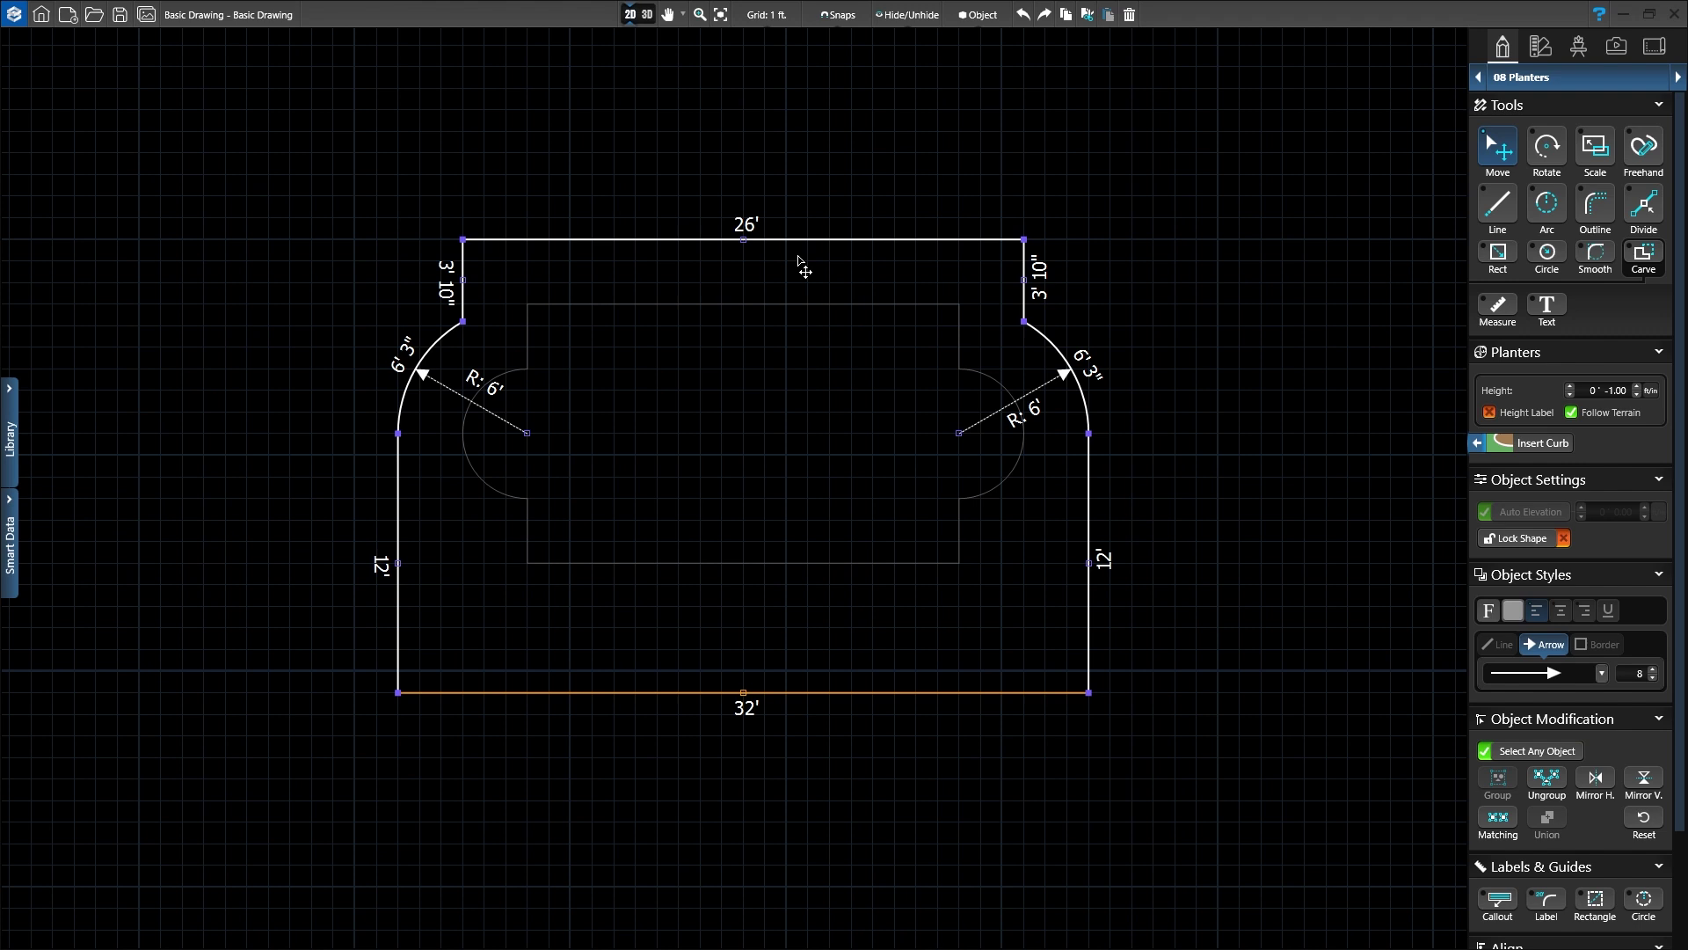
Select the hardscape inside the planter and switch to its Hardscapes & Decks stage
{"action": "left_click", "coordinate": [799, 304]}
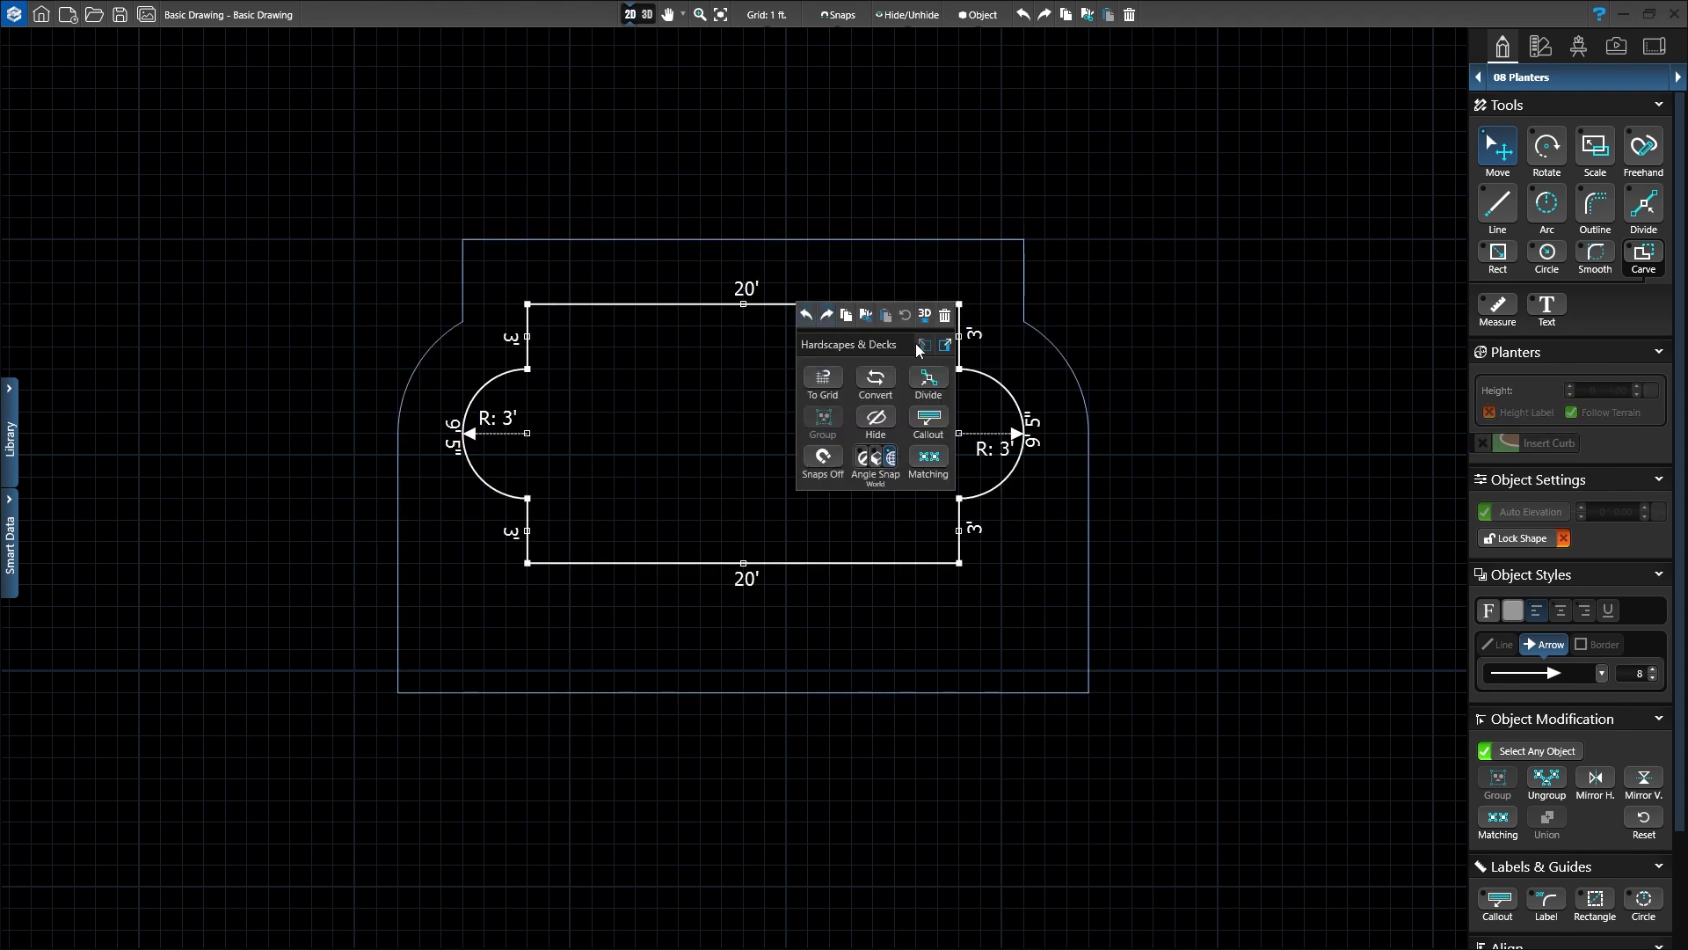
{"action": "left_click", "coordinate": [945, 347]}
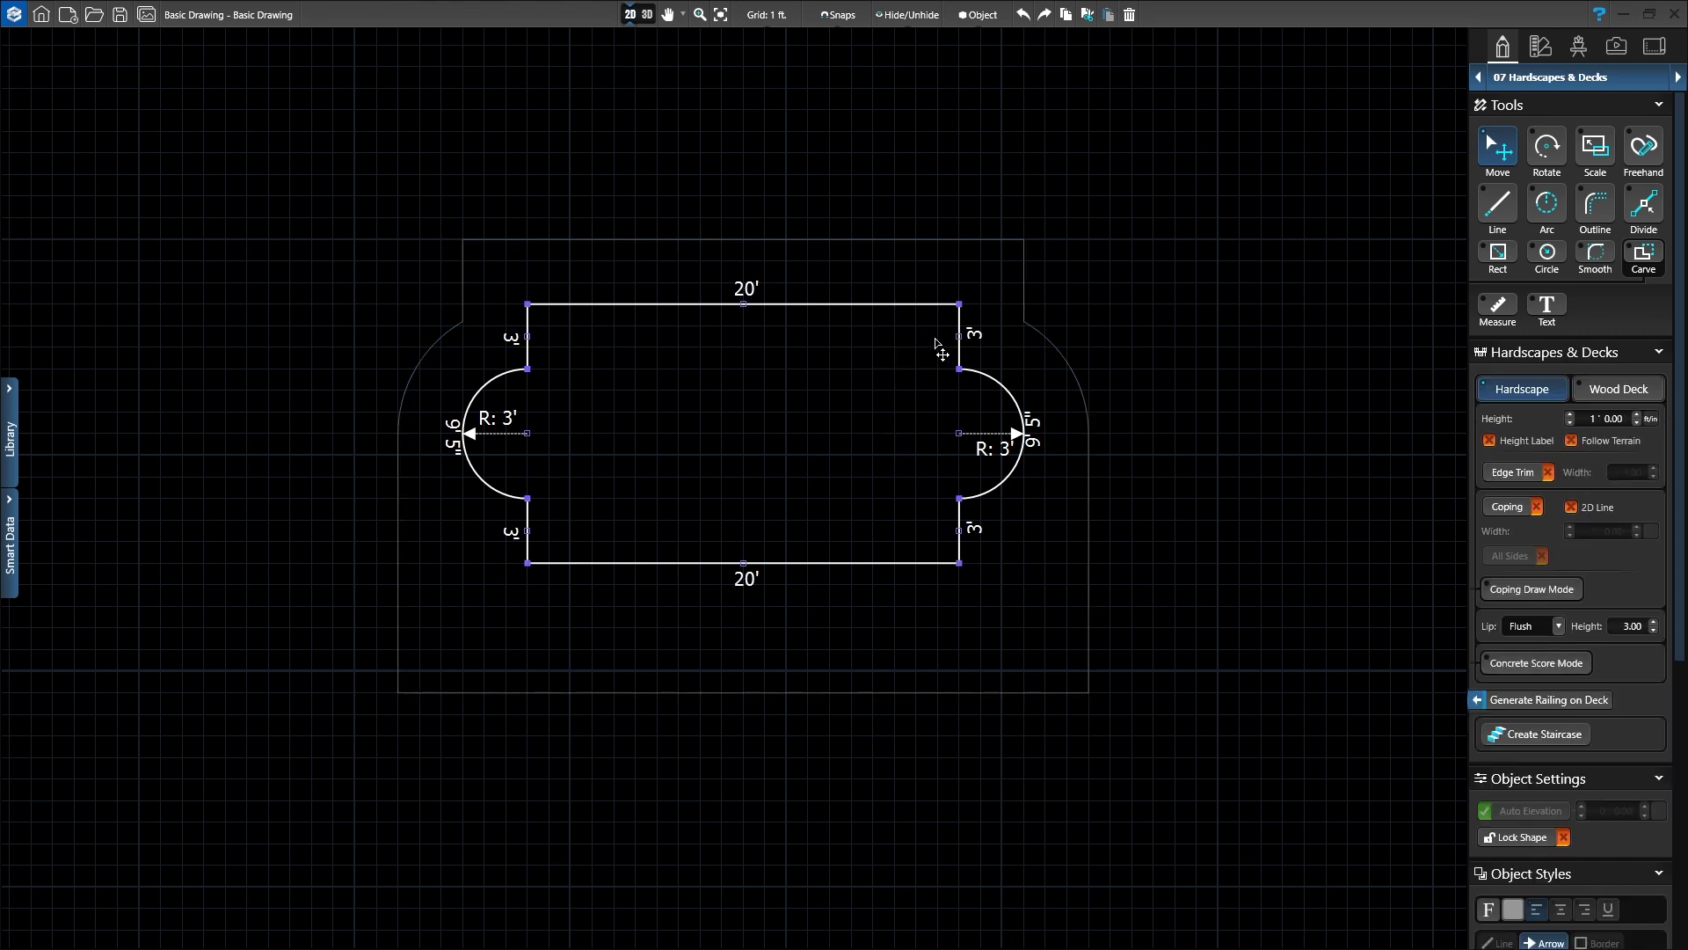
{"action": "left_click", "coordinate": [911, 316]}
Examine the hardscape's Smart Data, temporarily showing its Total Area highlight on the drawing
{"action": "left_click", "coordinate": [12, 541]}
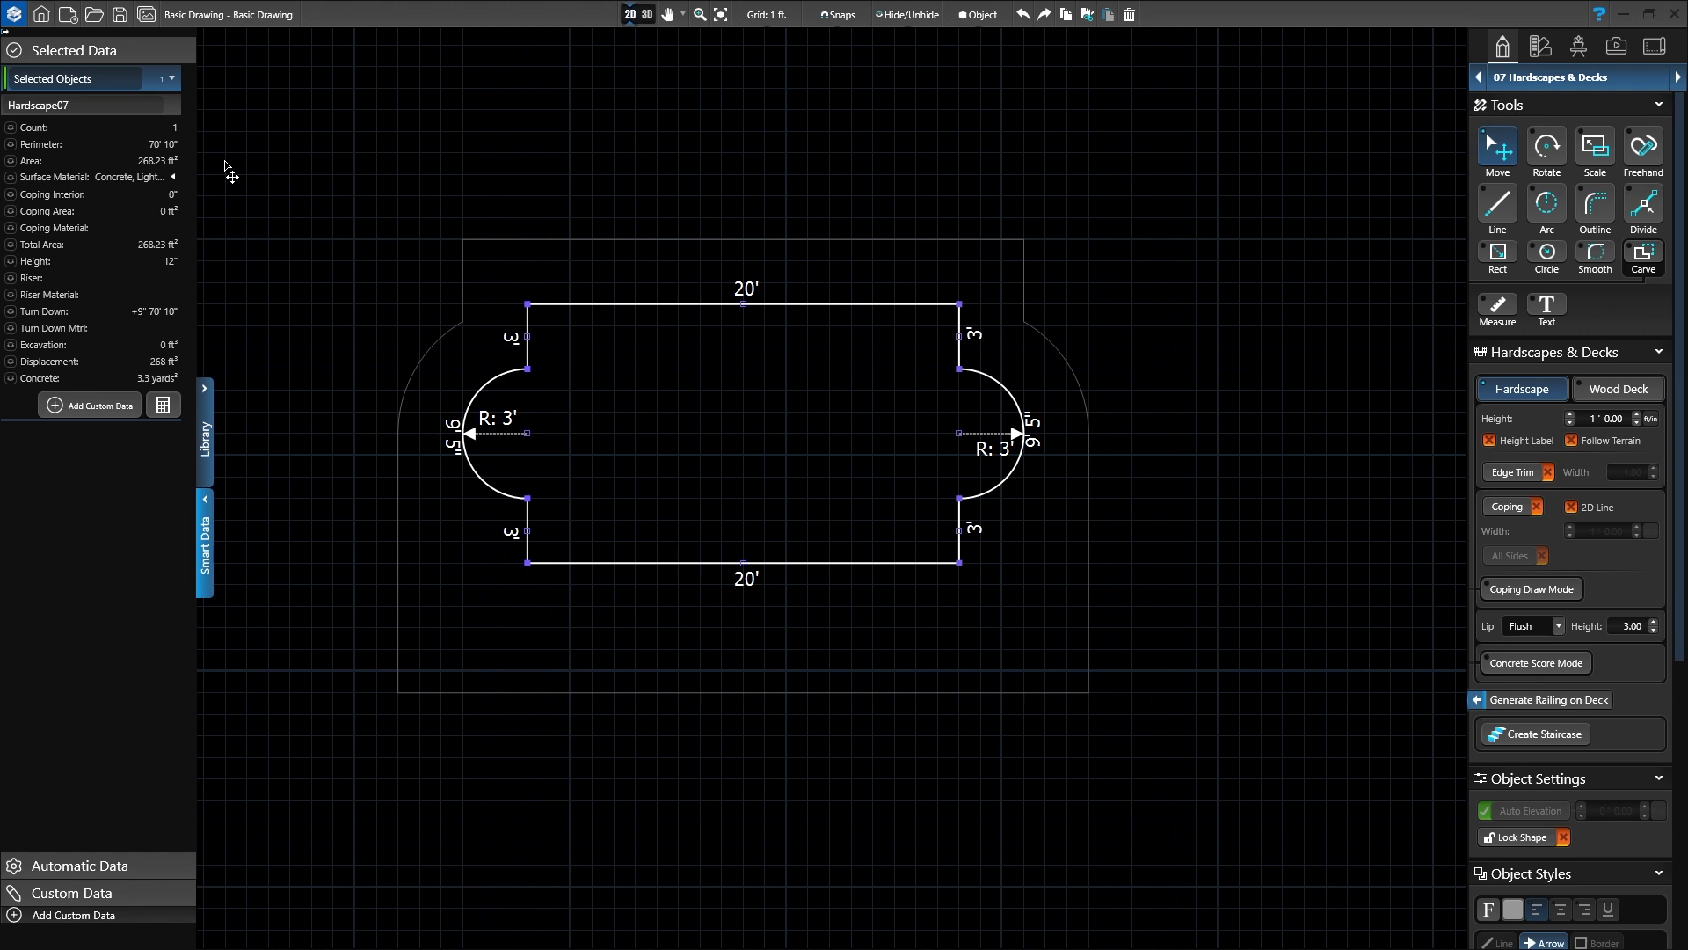
{"action": "mouse_move", "coordinate": [151, 161]}
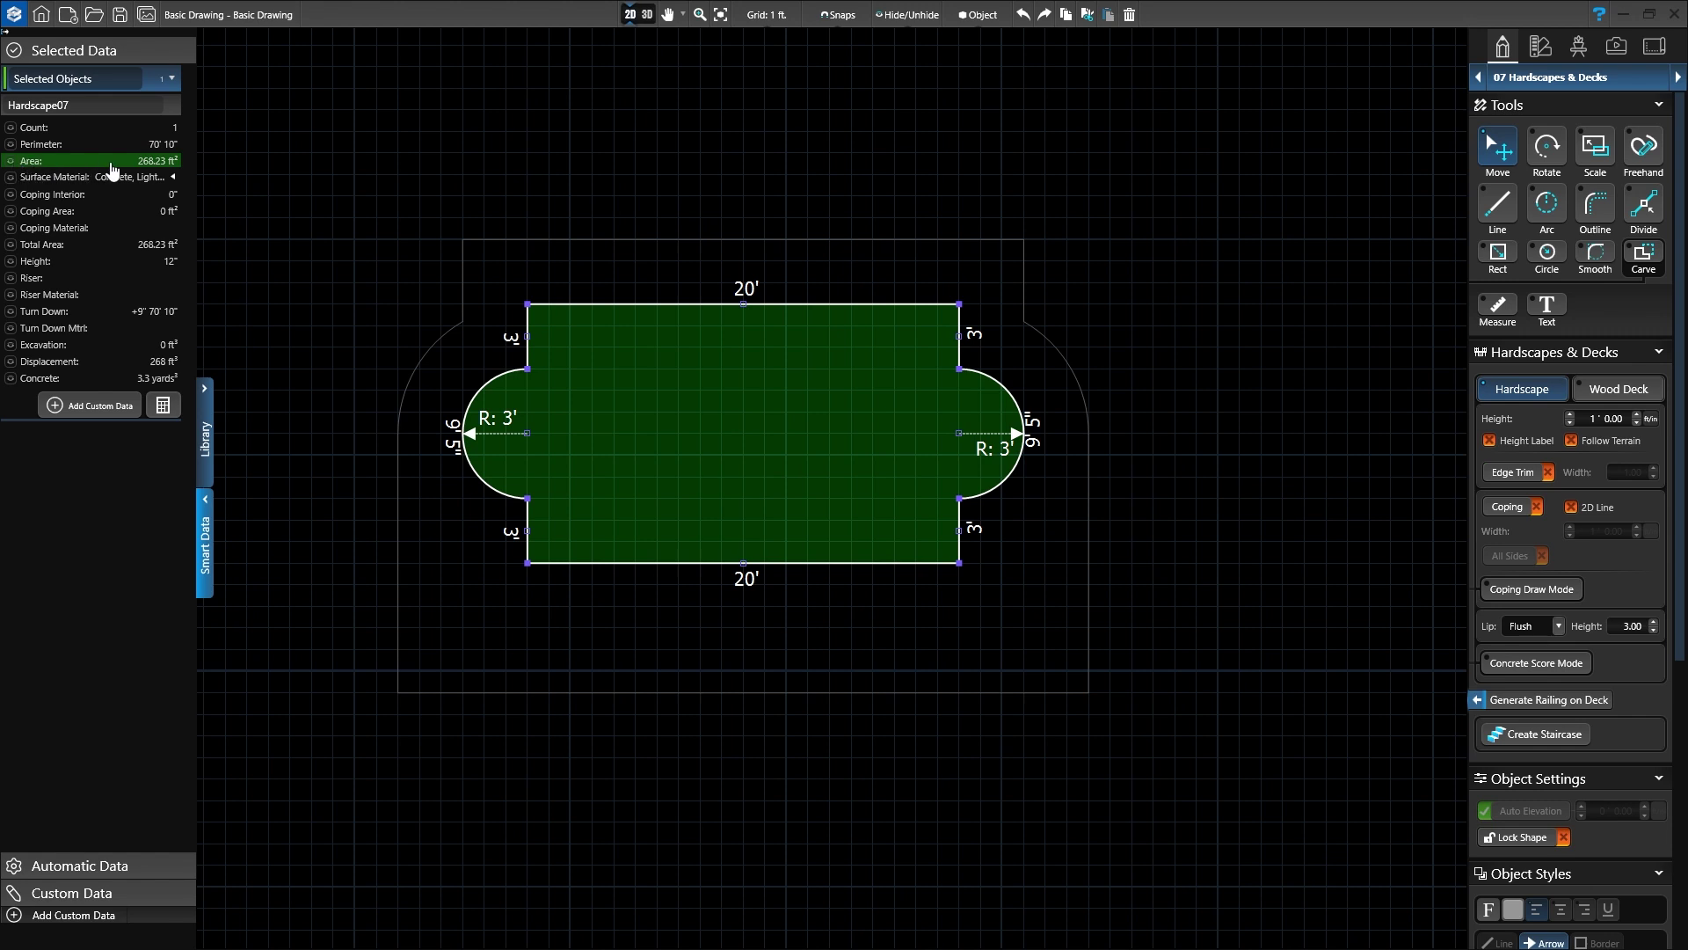
{"action": "mouse_move", "coordinate": [141, 264]}
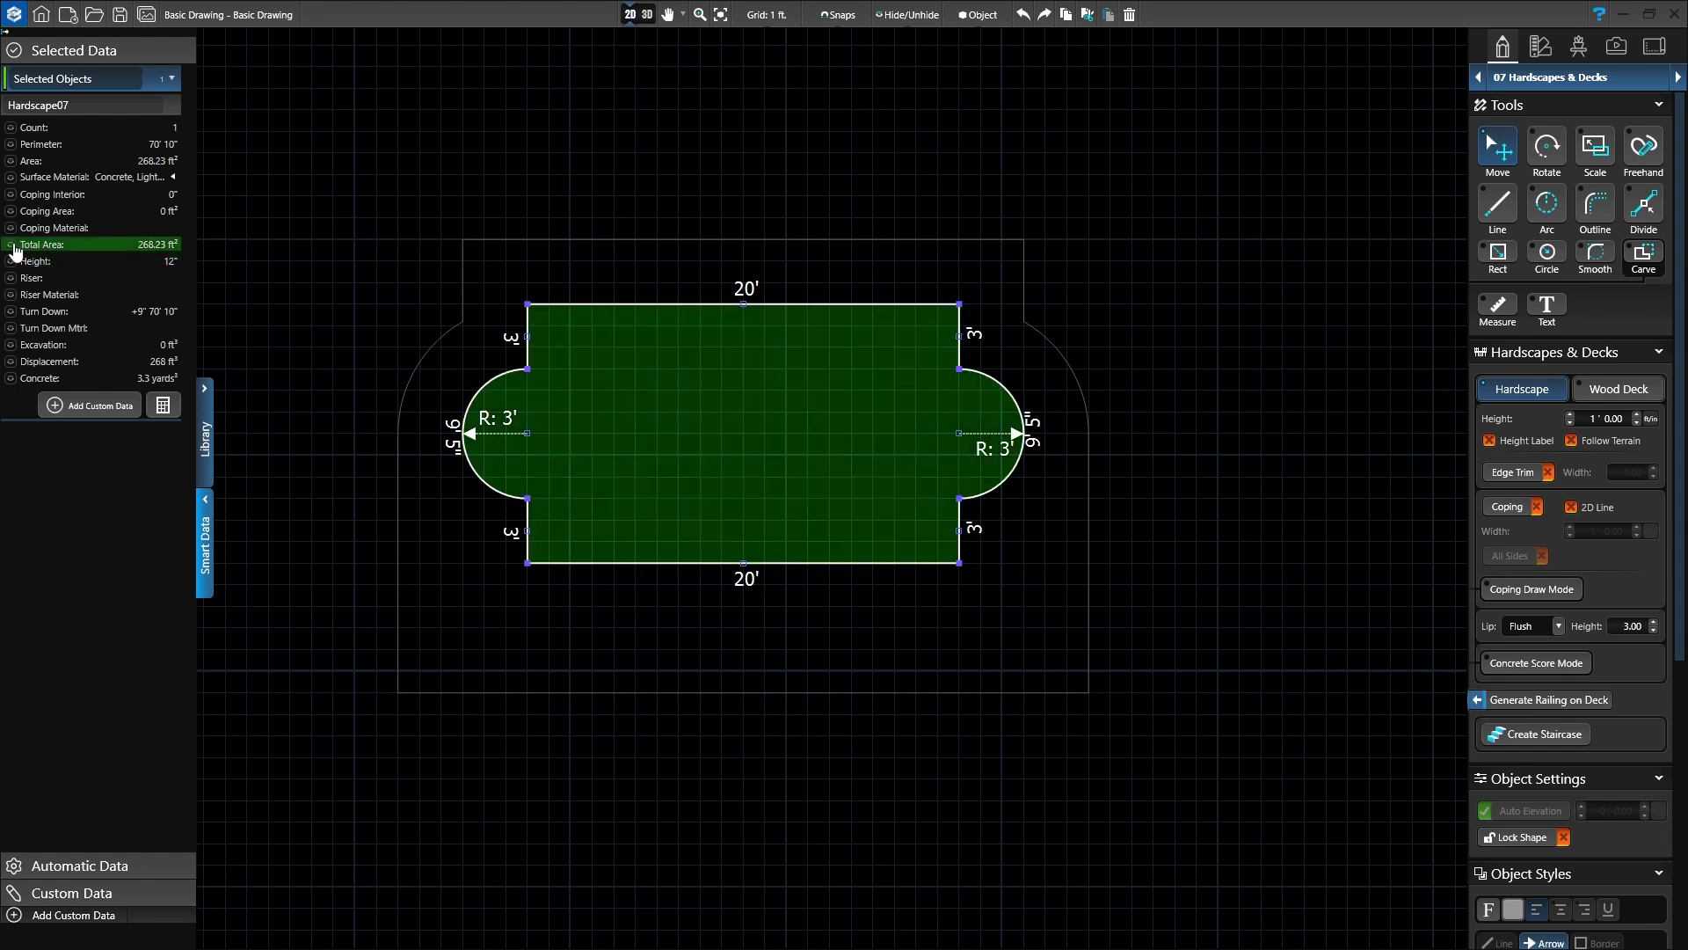
{"action": "left_click", "coordinate": [11, 246]}
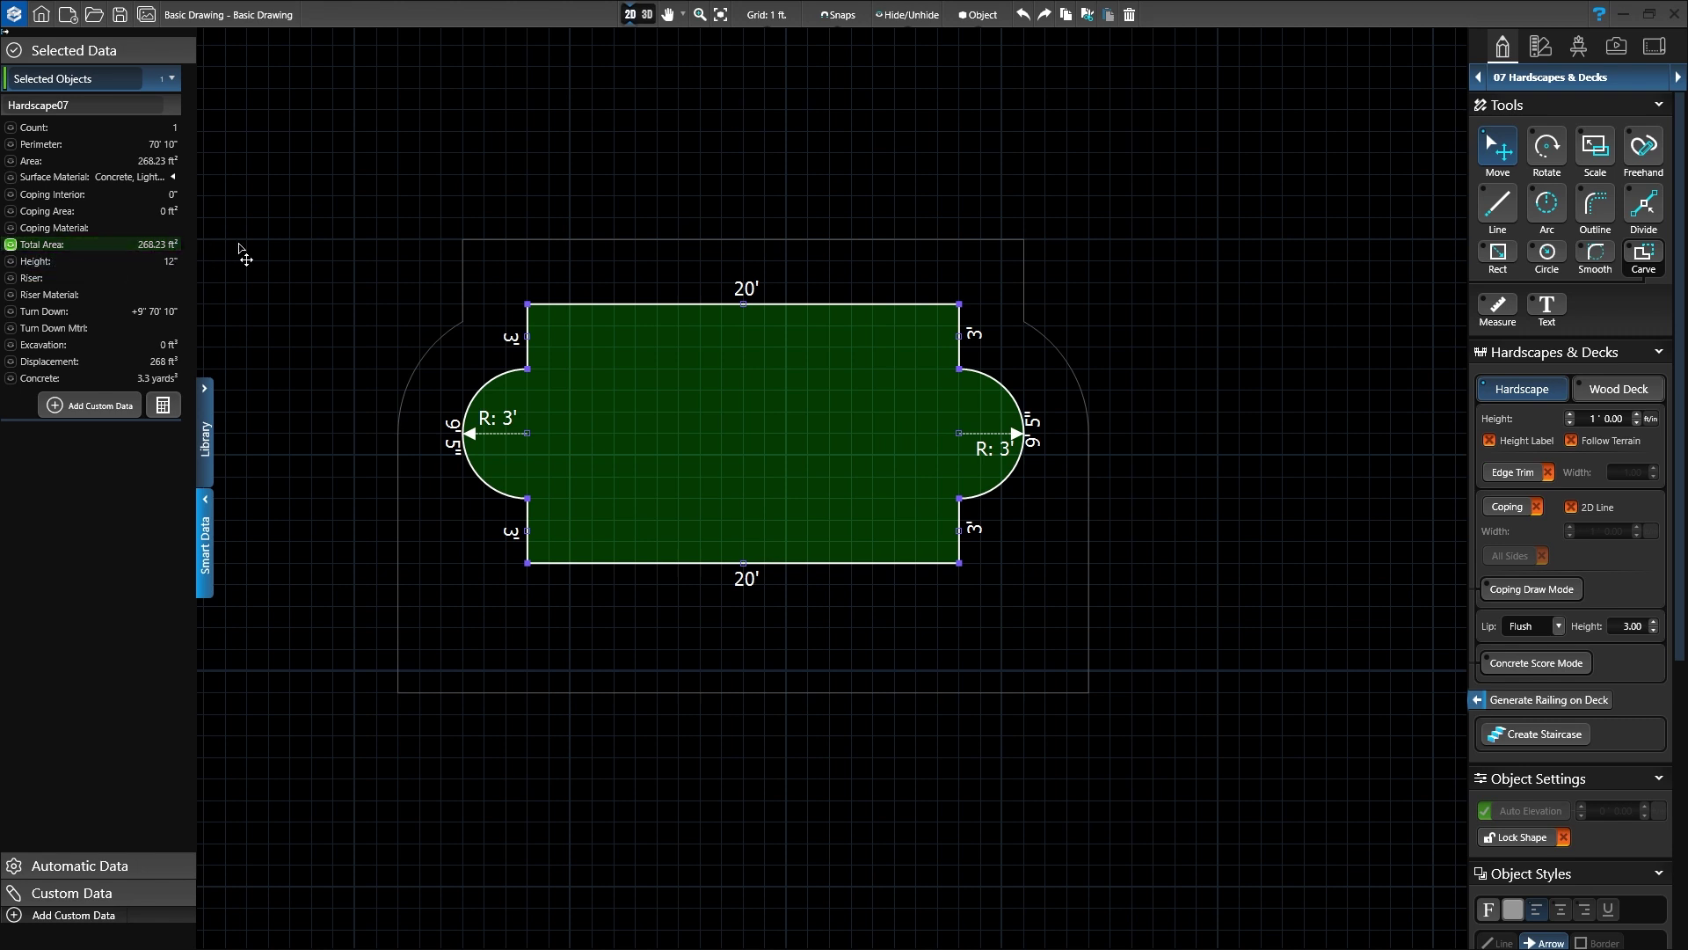
{"action": "left_click", "coordinate": [14, 247]}
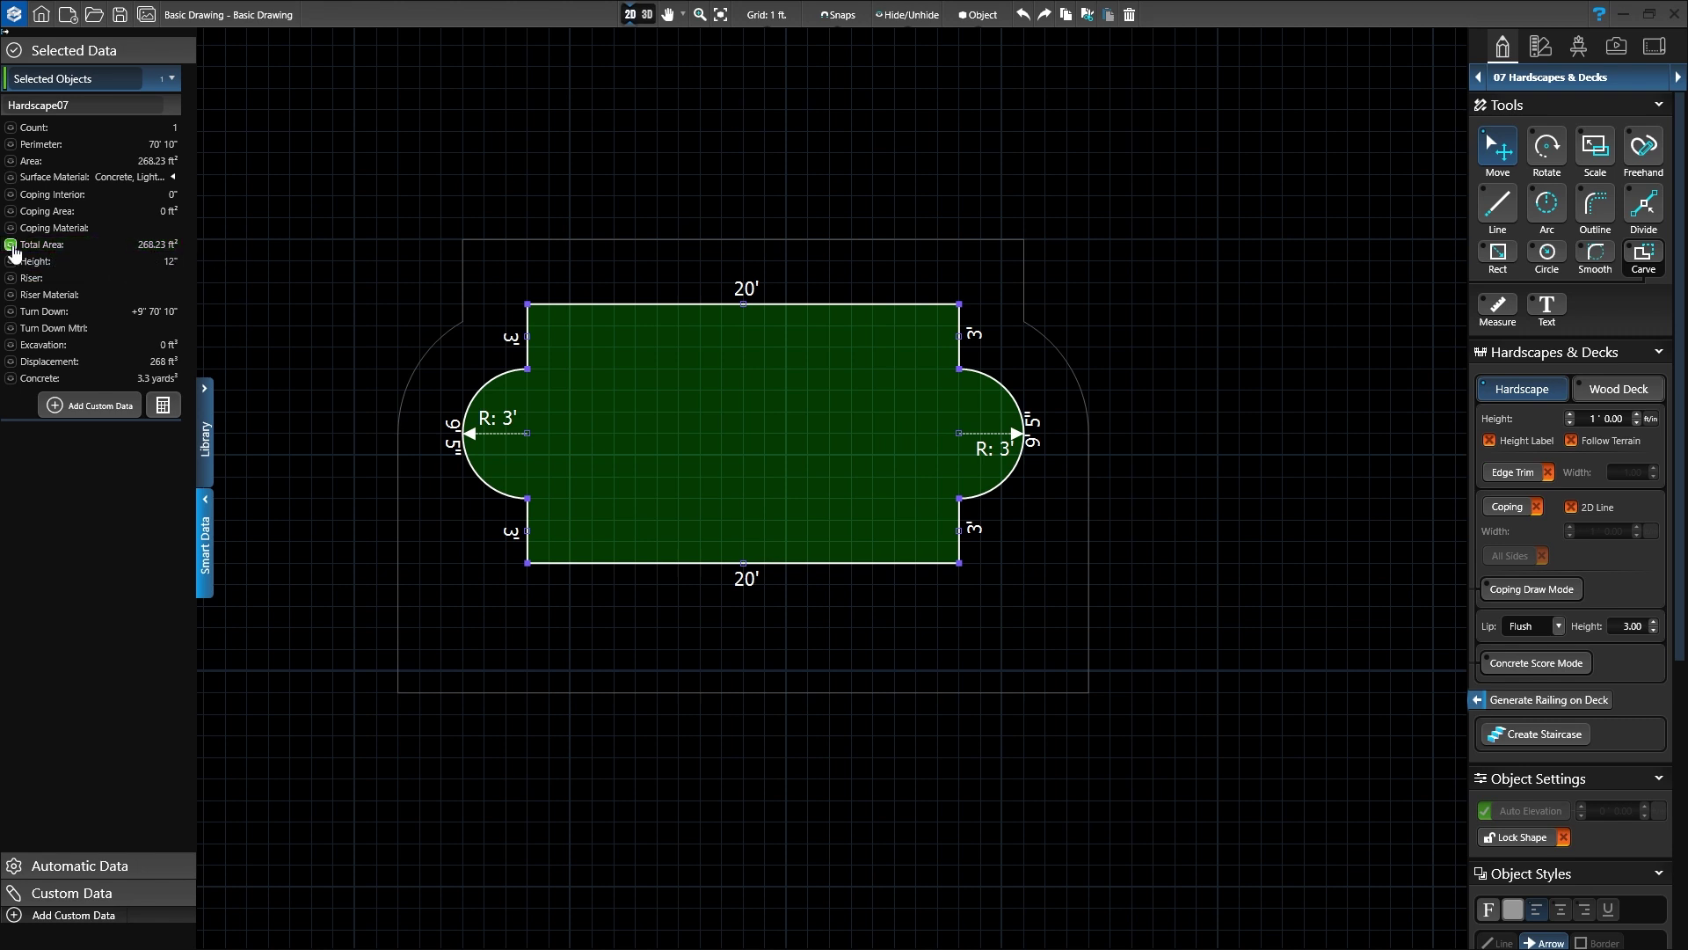
{"action": "left_click", "coordinate": [210, 544]}
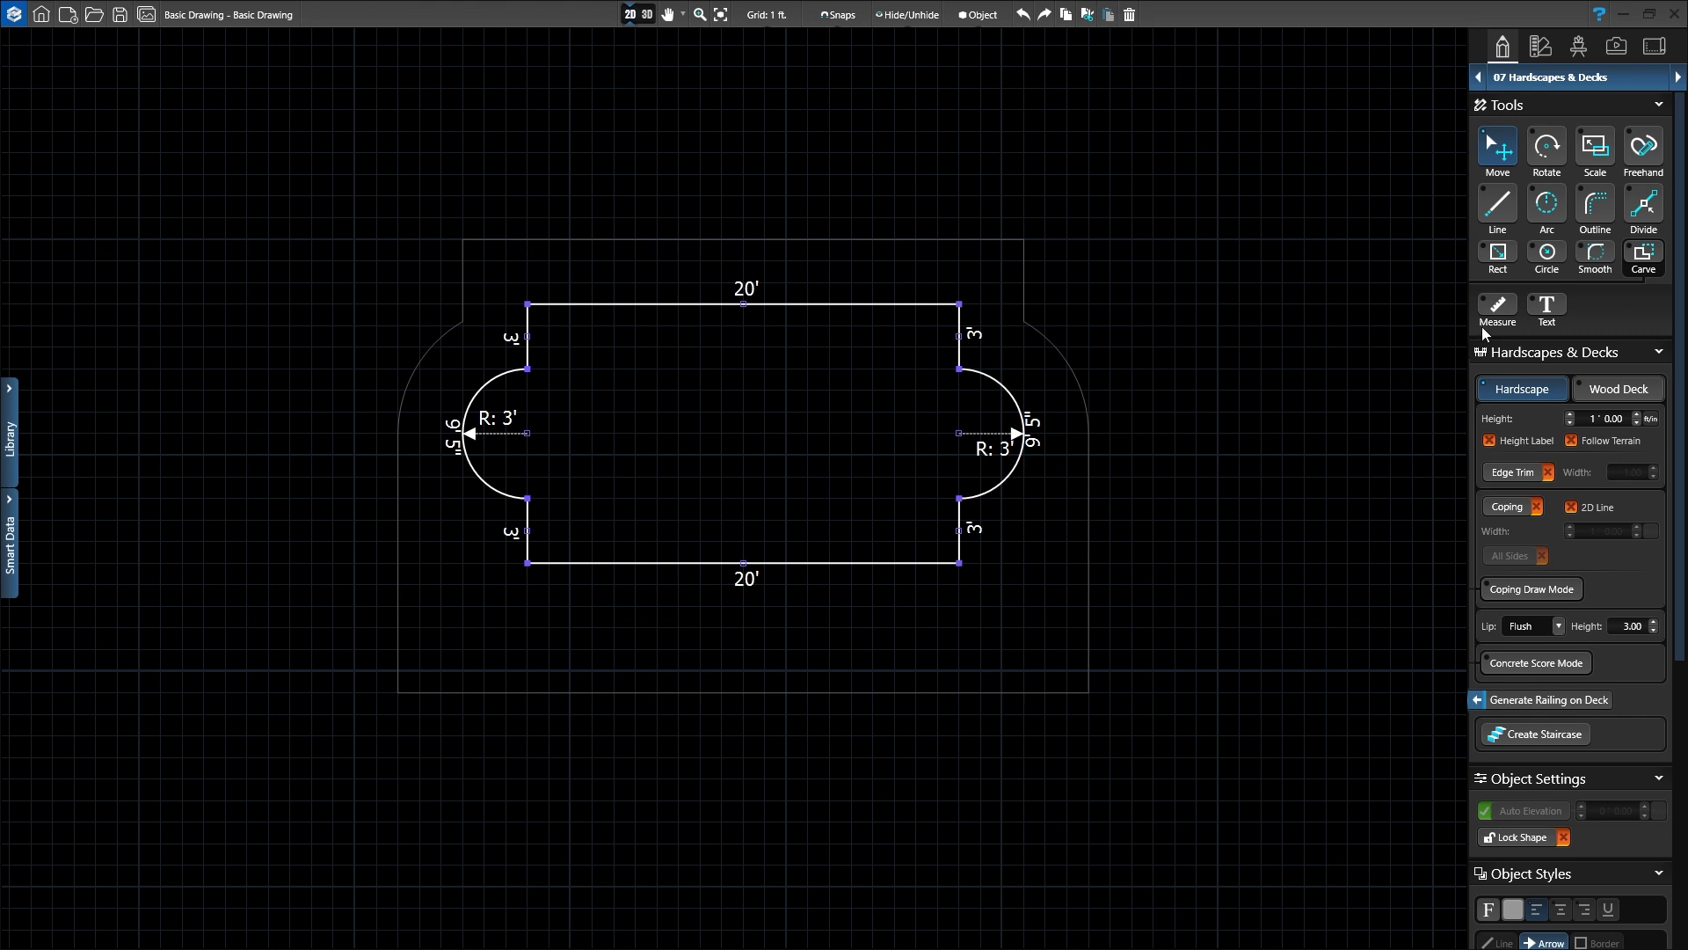
Place a 10' vertical measurement down from the hardscape's lower-right corner and extend its lower end to 12'
{"action": "left_click", "coordinate": [1496, 308]}
{"action": "left_click", "coordinate": [961, 563]}
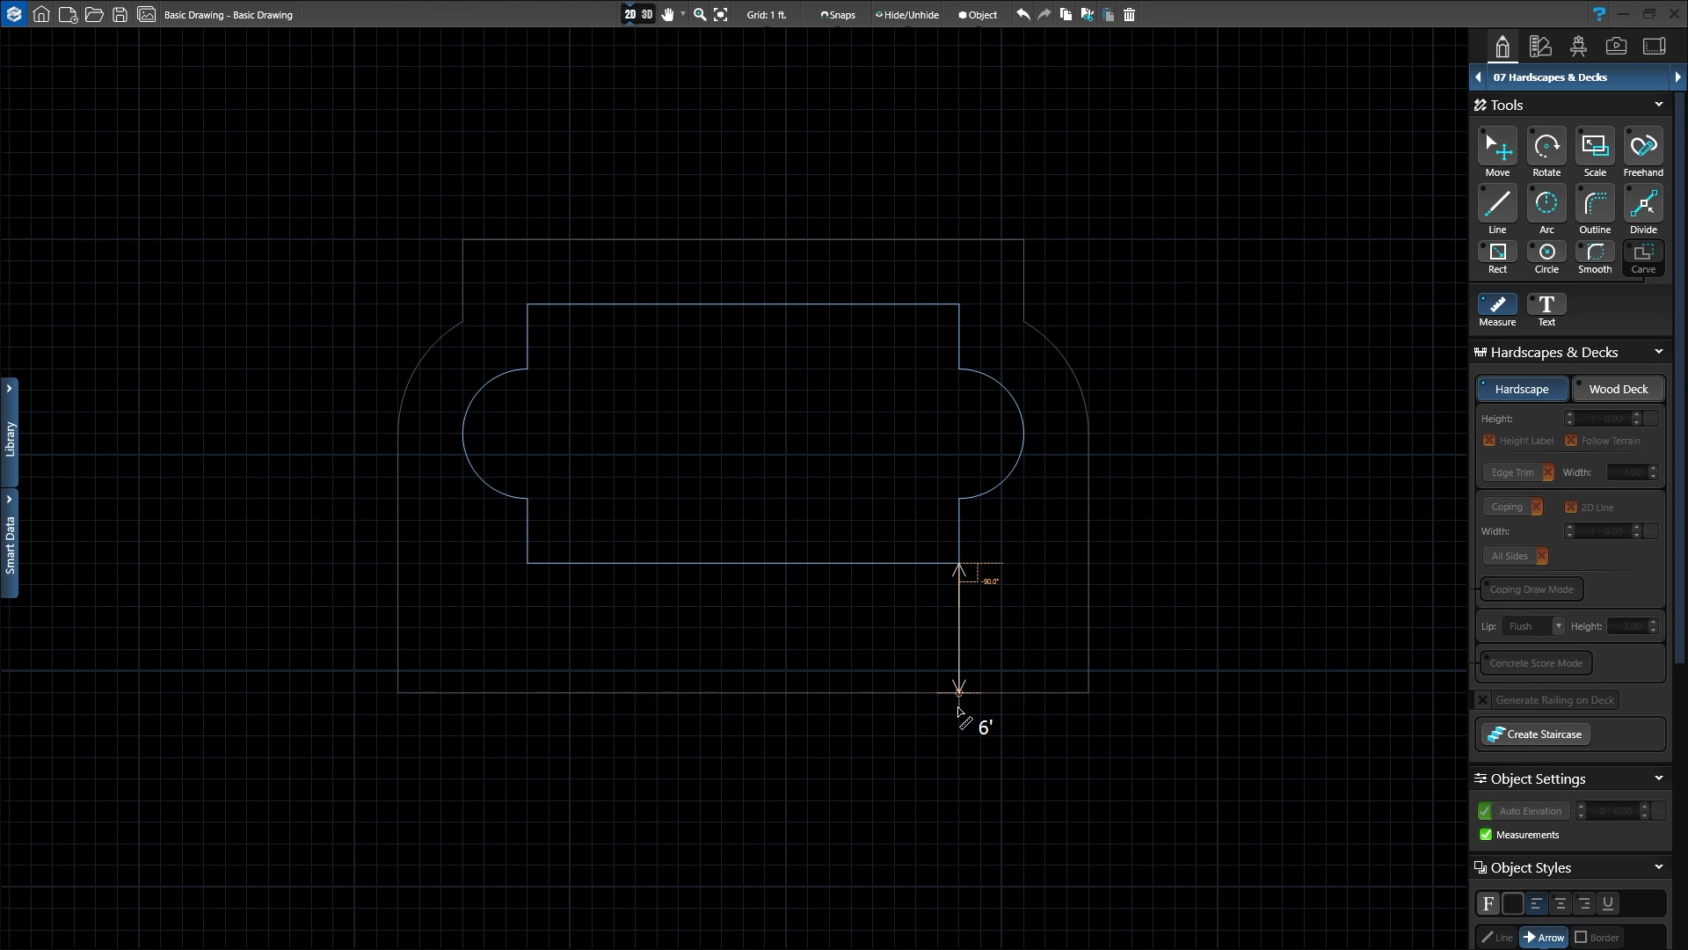
{"action": "left_click", "coordinate": [960, 775]}
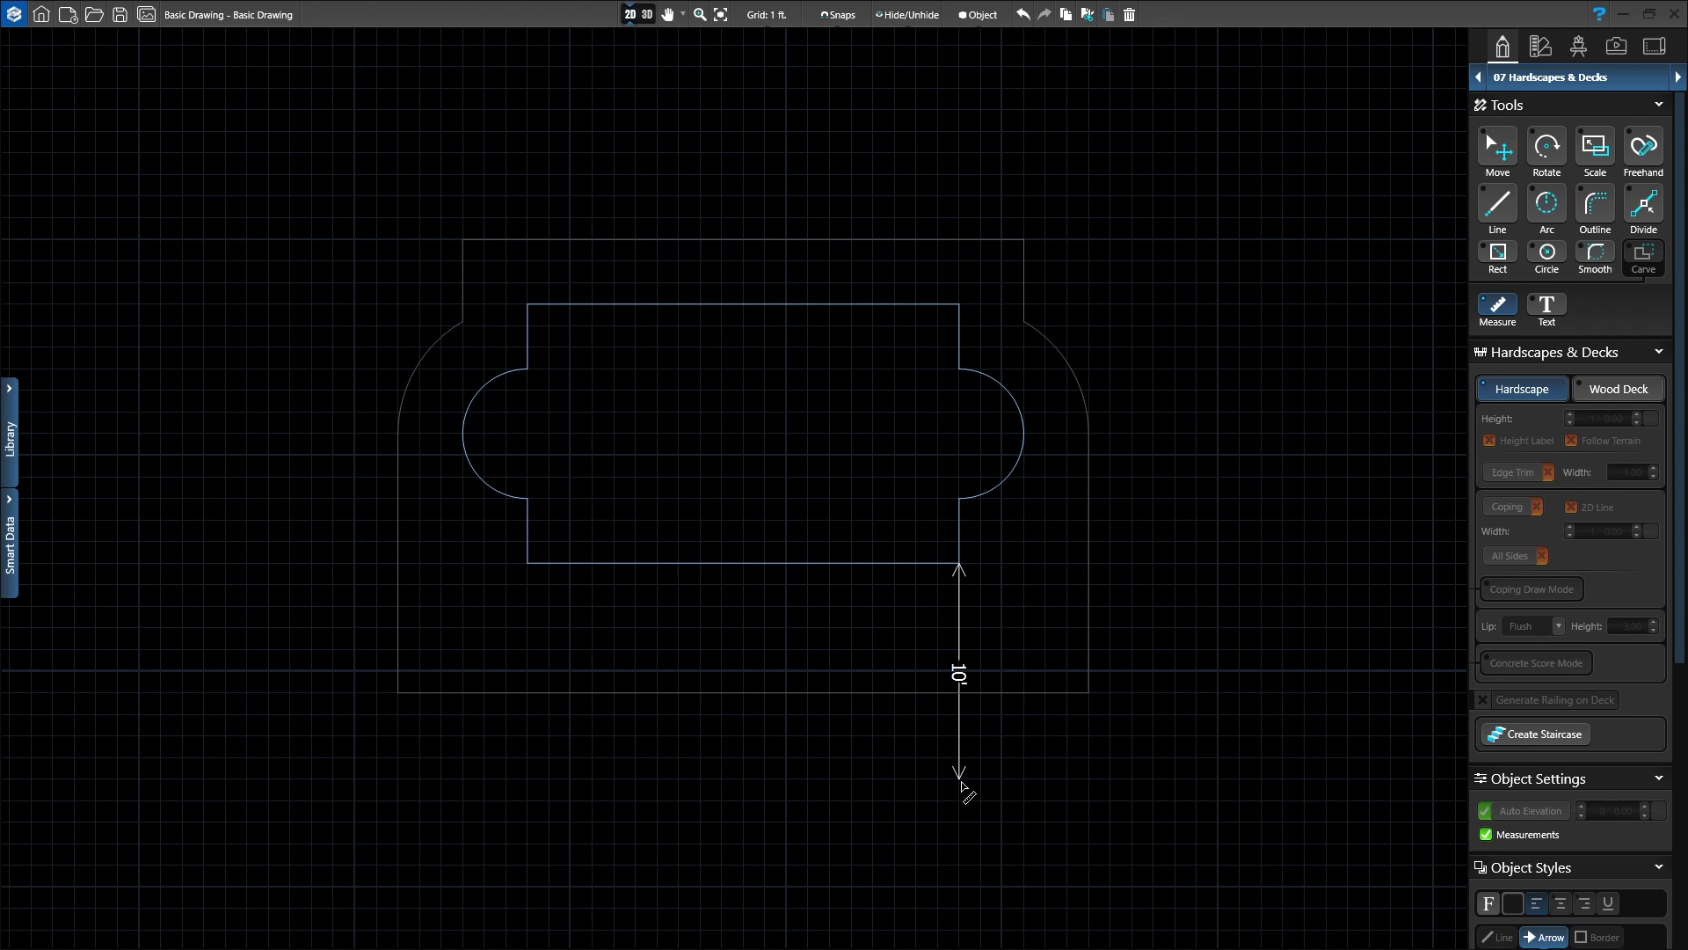
{"action": "key", "text": "Escape"}
{"action": "left_click_drag", "start_coordinate": [967, 782], "coordinate": [965, 819]}
Measure the hardscape's full width between the outermost points of its two arcs and shift the dimension line up about 4'
{"action": "key", "text": "m"}
{"action": "left_click", "coordinate": [463, 434]}
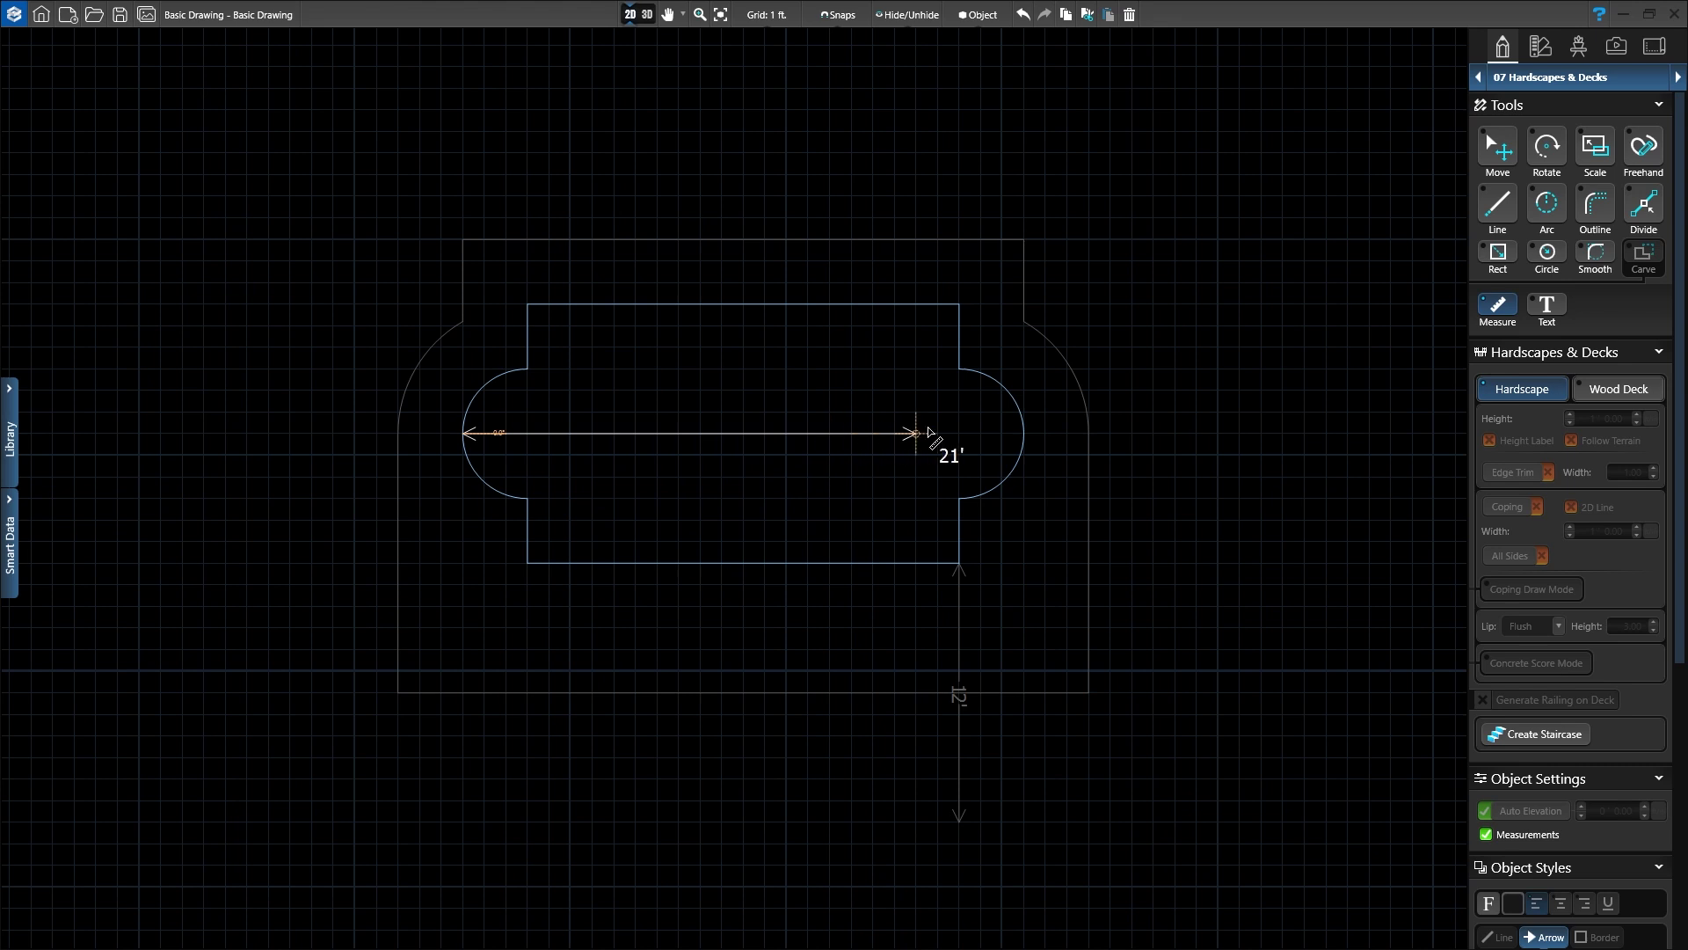
{"action": "left_click", "coordinate": [1024, 434]}
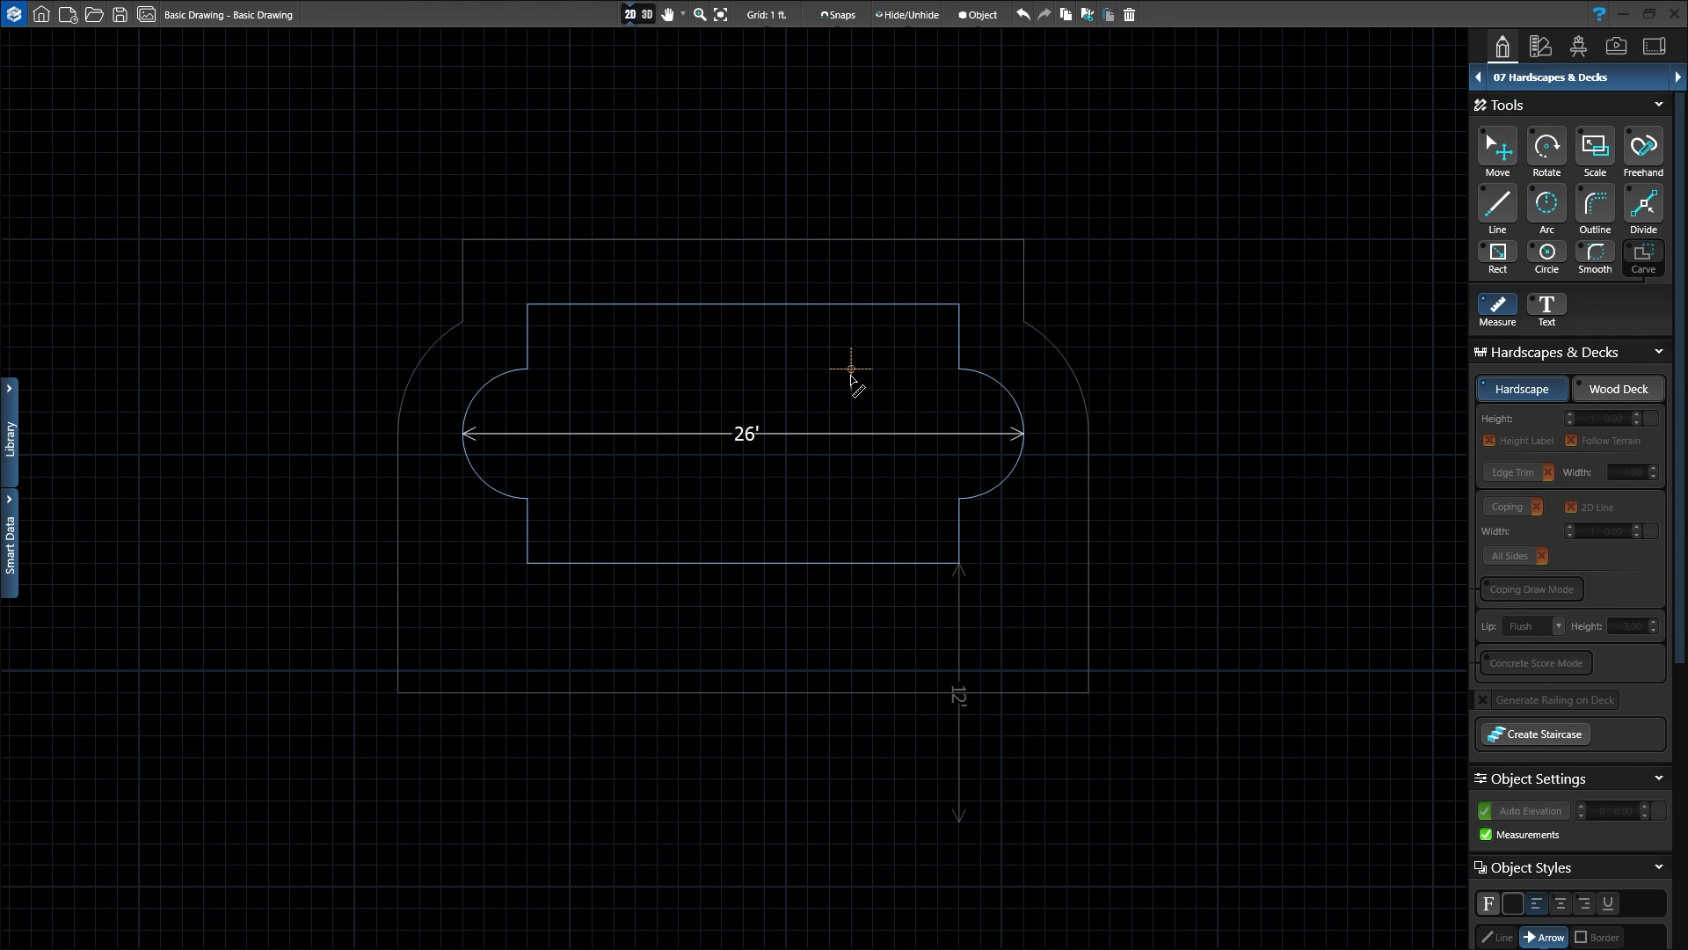
{"action": "key", "text": "Escape"}
{"action": "left_click_drag", "start_coordinate": [752, 444], "coordinate": [730, 350]}
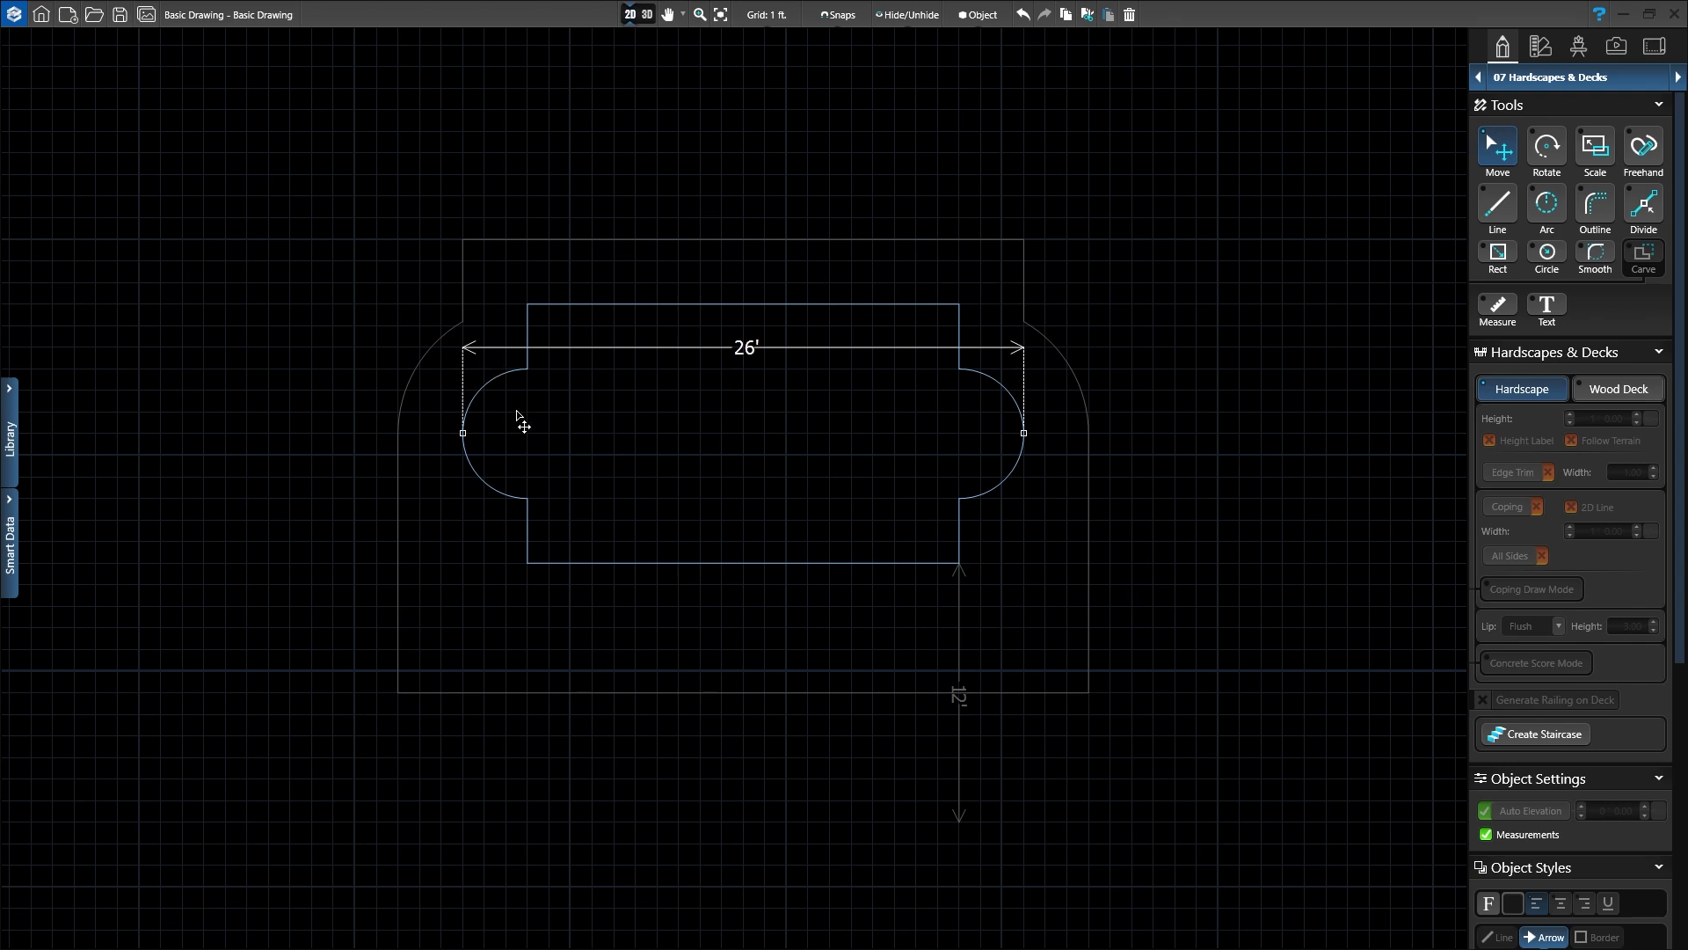
Add the text "Hello" to the right of the planter, level with the hardscape's upper edge
{"action": "key", "text": "c"}
{"action": "left_click", "coordinate": [1543, 308]}
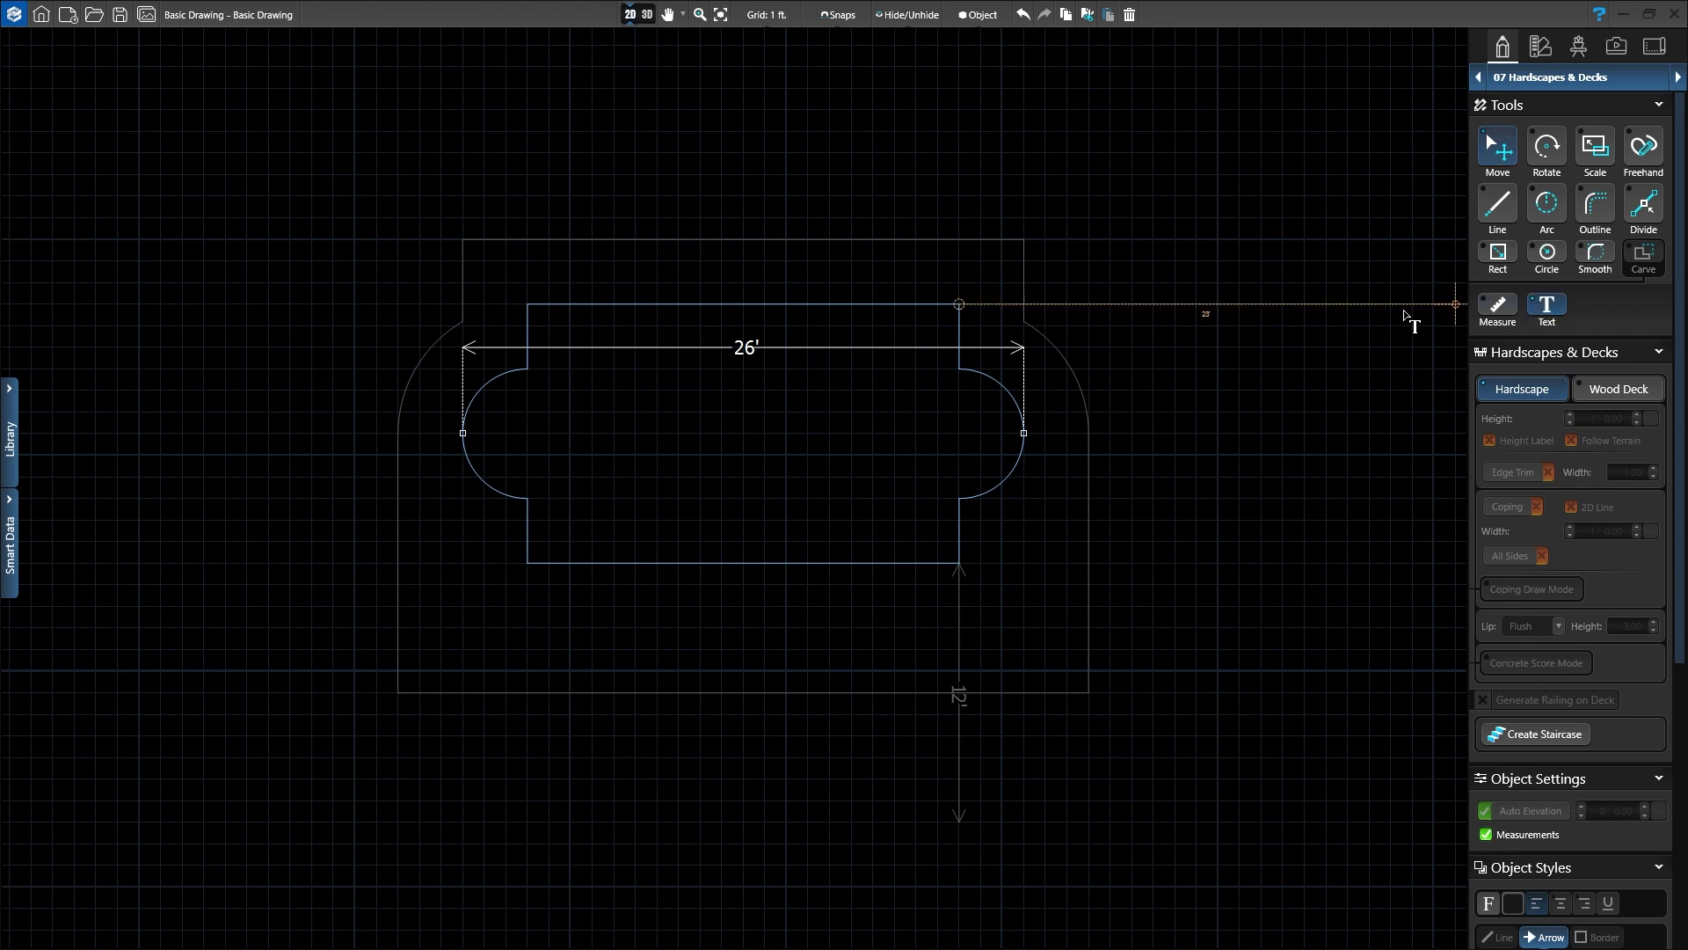
{"action": "left_click", "coordinate": [1198, 284]}
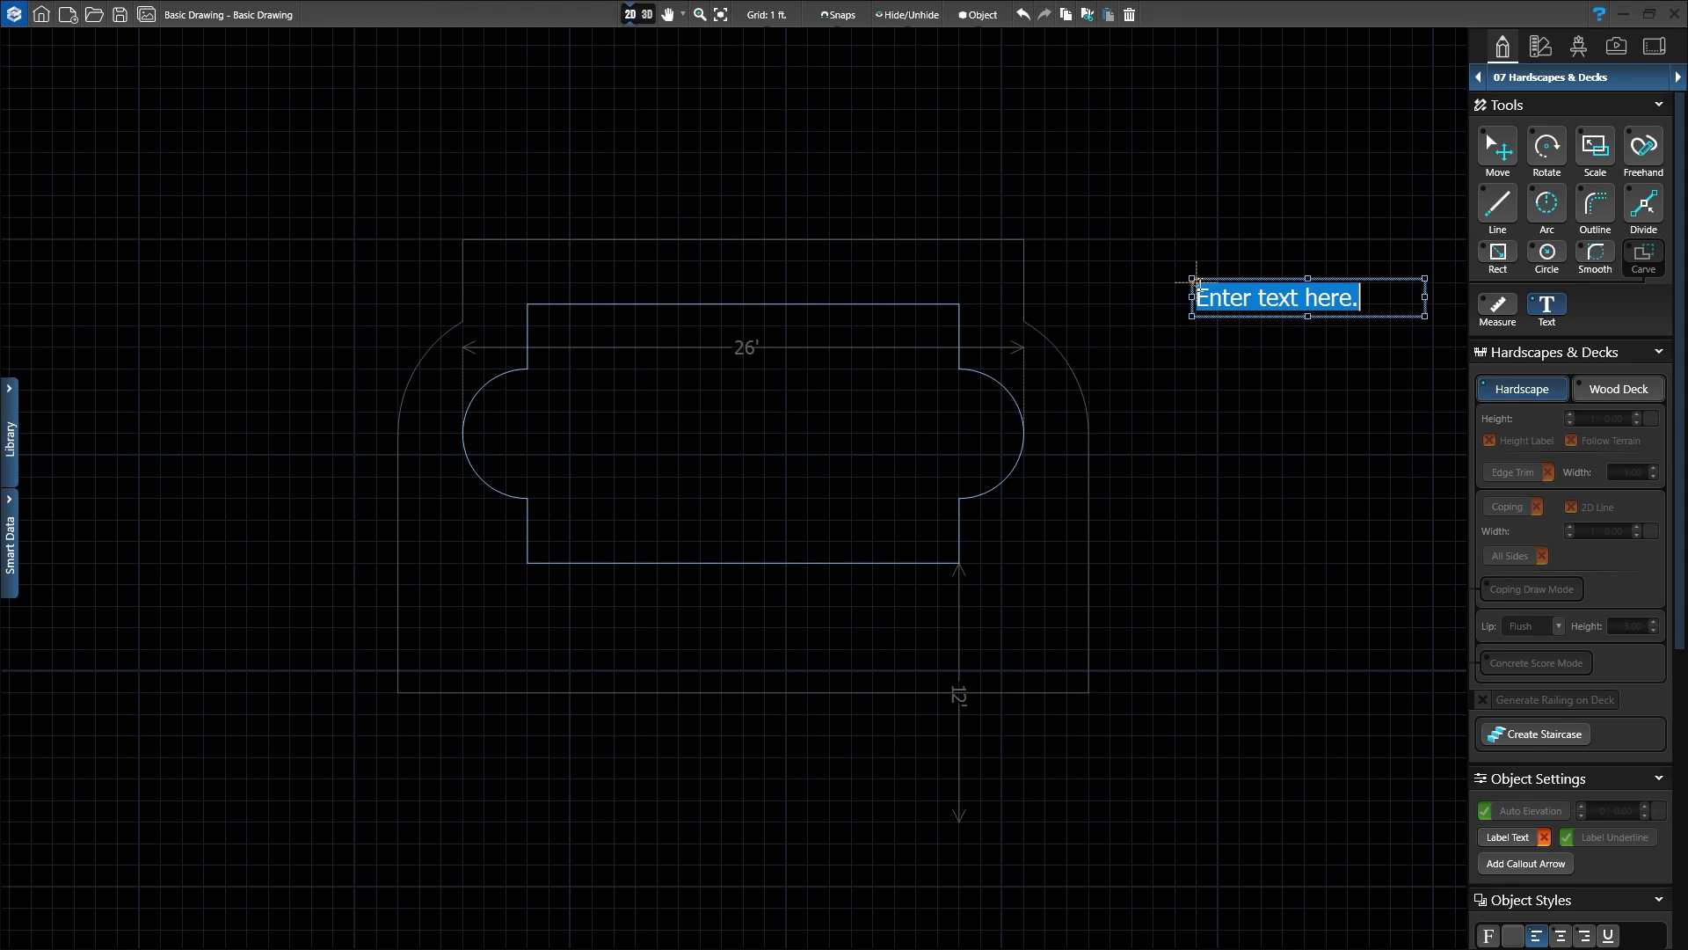
{"action": "type", "text": "H"}
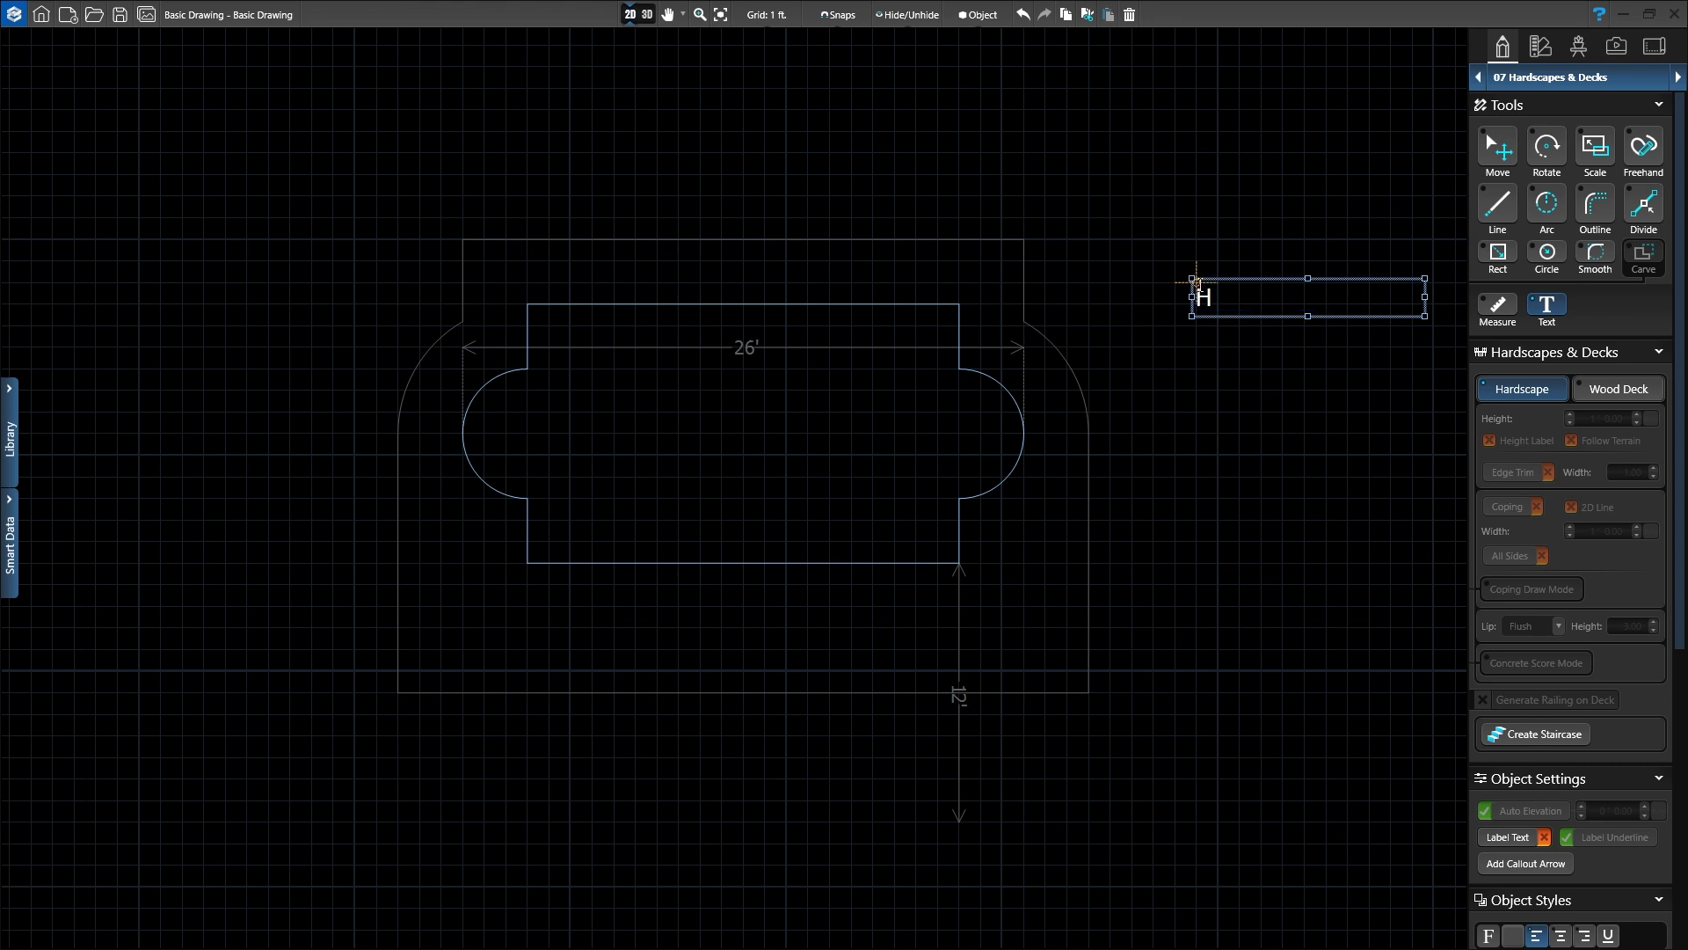
{"action": "type", "text": "ello"}
Add a callout to the hardscape and place its text to the right of the planter
{"action": "scroll", "coordinate": [1601, 447], "scroll_direction": "down", "scroll_amount": 4}
{"action": "scroll", "coordinate": [1600, 447], "scroll_direction": "down", "scroll_amount": 7}
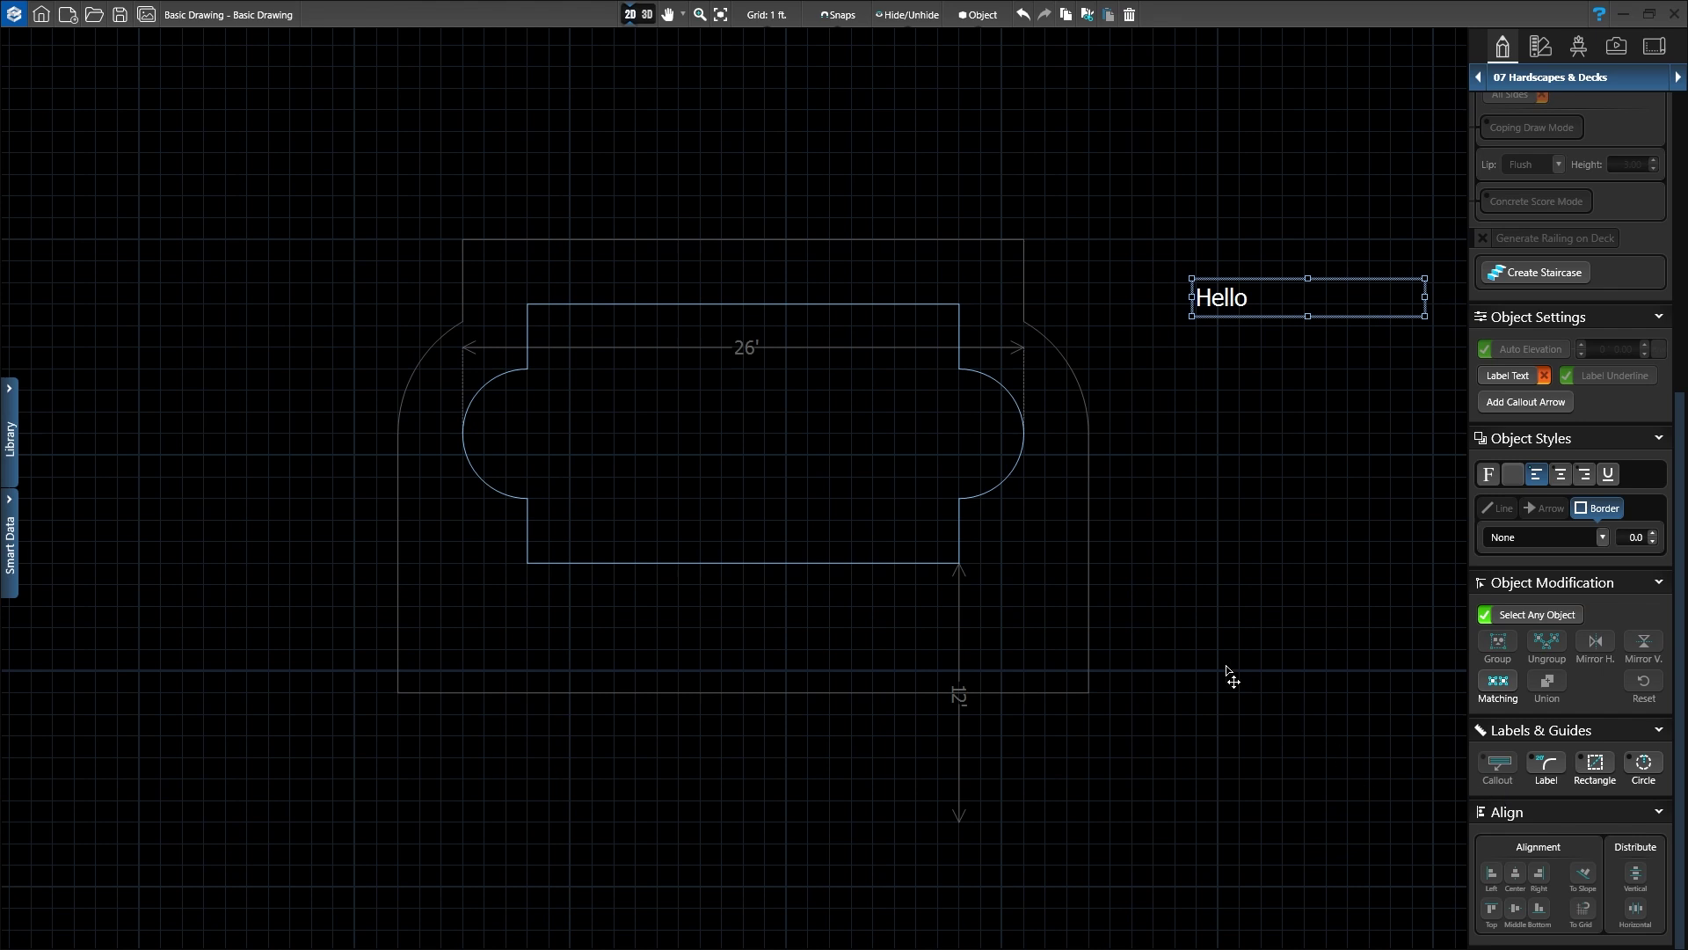
{"action": "left_click", "coordinate": [1013, 475]}
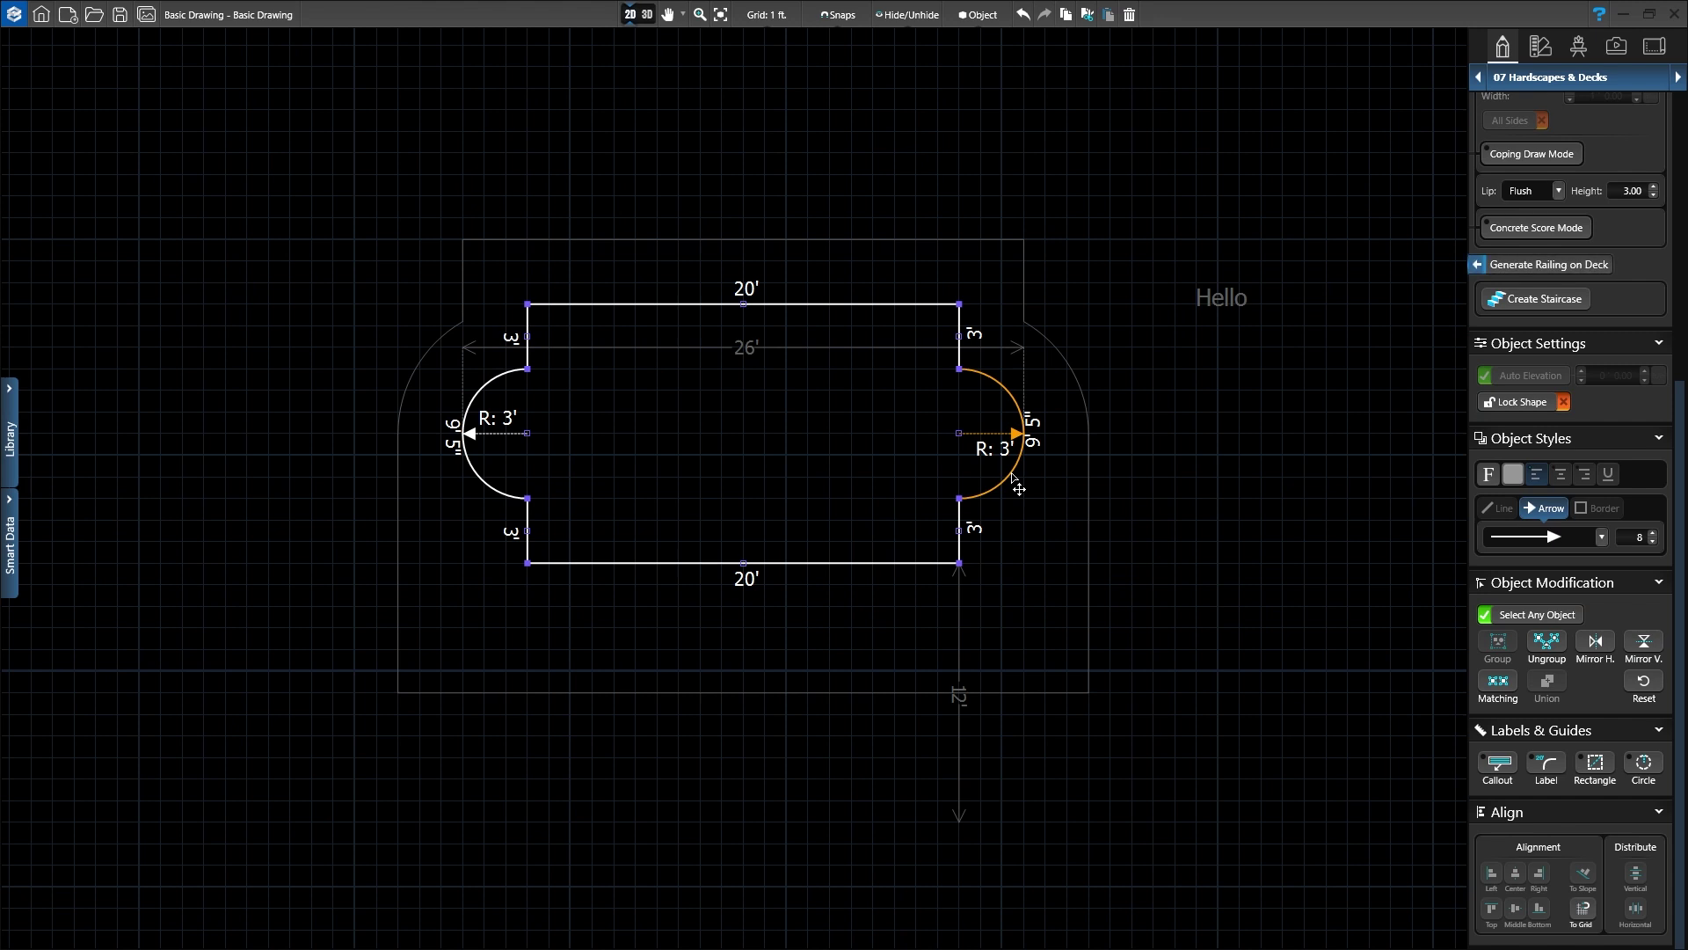
{"action": "left_click", "coordinate": [1500, 770]}
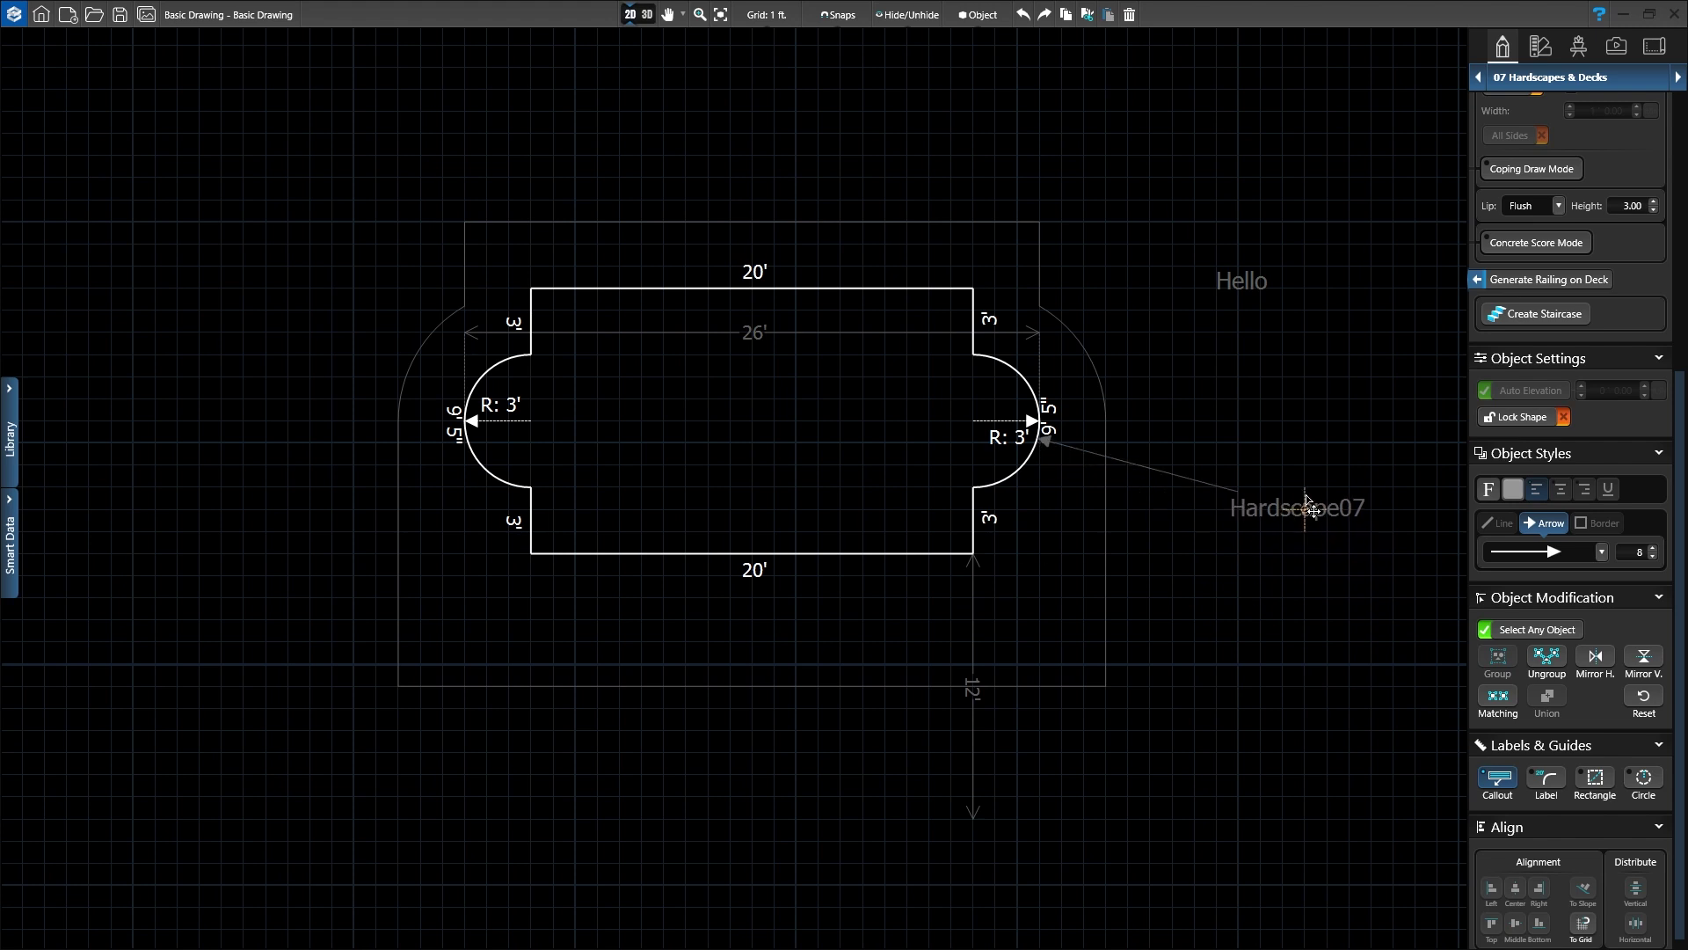
{"action": "left_click", "coordinate": [1303, 456]}
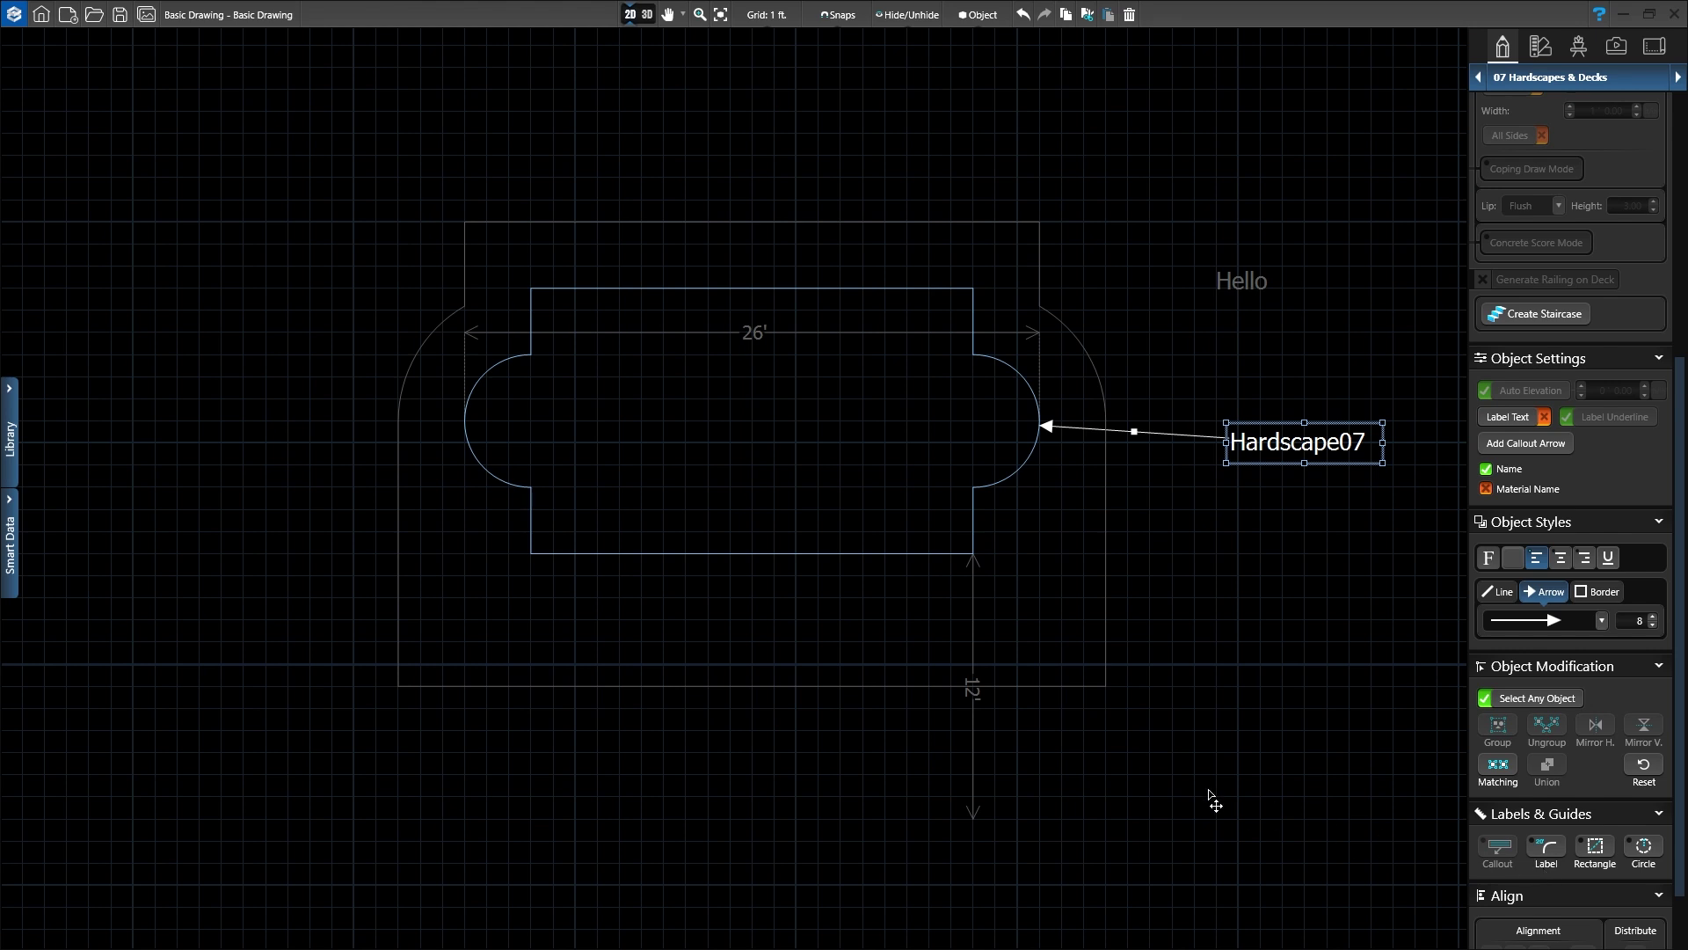
Use the Label tool to move the hardscape's lower 20' dimension label to the right along its edge
{"action": "left_click", "coordinate": [889, 555]}
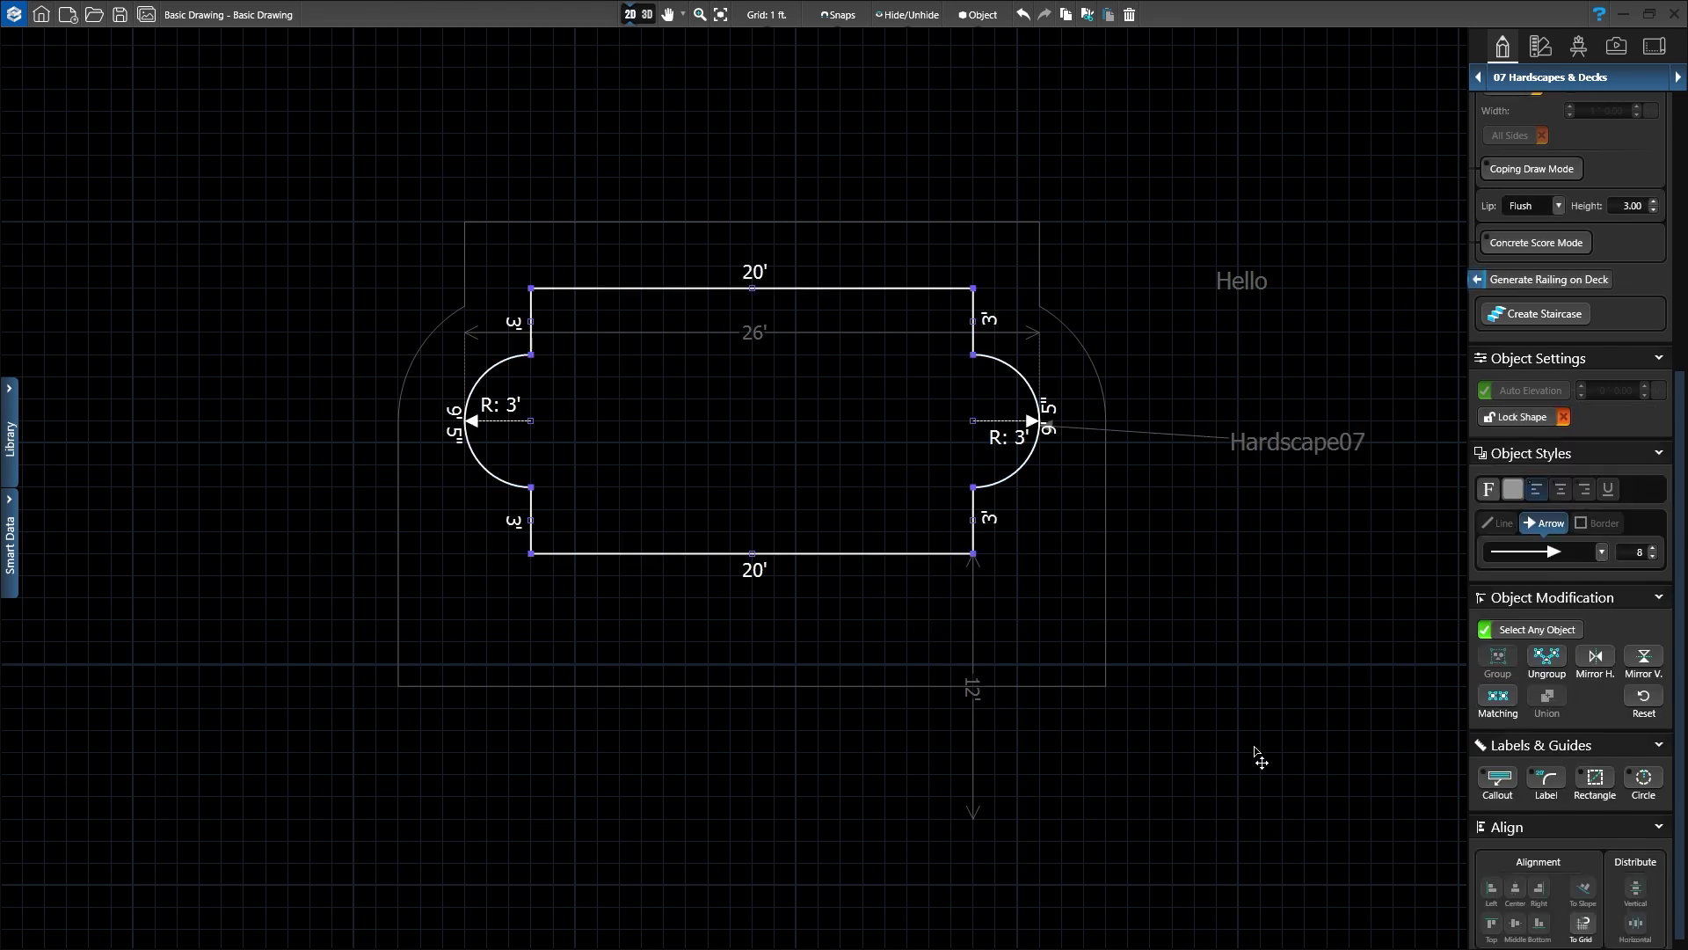
{"action": "left_click", "coordinate": [1545, 786]}
{"action": "left_click_drag", "start_coordinate": [758, 580], "coordinate": [844, 592]}
{"action": "middle_click_drag", "start_coordinate": [1202, 724], "coordinate": [641, 502]}
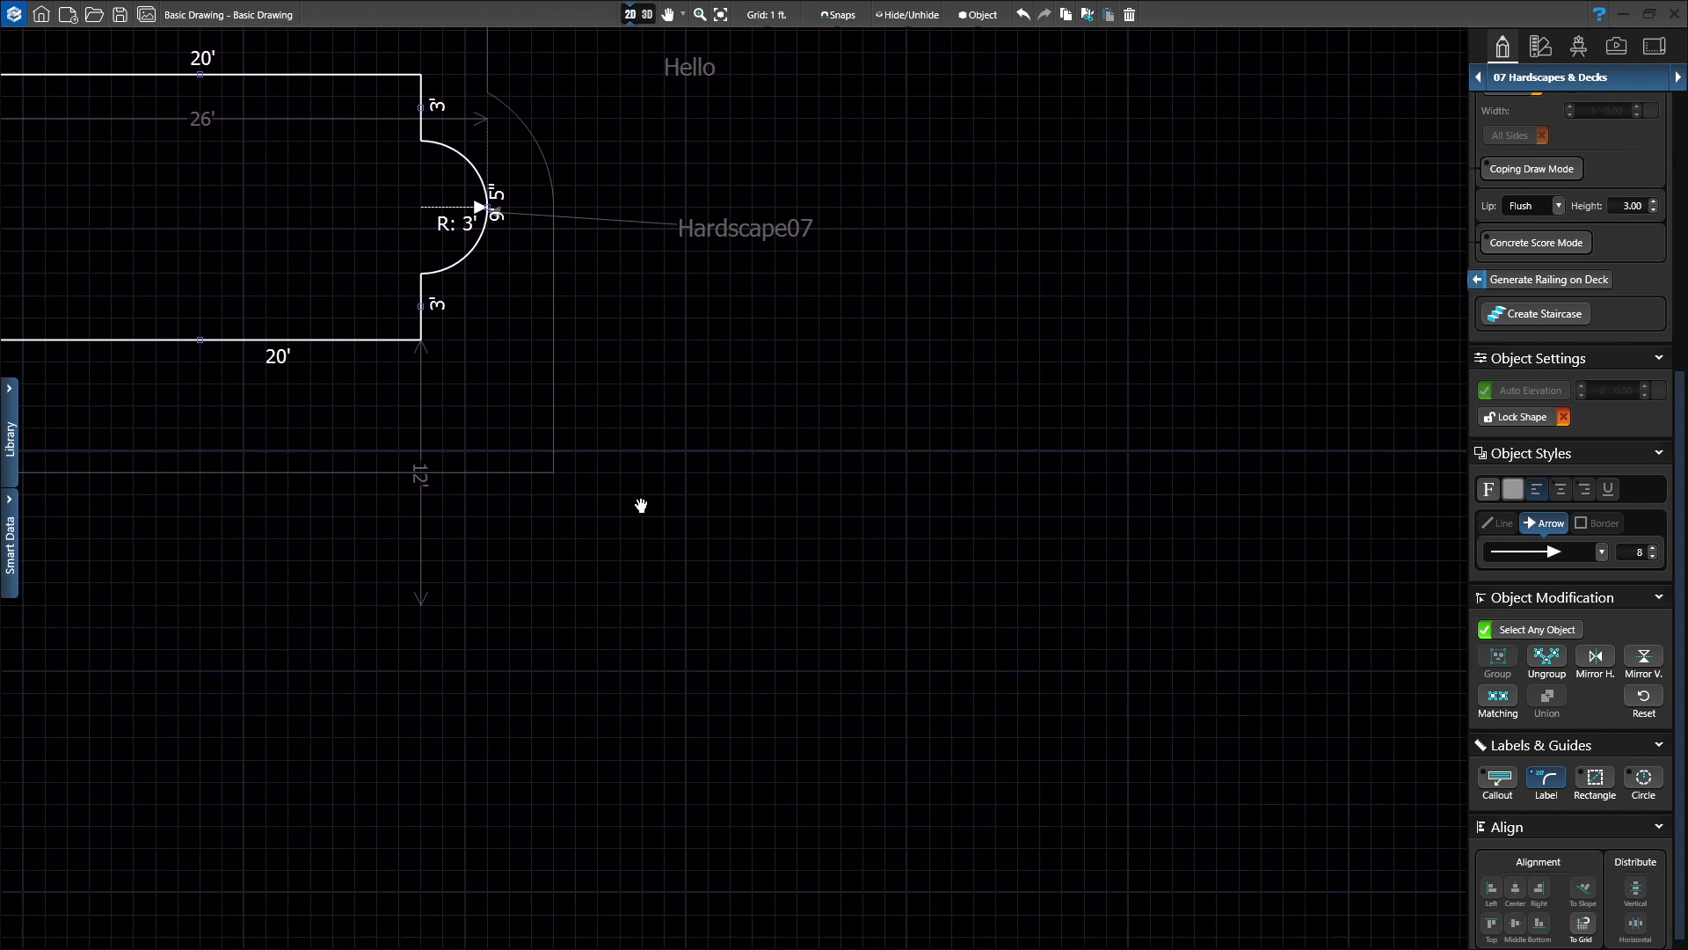
Draw a rectangular guide about 30' wide and 6' high, starting from the lower end of the 12' dimension below the hardscape
{"action": "left_click", "coordinate": [1595, 777]}
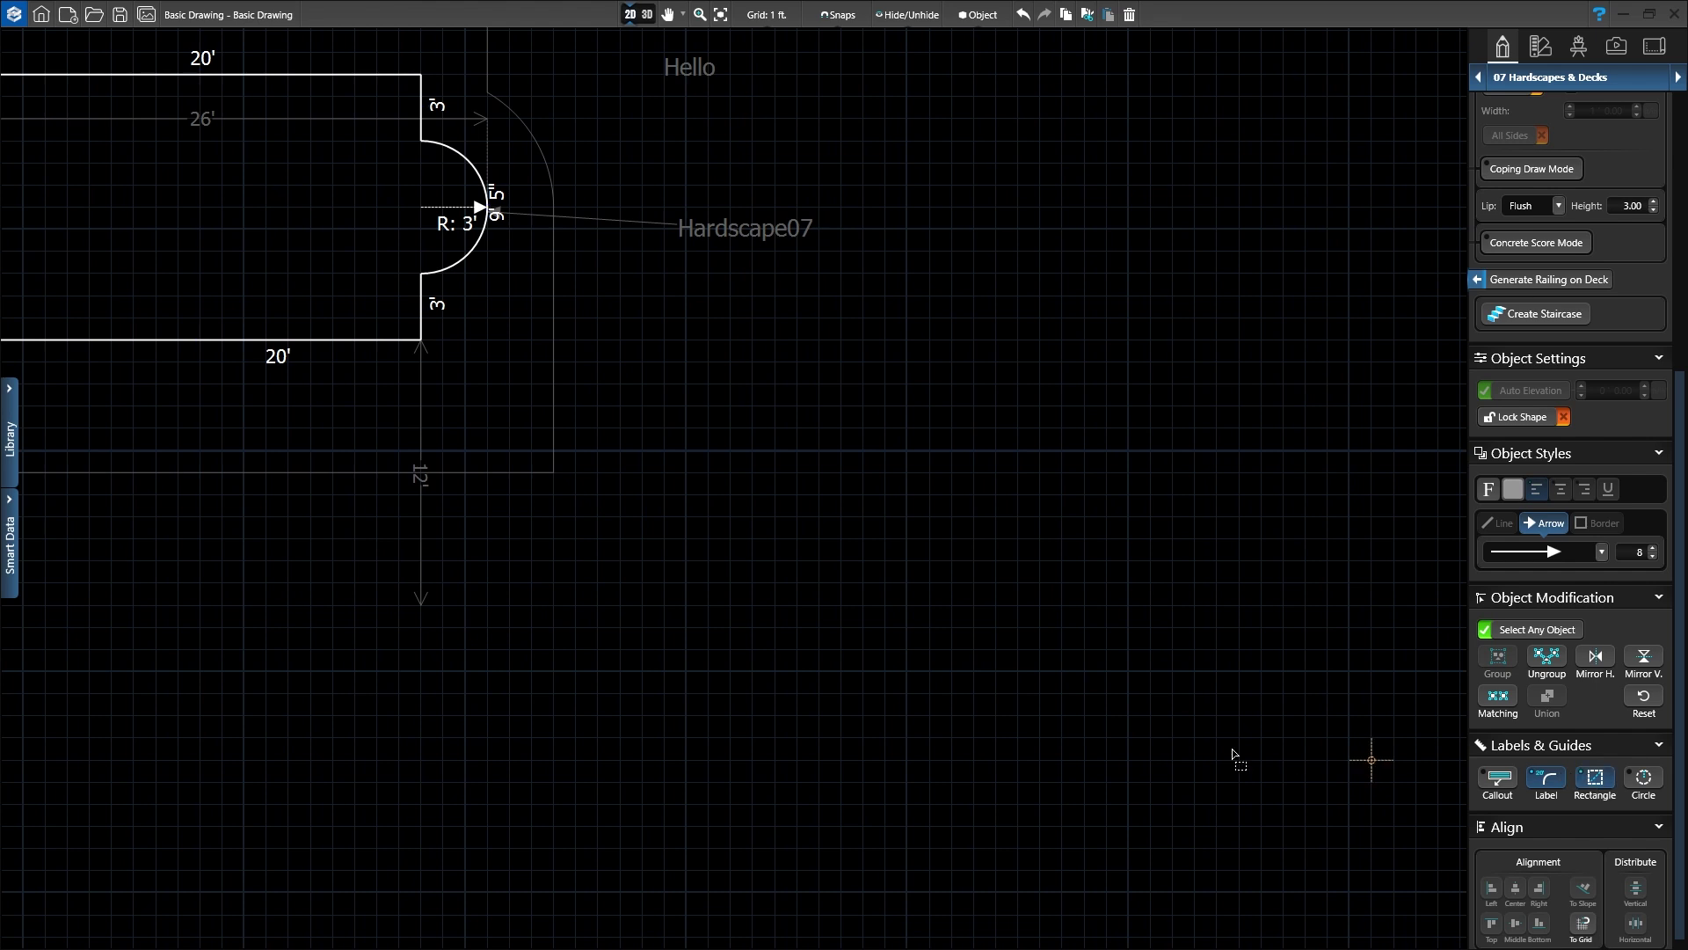
{"action": "left_click", "coordinate": [423, 611]}
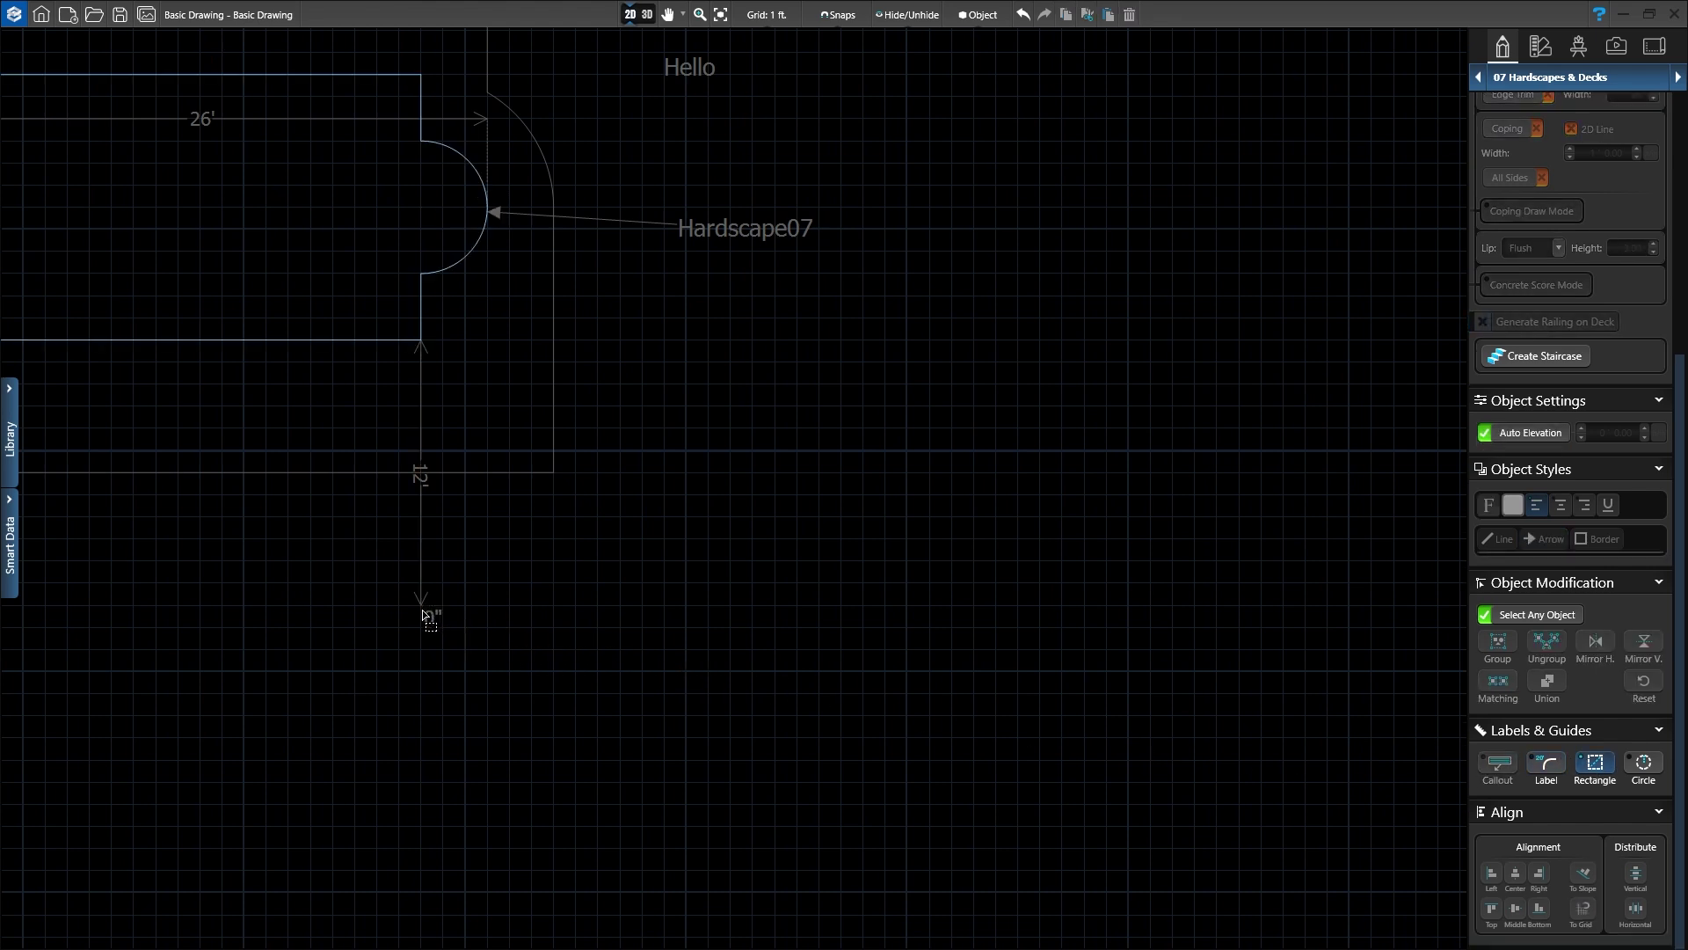
{"action": "left_click_drag", "start_coordinate": [423, 616], "coordinate": [1085, 738]}
Sketch a wavy freehand hardscape line across the guide rectangle from its left edge to its right edge, and raise its Freehand Line Arcs setting
{"action": "scroll", "coordinate": [1569, 598], "scroll_direction": "up", "scroll_amount": 5}
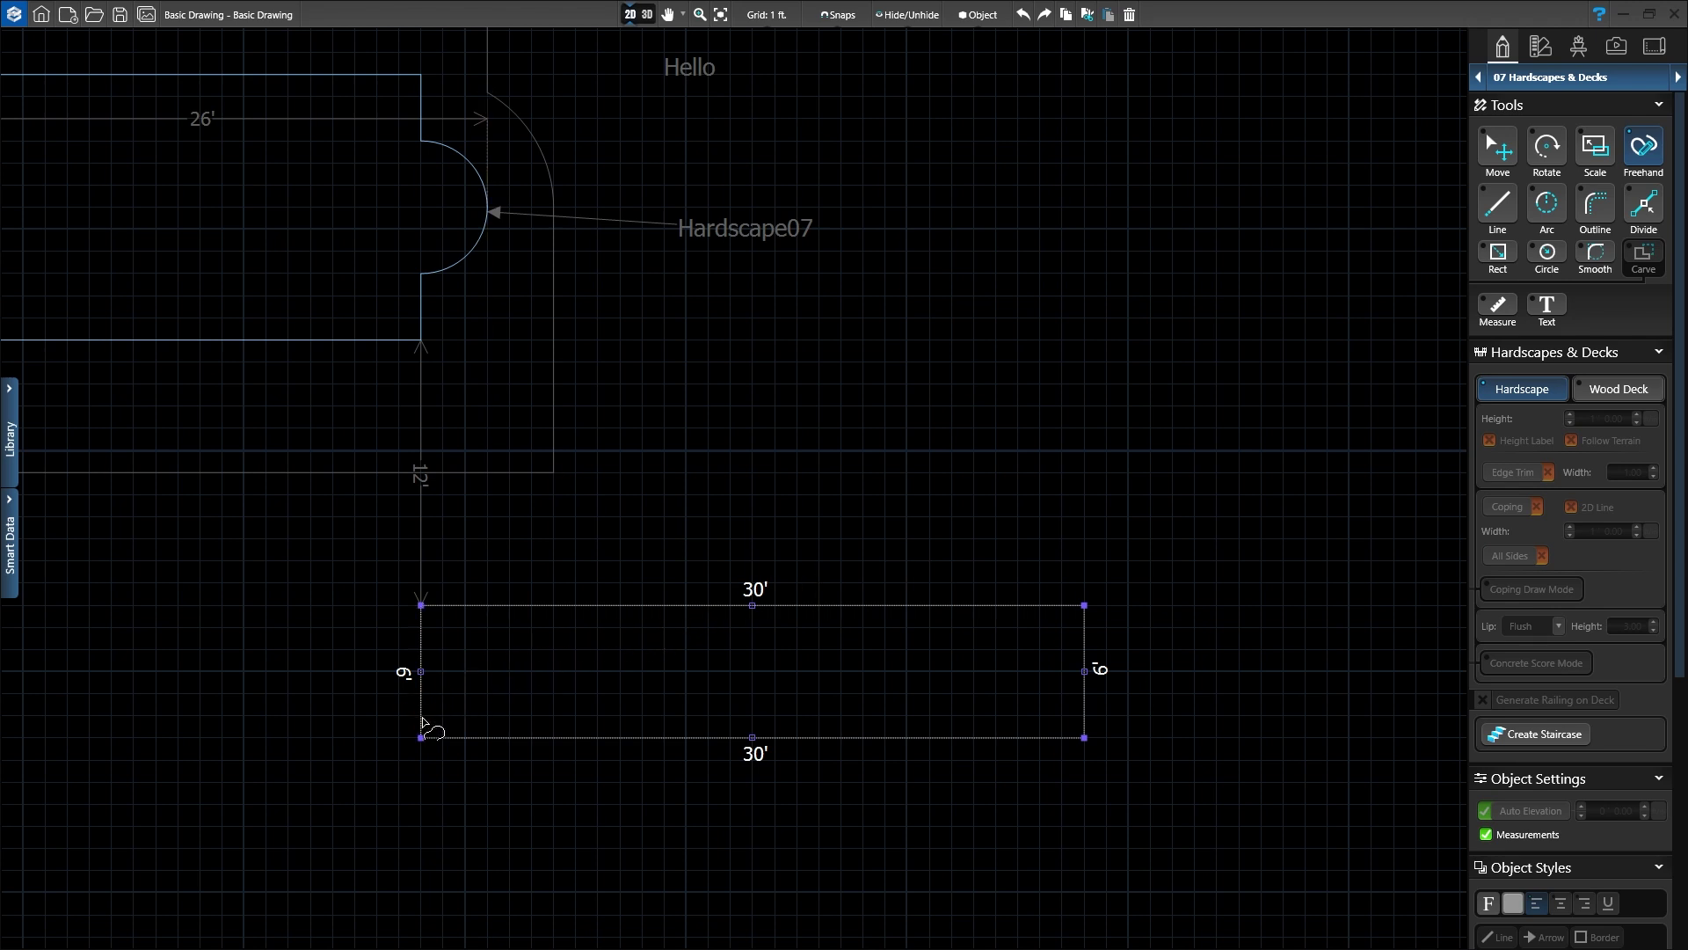
{"action": "mouse_move", "coordinate": [423, 719]}
{"action": "left_mouse_down"}
{"action": "mouse_move", "coordinate": [550, 653]}
{"action": "mouse_move", "coordinate": [624, 642]}
{"action": "mouse_move", "coordinate": [730, 681]}
{"action": "mouse_move", "coordinate": [810, 686]}
{"action": "mouse_move", "coordinate": [989, 649]}
{"action": "mouse_move", "coordinate": [1085, 670]}
{"action": "left_mouse_up"}
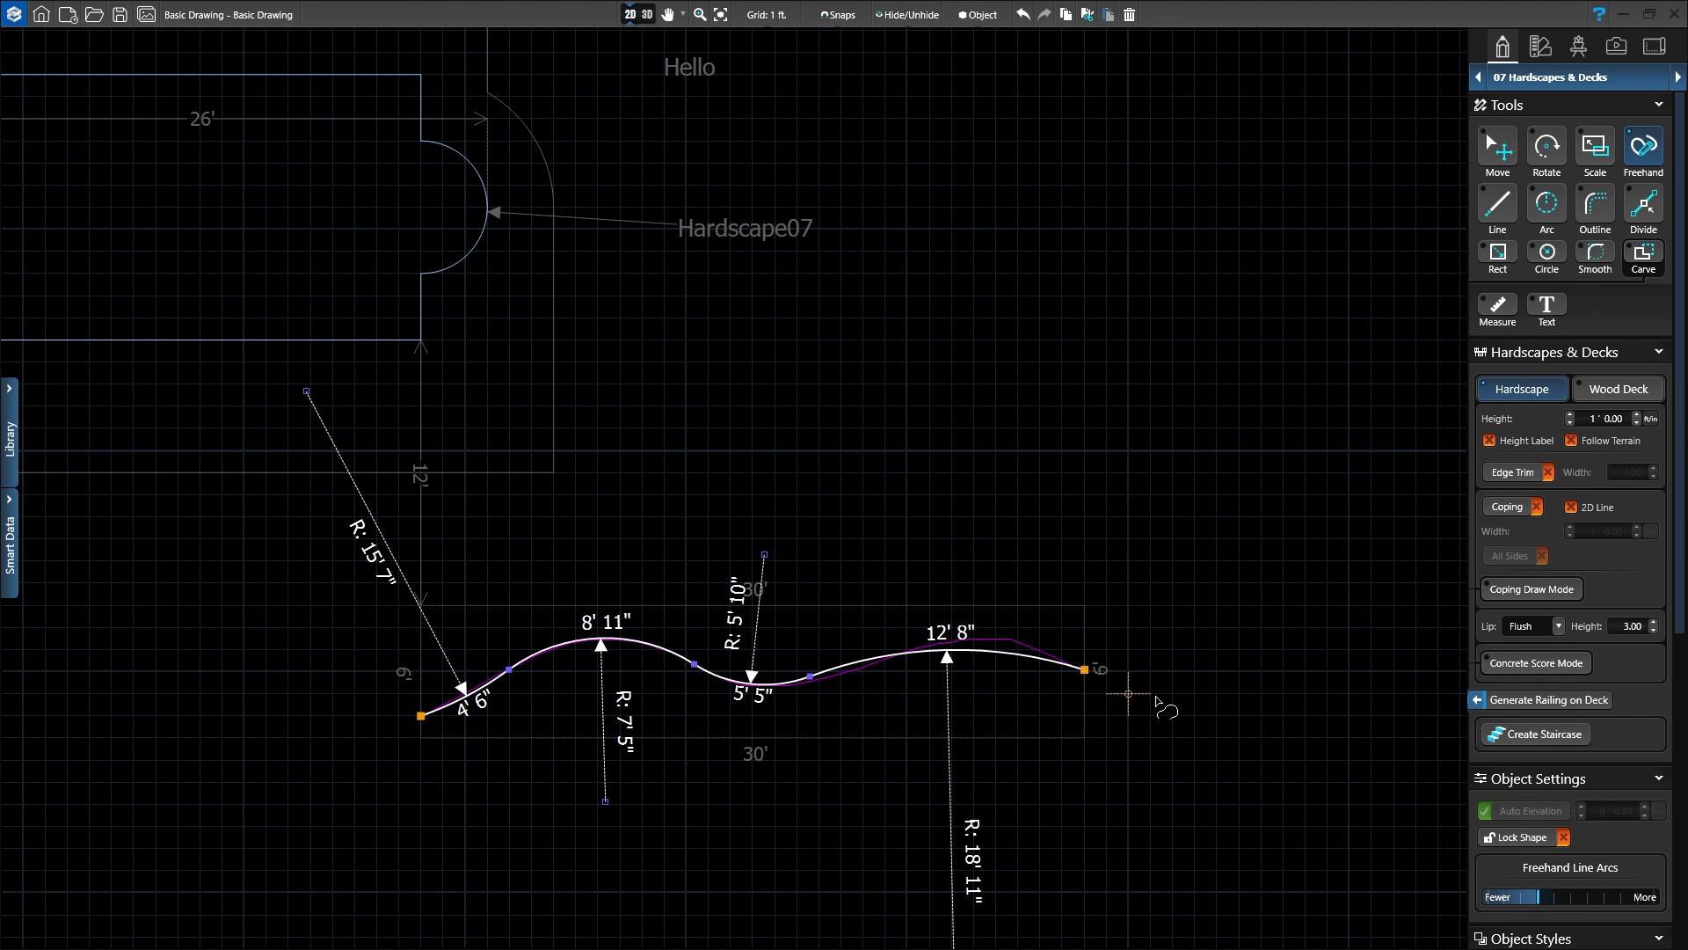
{"action": "mouse_move", "coordinate": [1538, 906]}
{"action": "left_mouse_down"}
{"action": "mouse_move", "coordinate": [1618, 908]}
{"action": "mouse_move", "coordinate": [1499, 906]}
{"action": "mouse_move", "coordinate": [1608, 904]}
{"action": "left_mouse_up"}
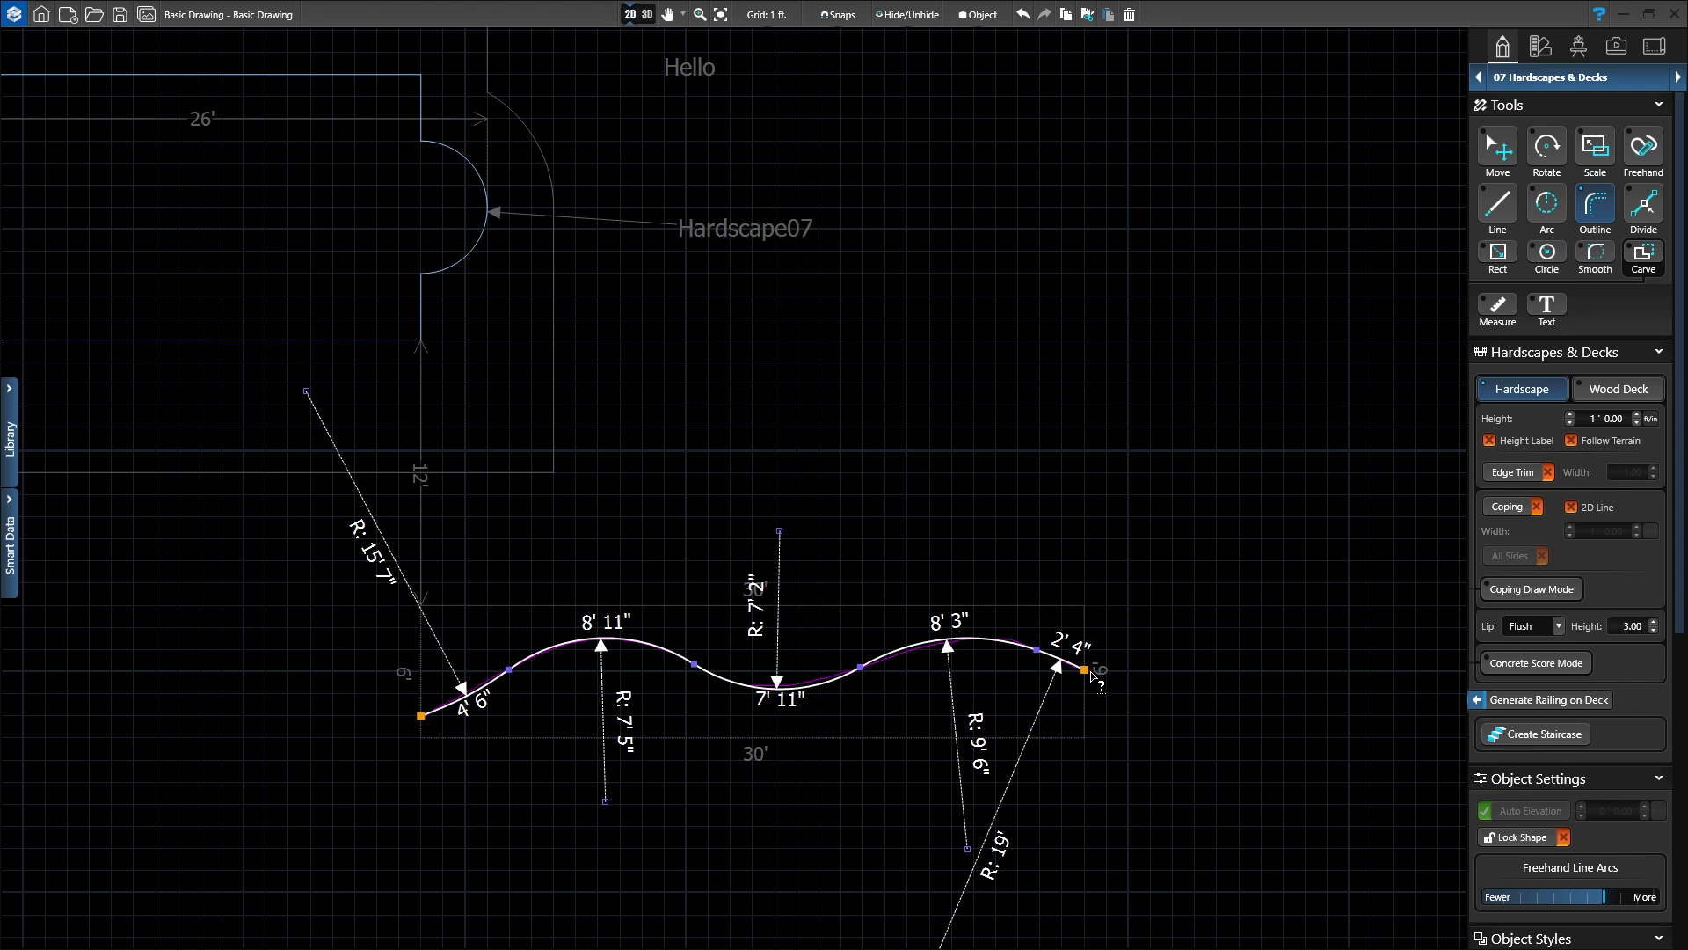
Outline the wavy freehand line with a 3' offset on its lower side to form a closed curved strip
{"action": "left_click", "coordinate": [1091, 674]}
{"action": "type", "text": "3"}
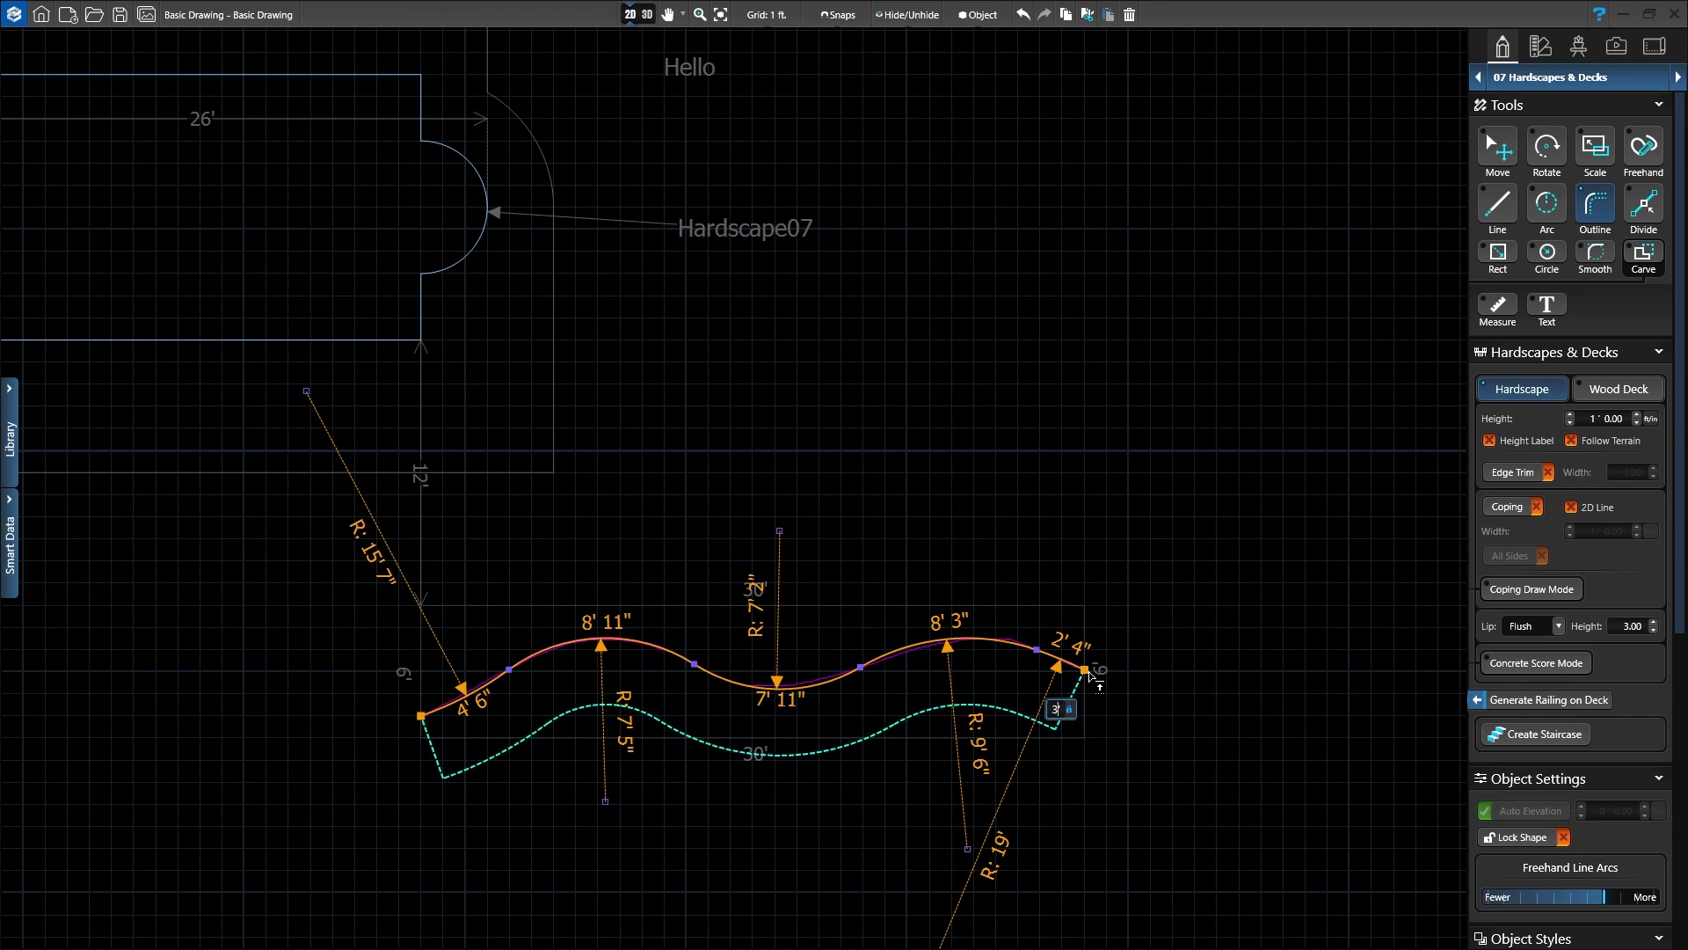
{"action": "key", "text": "Return"}
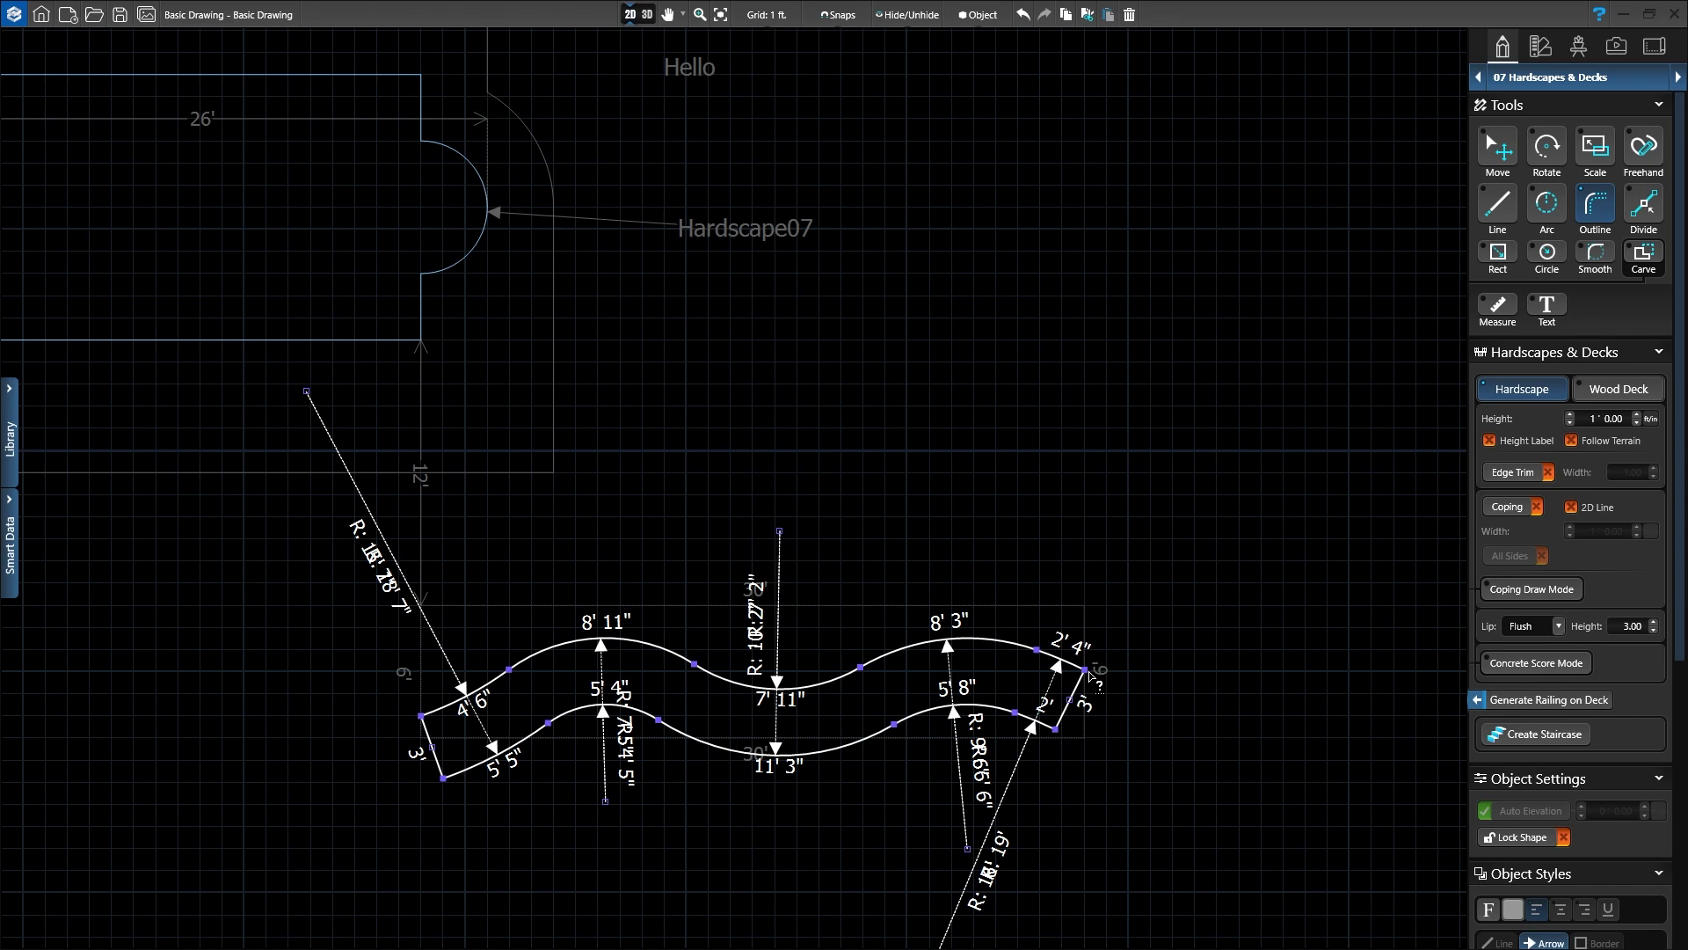